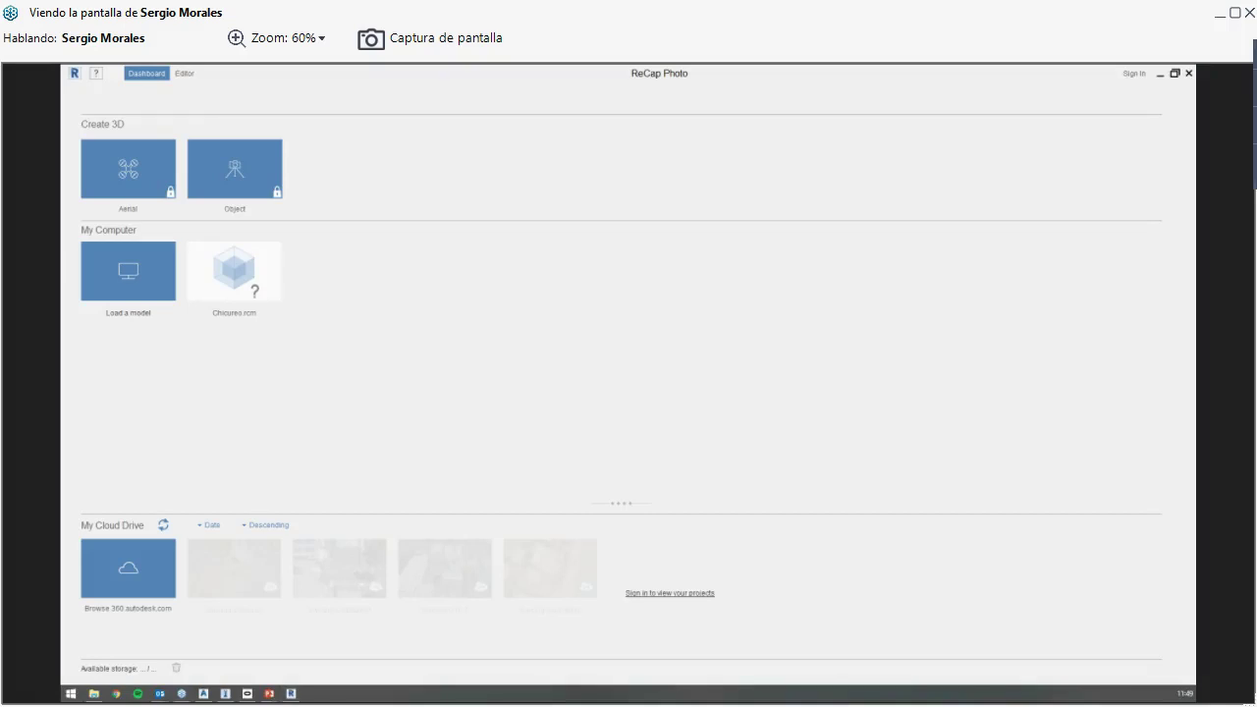
left_click(95, 74)
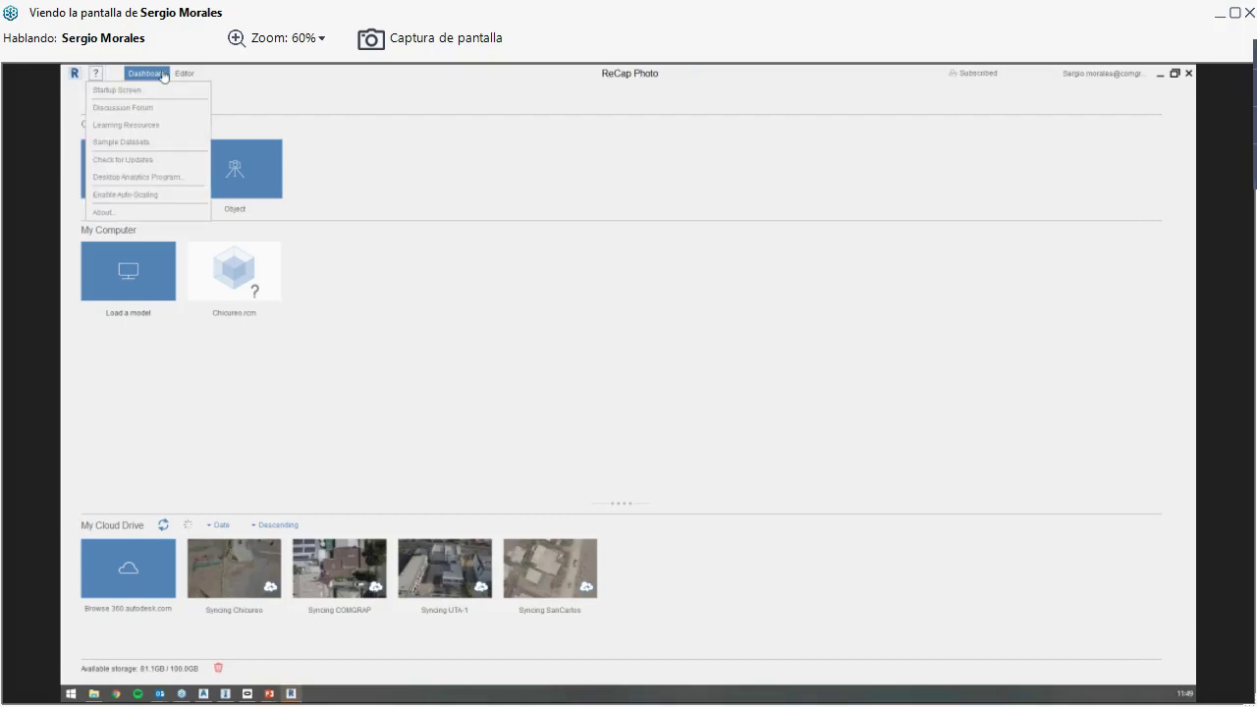
left_click(163, 73)
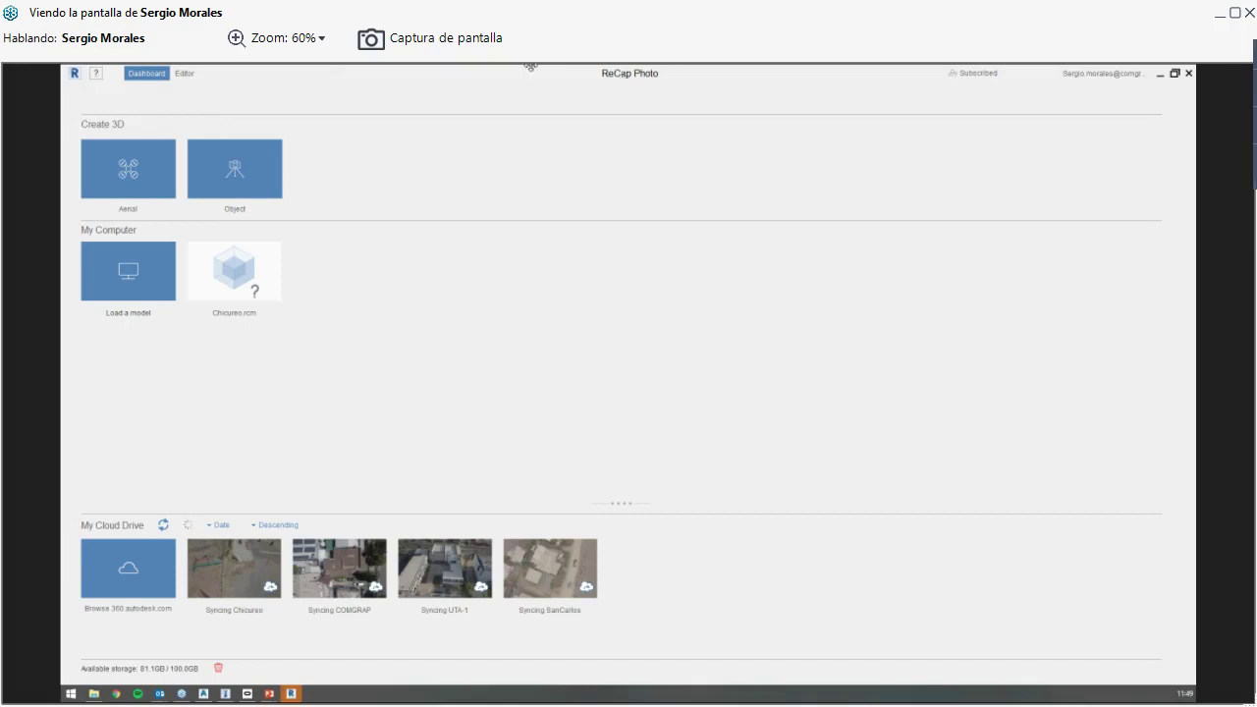
key("ctrl")
key("ctrl")
key("ctrl")
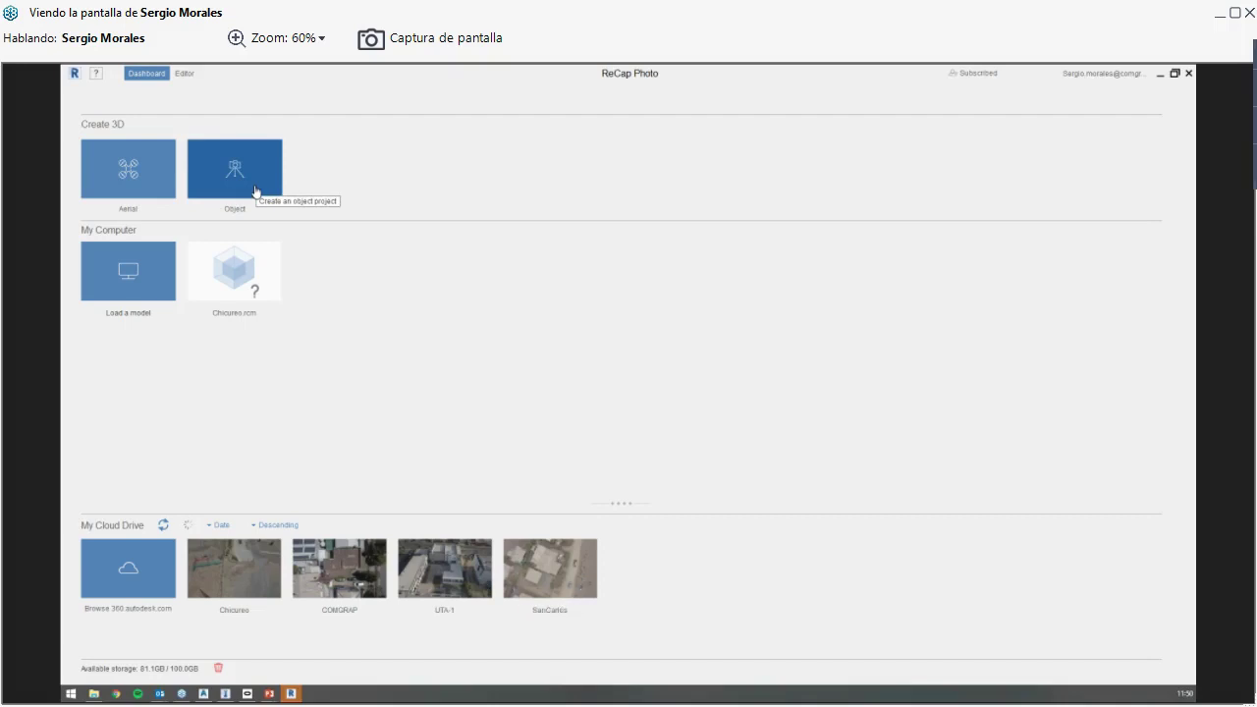
Step: Start a new aerial project and open the Fotos folder inside the desktop's Chicureo folder in File Explorer
left_click(131, 178)
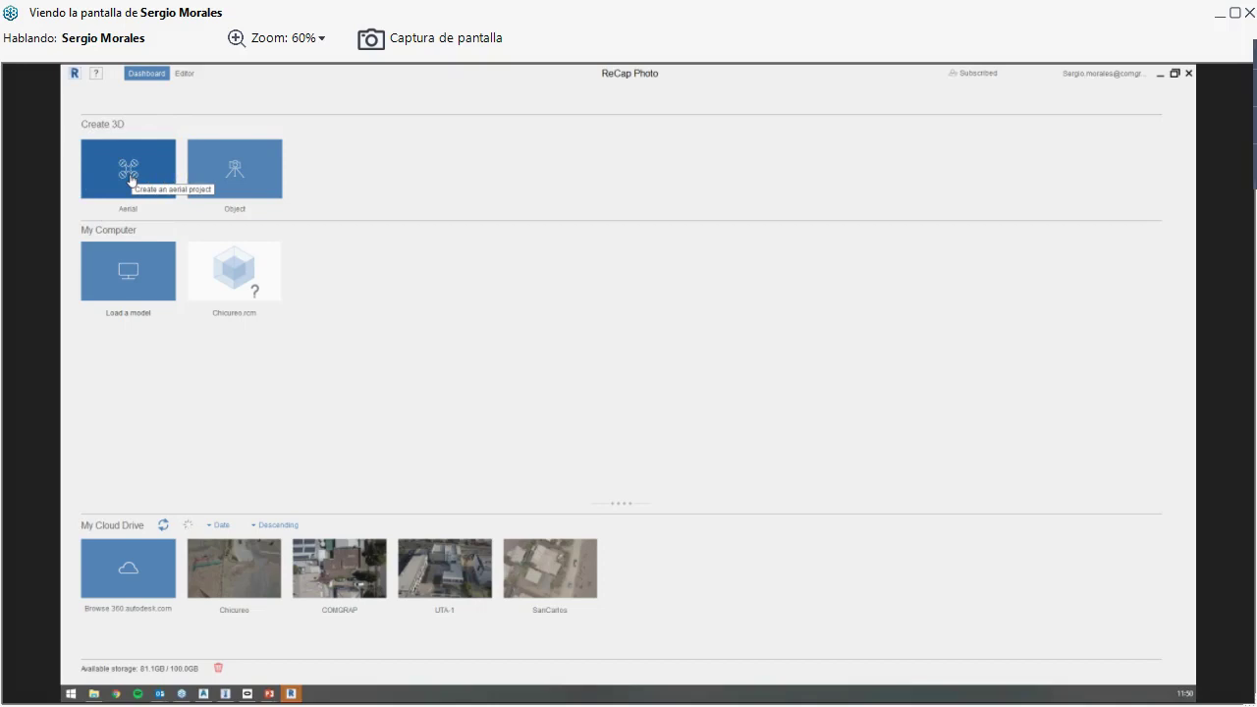
left_click(131, 179)
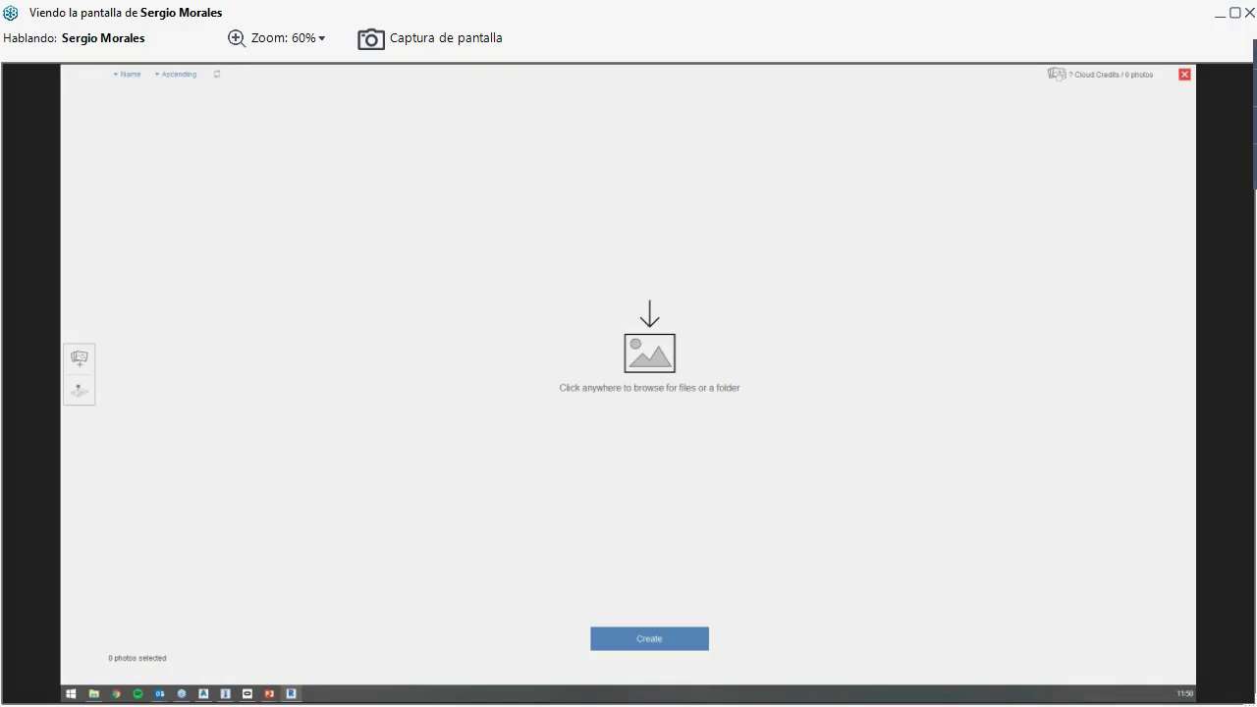
left_click(118, 272)
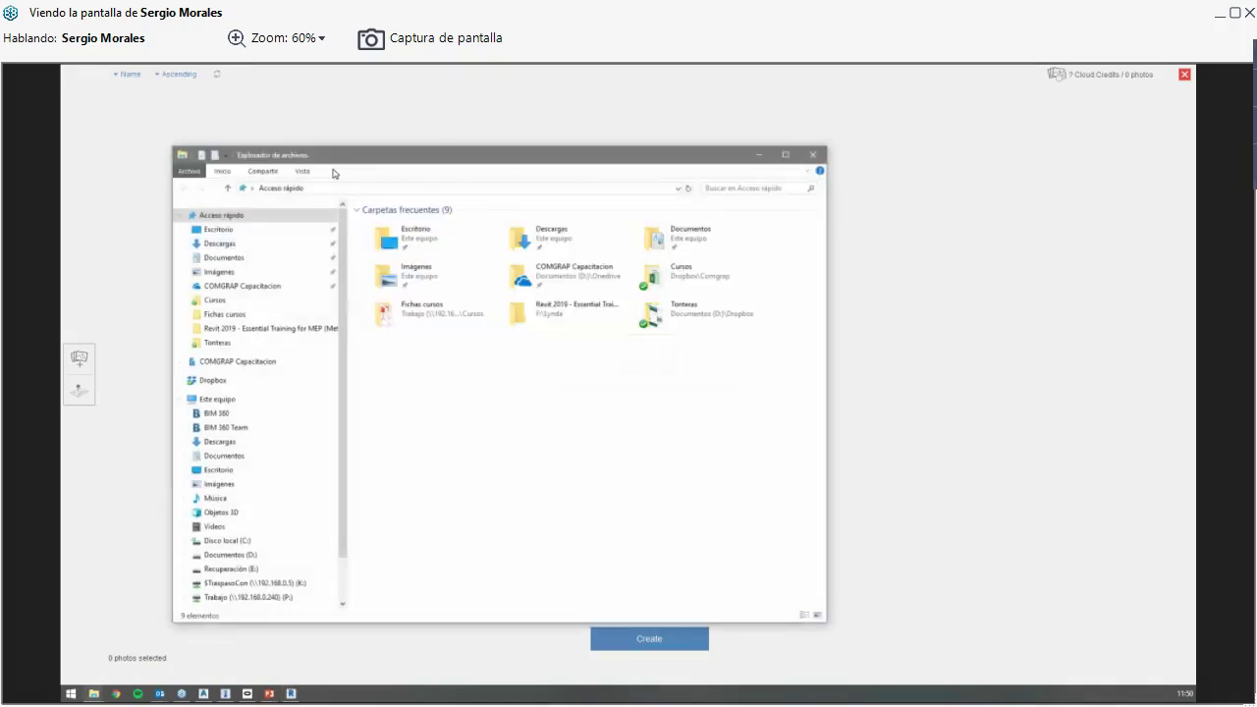
double_click(381, 230)
left_click(384, 225)
double_click(384, 225)
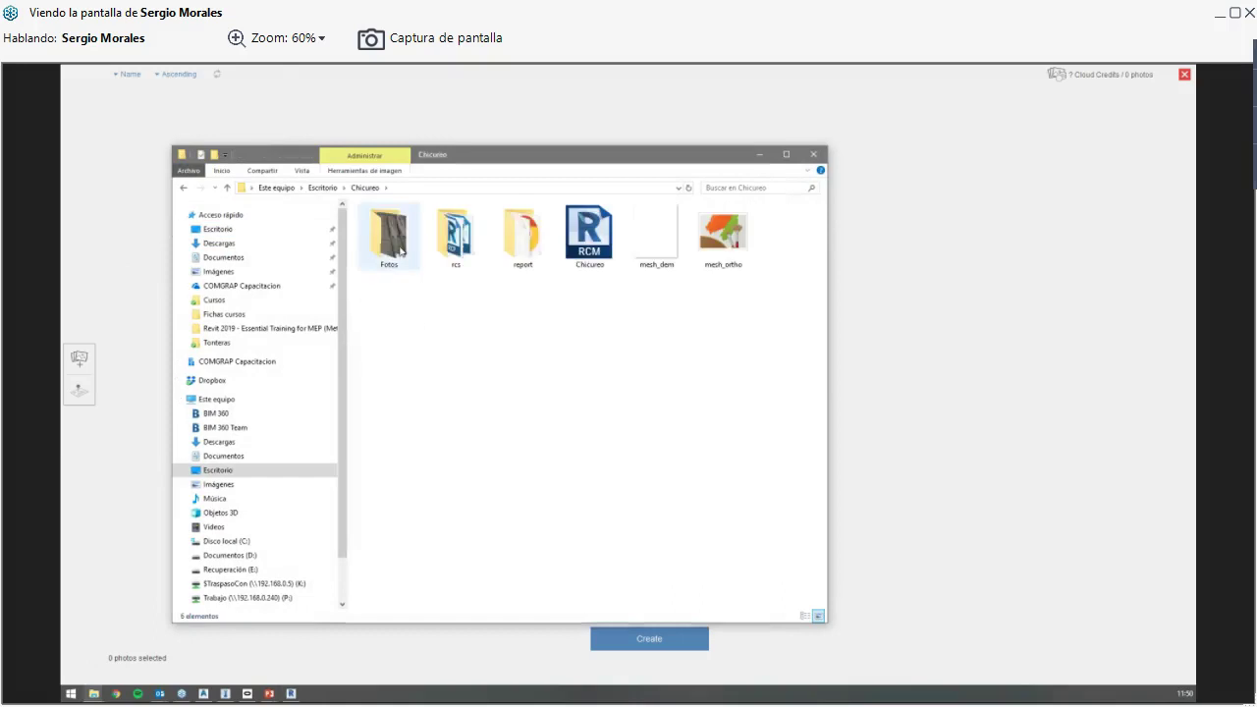
double_click(389, 236)
left_click_drag(823, 226, 1130, 221)
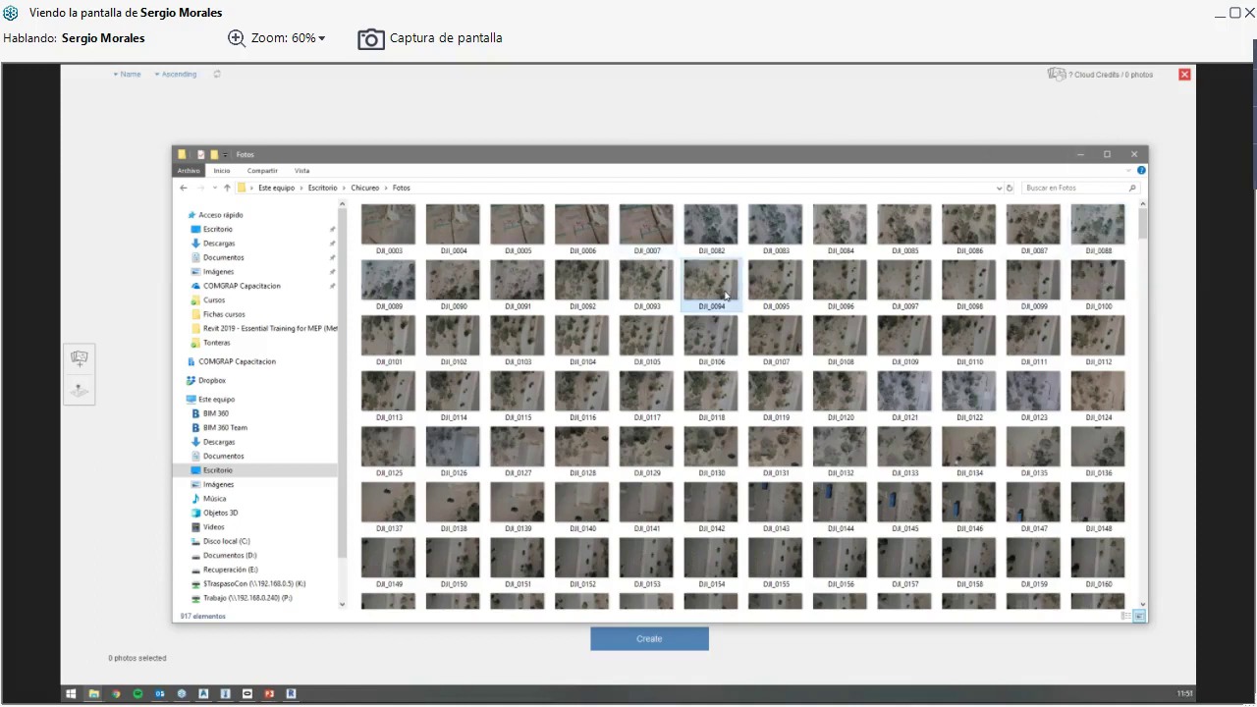
Step: Import all the drone photos from the Chicureo Fotos folder into the new aerial project
key("ctrl+a")
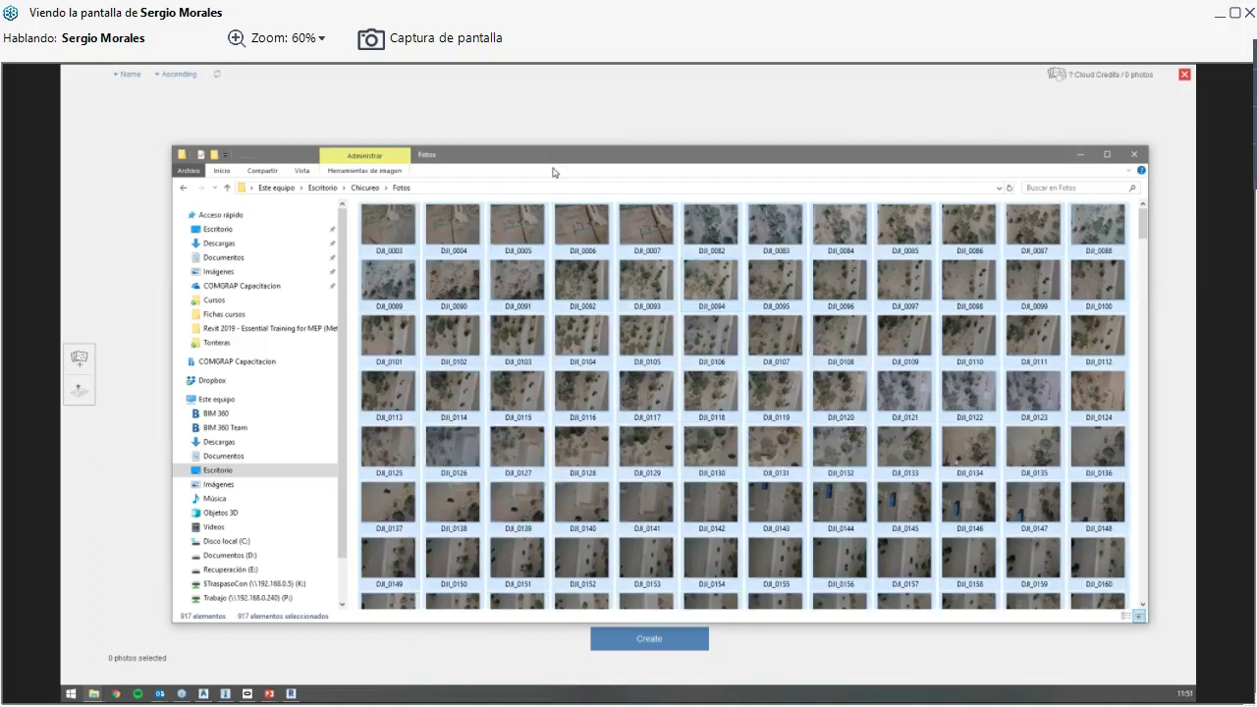
left_click_drag(544, 160, 594, 442)
left_click_drag(960, 442, 857, 433)
left_click(505, 373)
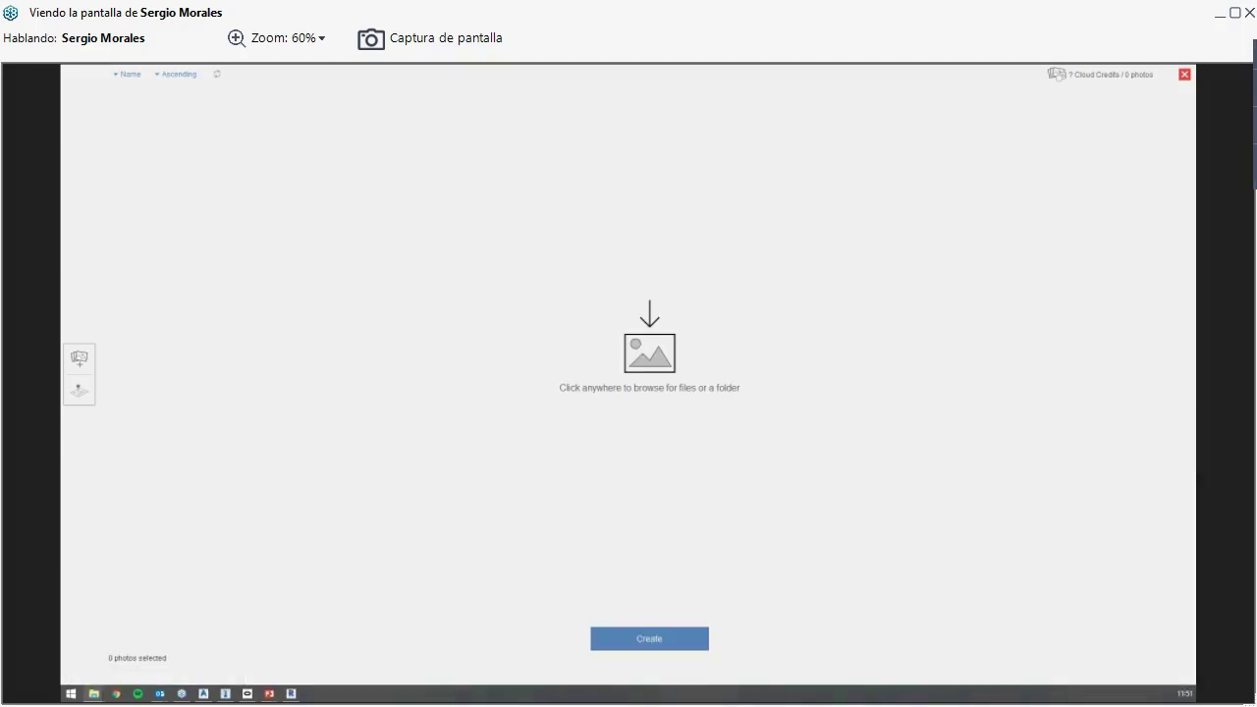
left_click(662, 356)
double_click(258, 153)
left_click(259, 153)
left_click_drag(618, 143, 620, 317)
left_click(522, 314, "shift")
left_click(528, 363)
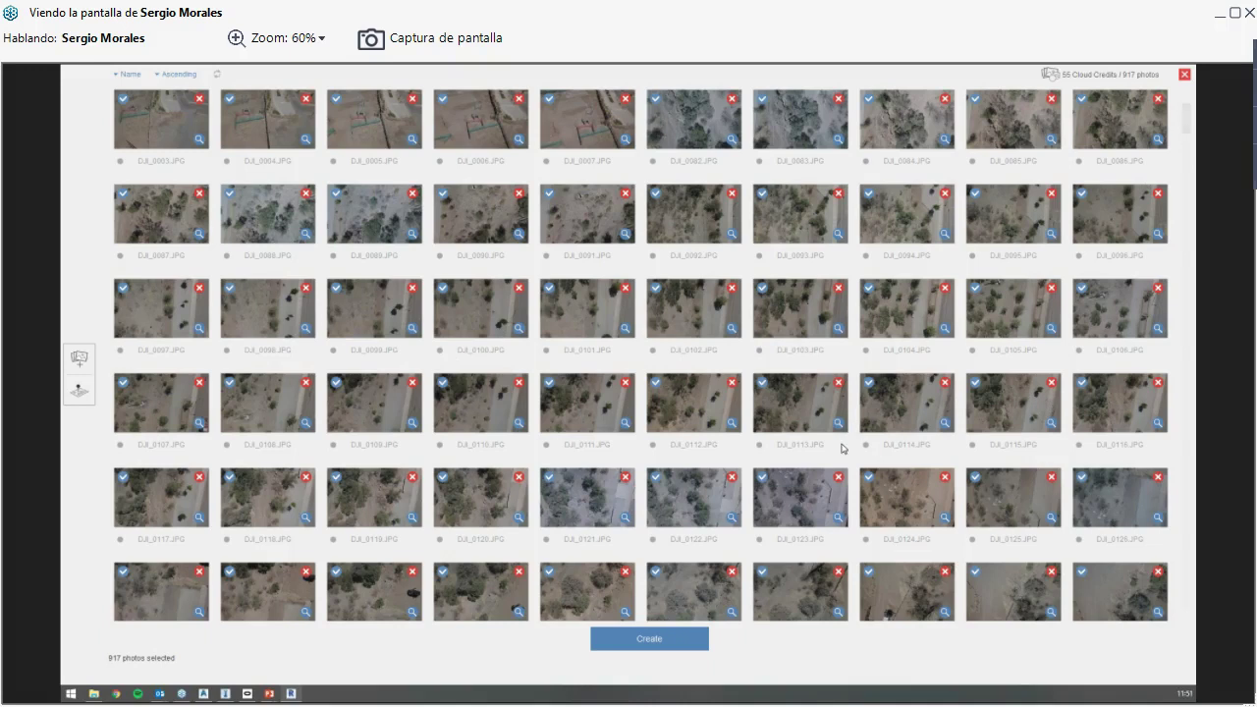
Step: Examine the imported photos and the ground control point setup, and return to the project's photo list
scroll(842, 449, "down", 5)
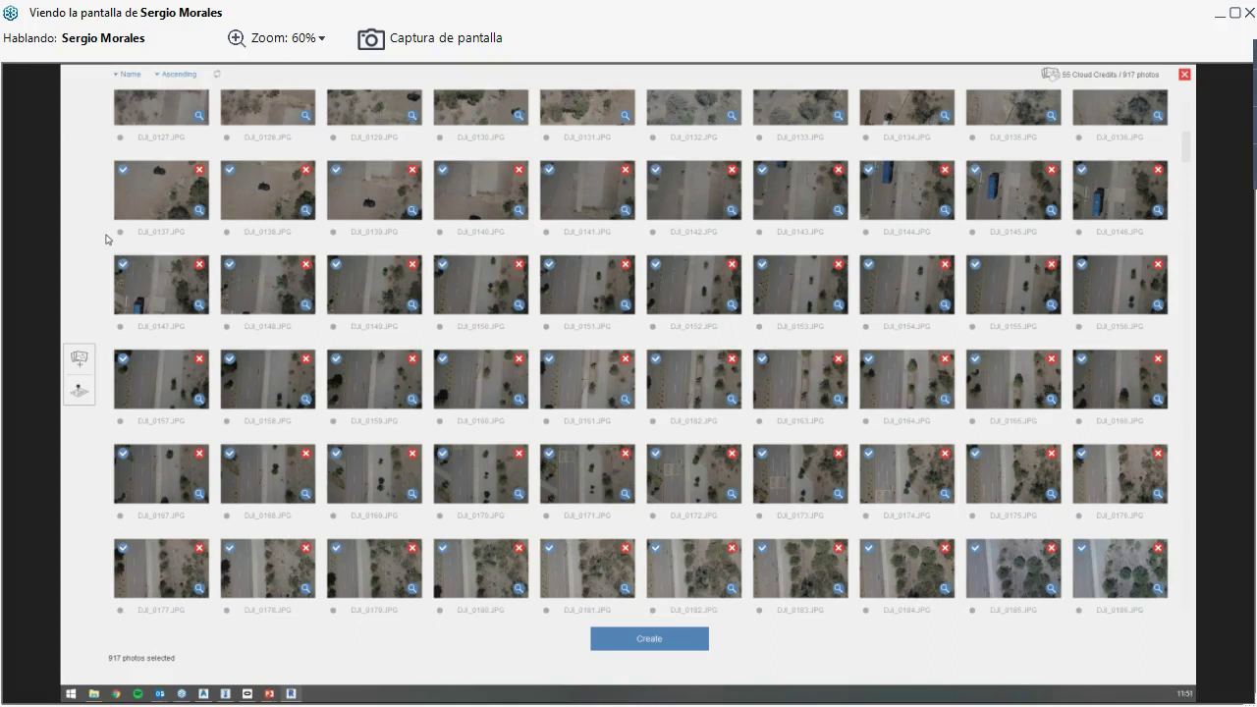
left_click(82, 395)
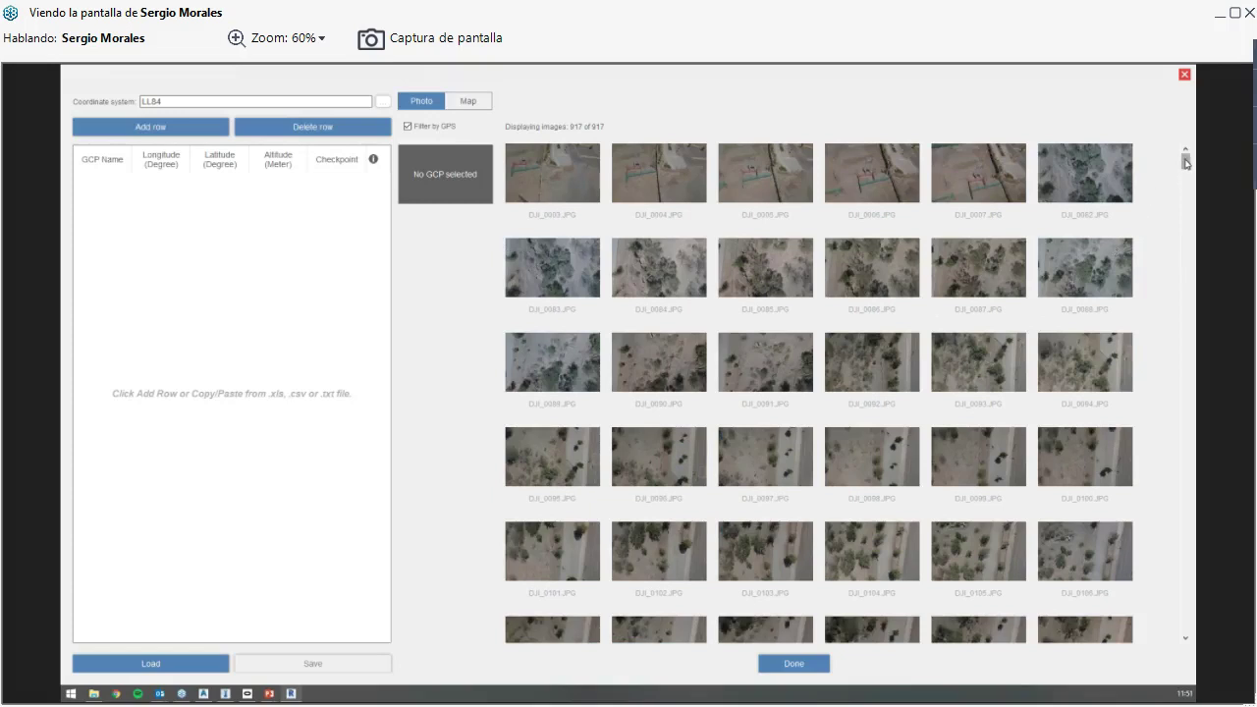
left_click_drag(1186, 163, 1194, 200)
left_click(556, 536)
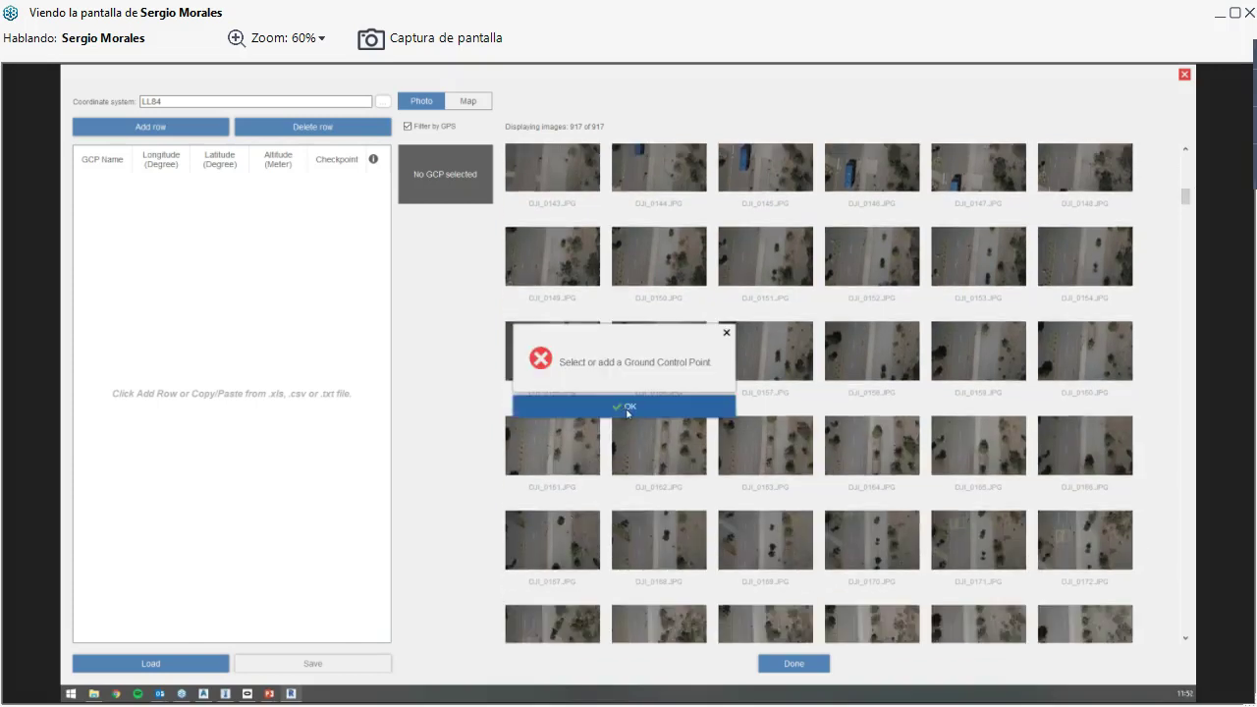
left_click(623, 407)
left_click(127, 188)
left_click(128, 184)
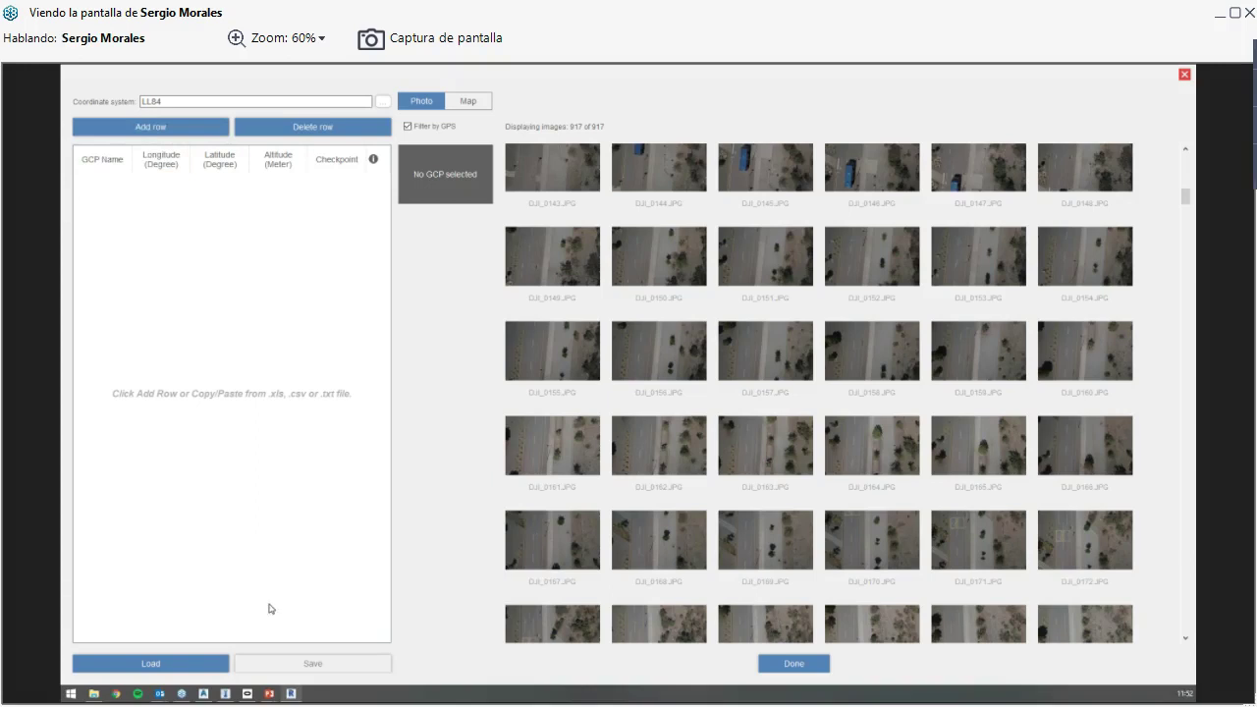
left_click(772, 660)
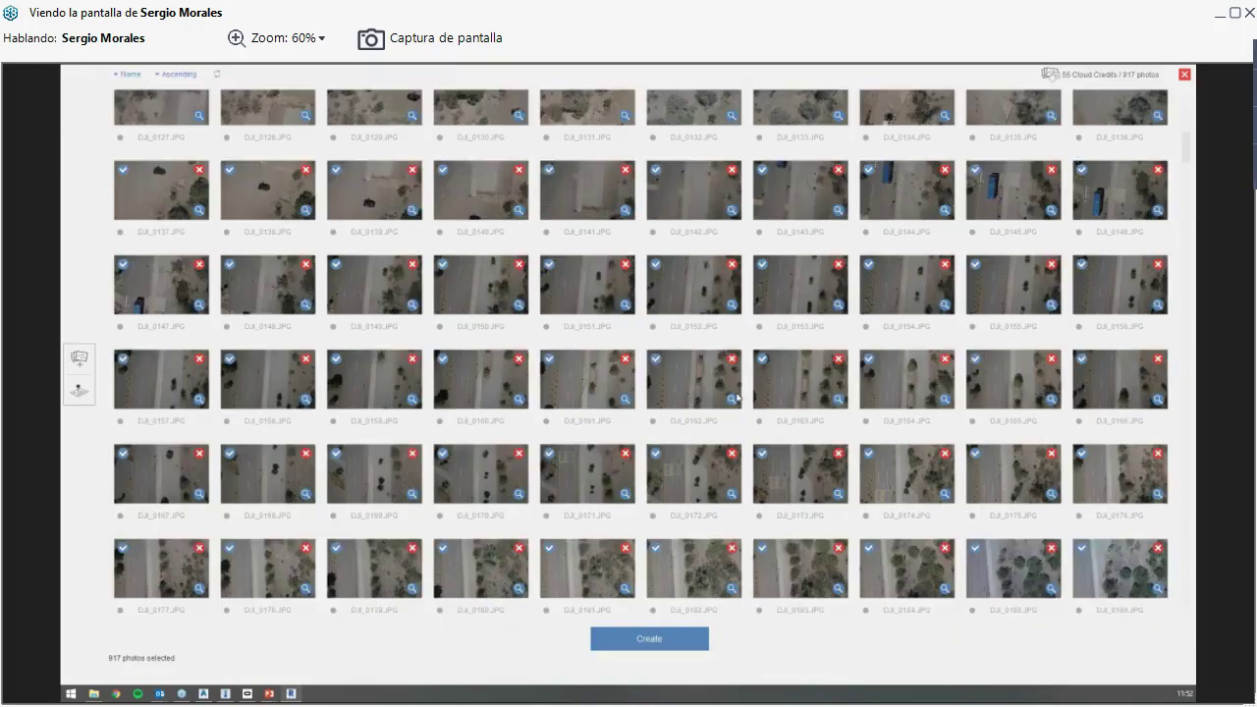
Step: Try enabling the 3D point cloud and the ortho photo and elevation map outputs for the project, and cancel the project
left_click(643, 643)
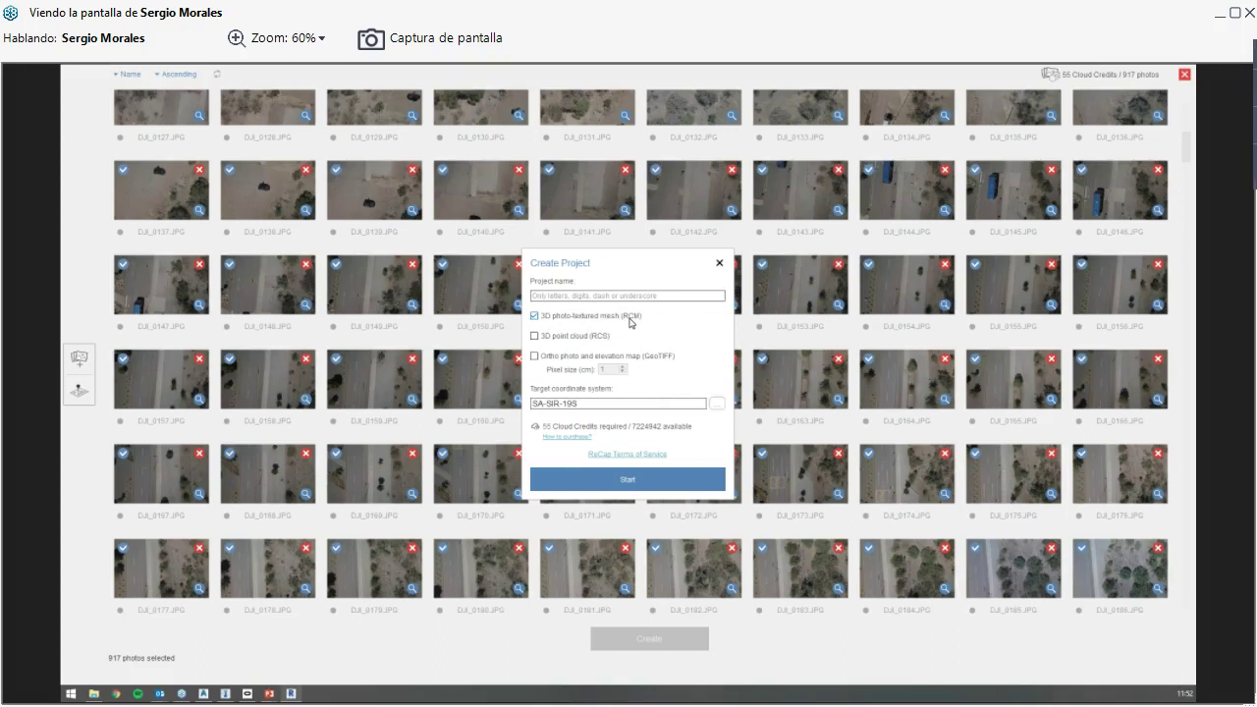
left_click(536, 337)
left_click(551, 360)
left_click(720, 263)
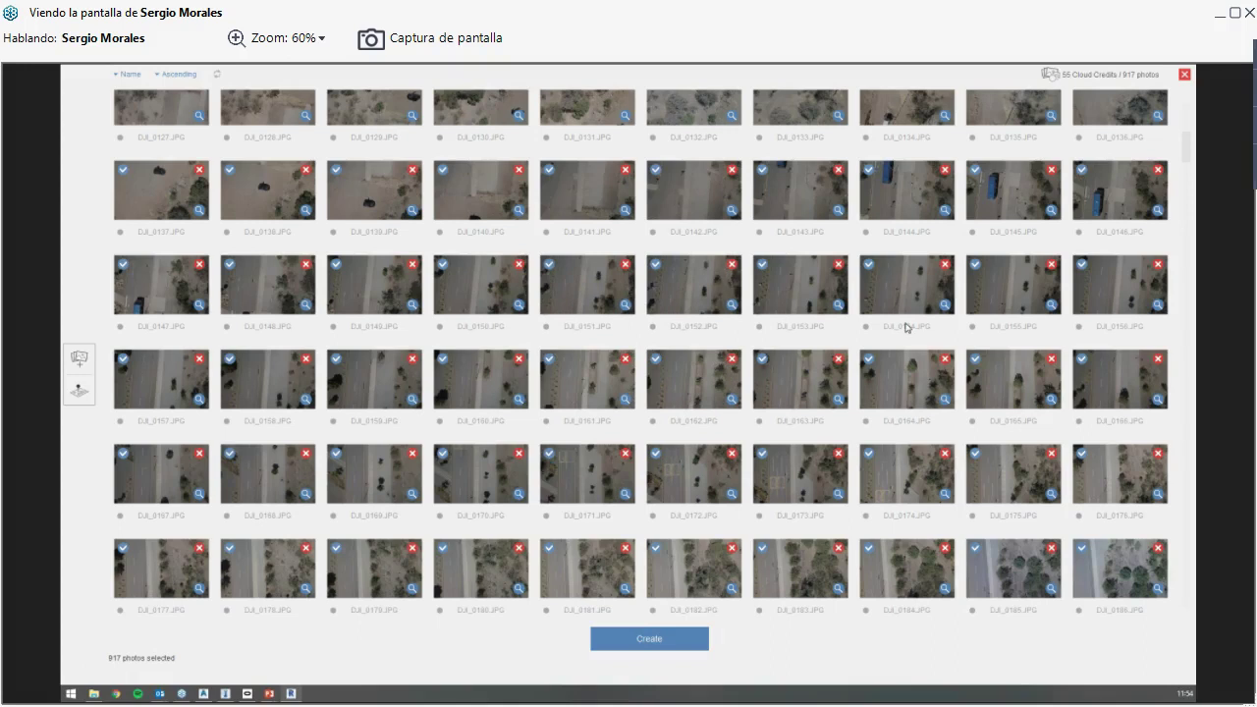
left_click(1185, 73)
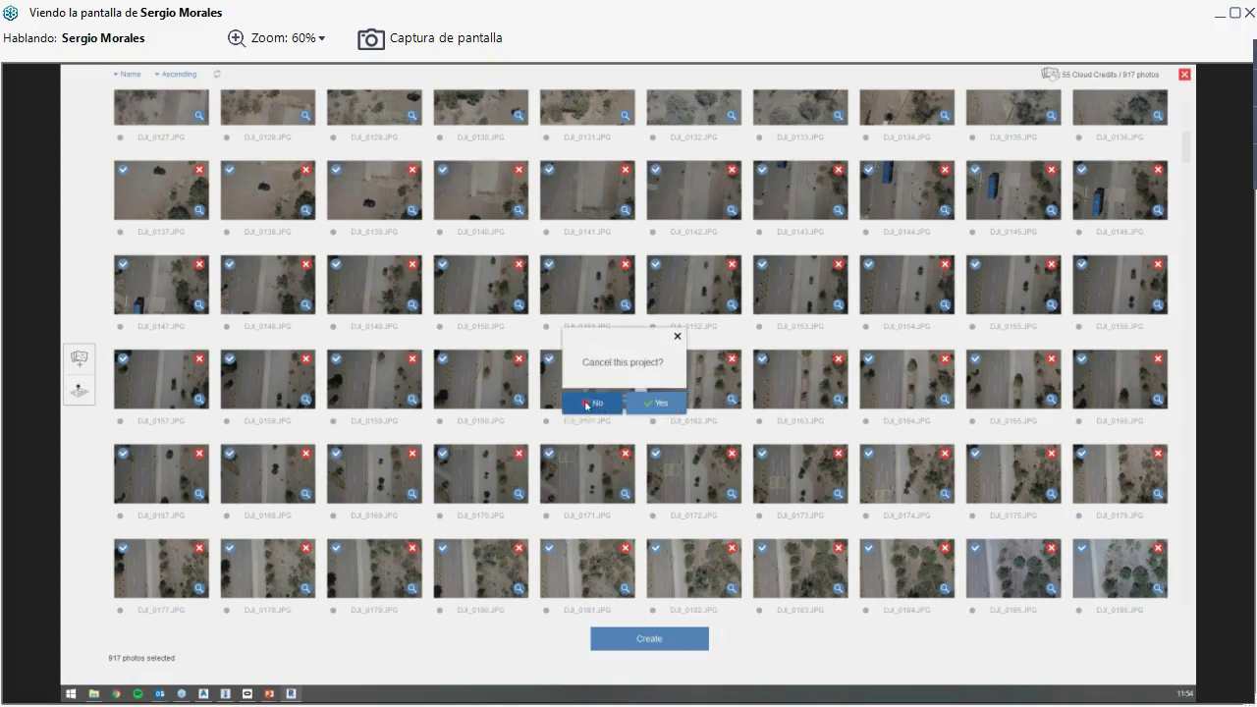
left_click(650, 404)
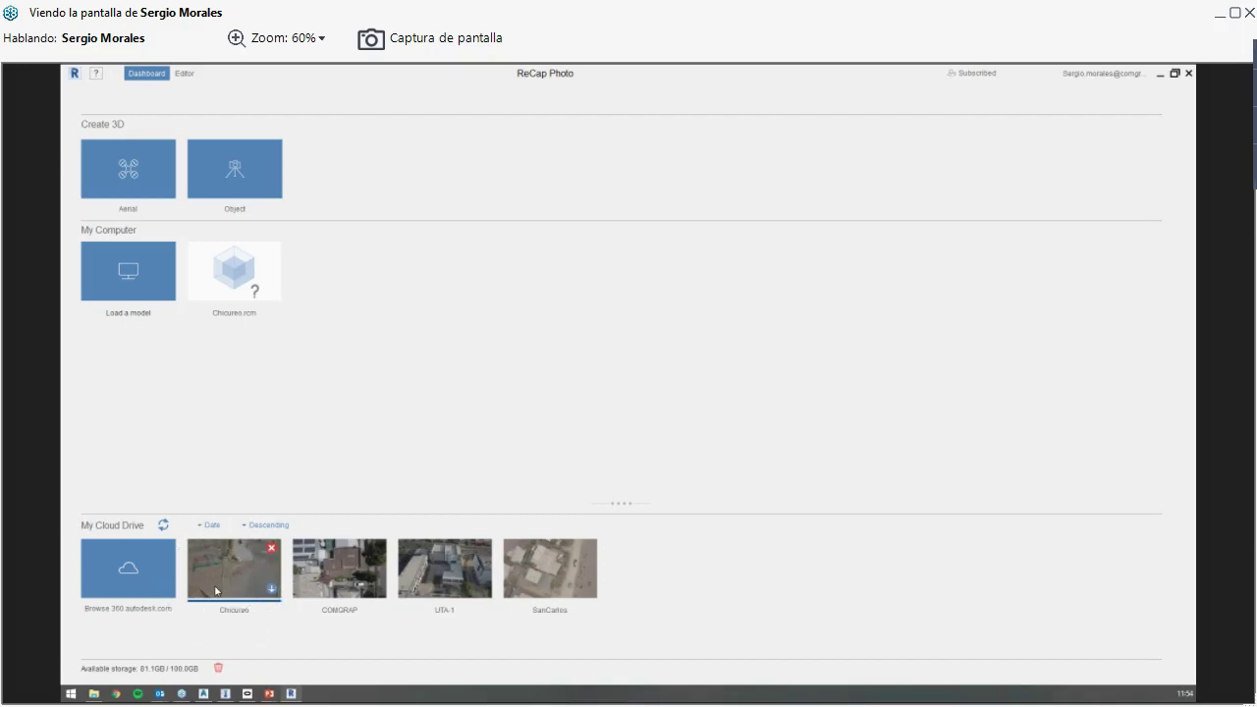
Step: Look over the cloud projects on the dashboard and open the local Chicureo.rcm model in the editor
left_click(323, 589)
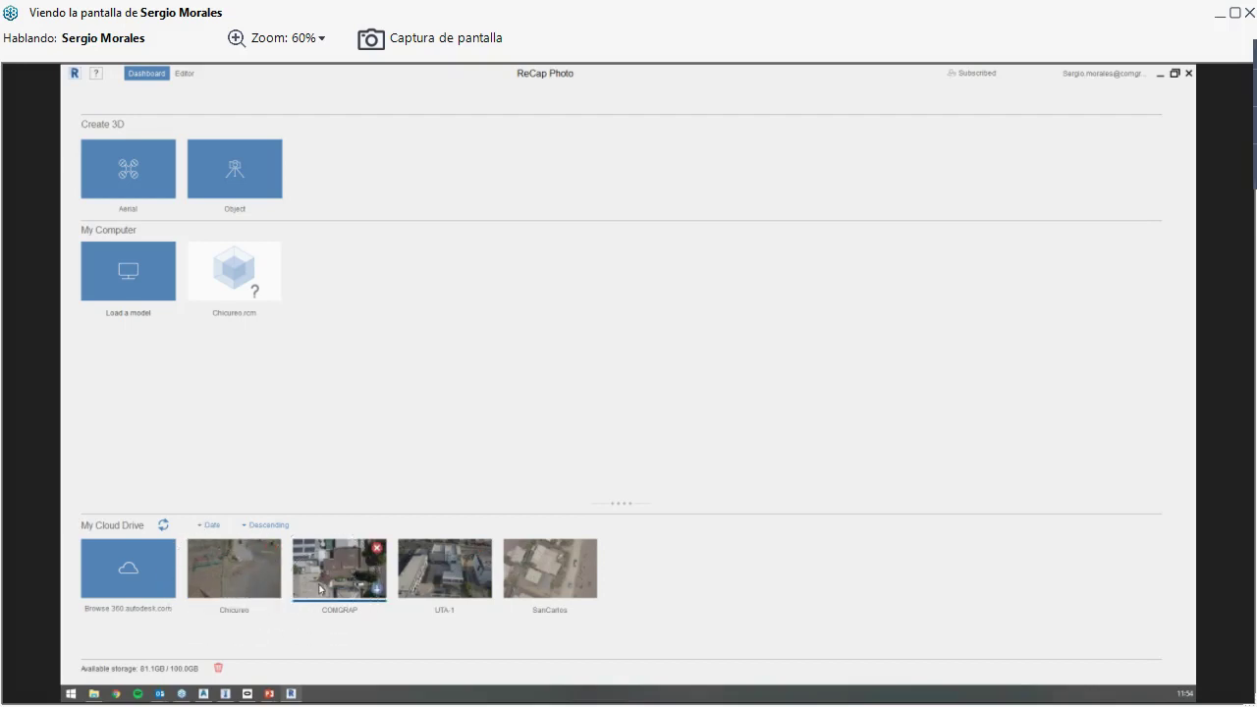
left_click(440, 589)
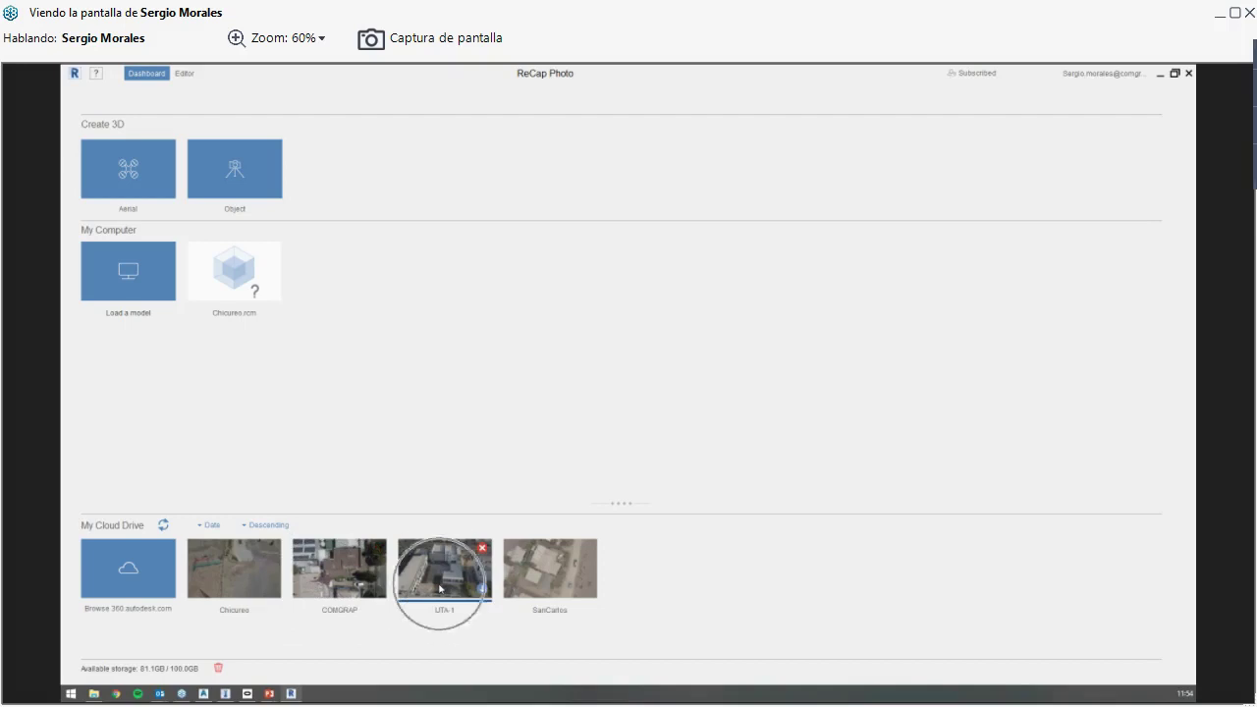
left_click(440, 588)
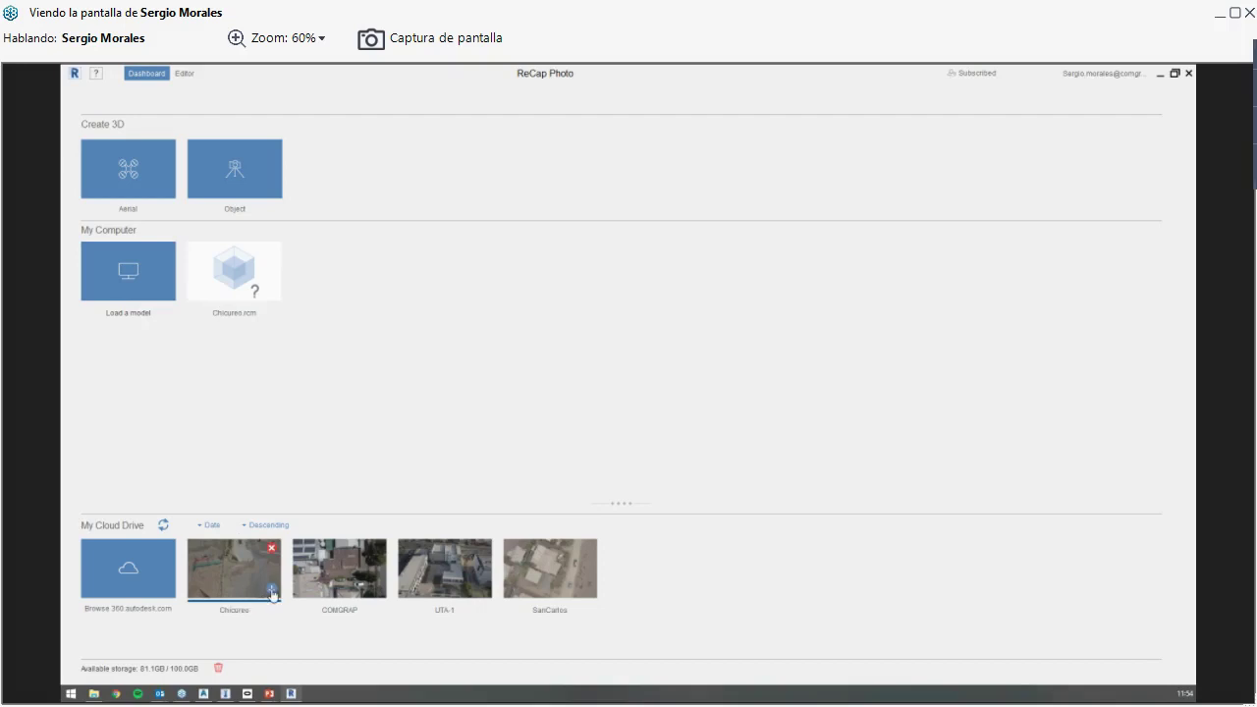
left_click(223, 285)
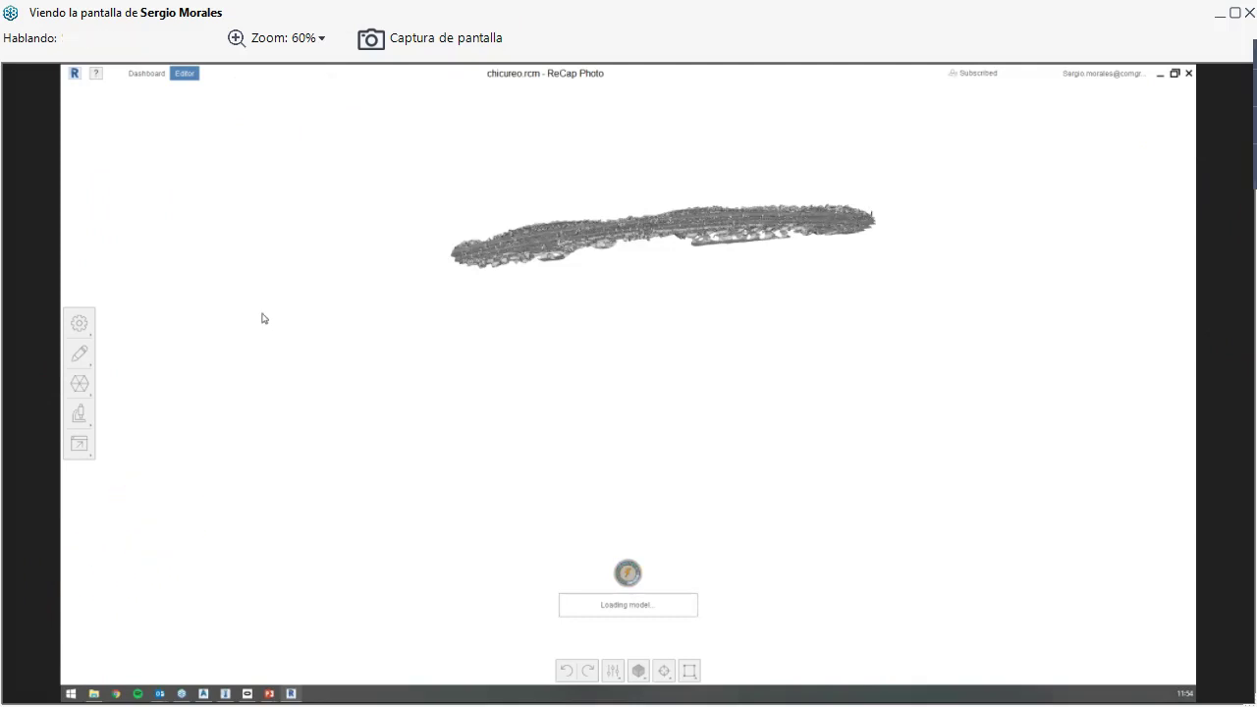
Step: Examine the textured Chicureo mesh from several angles, including the road, trees, houses and the access bridge
middle_click_drag(534, 341, 432, 458)
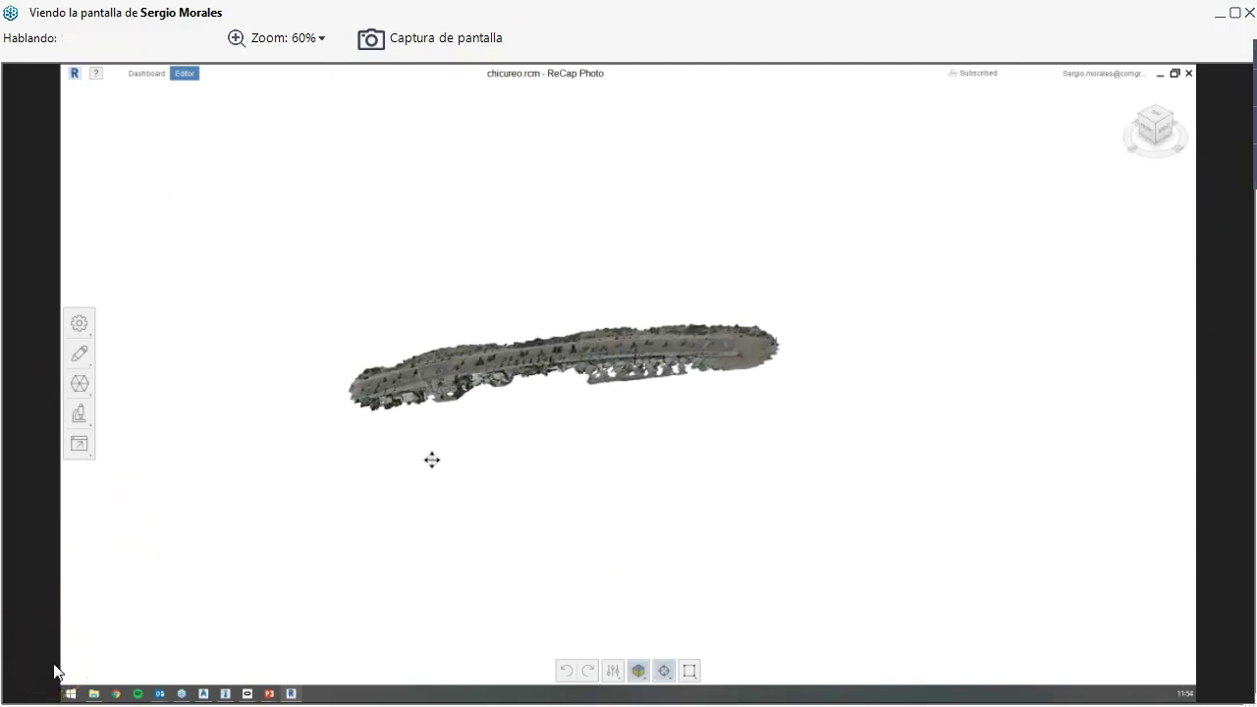
scroll(488, 419, "up", 6)
left_click_drag(511, 453, 564, 319)
scroll(564, 318, "up", 10)
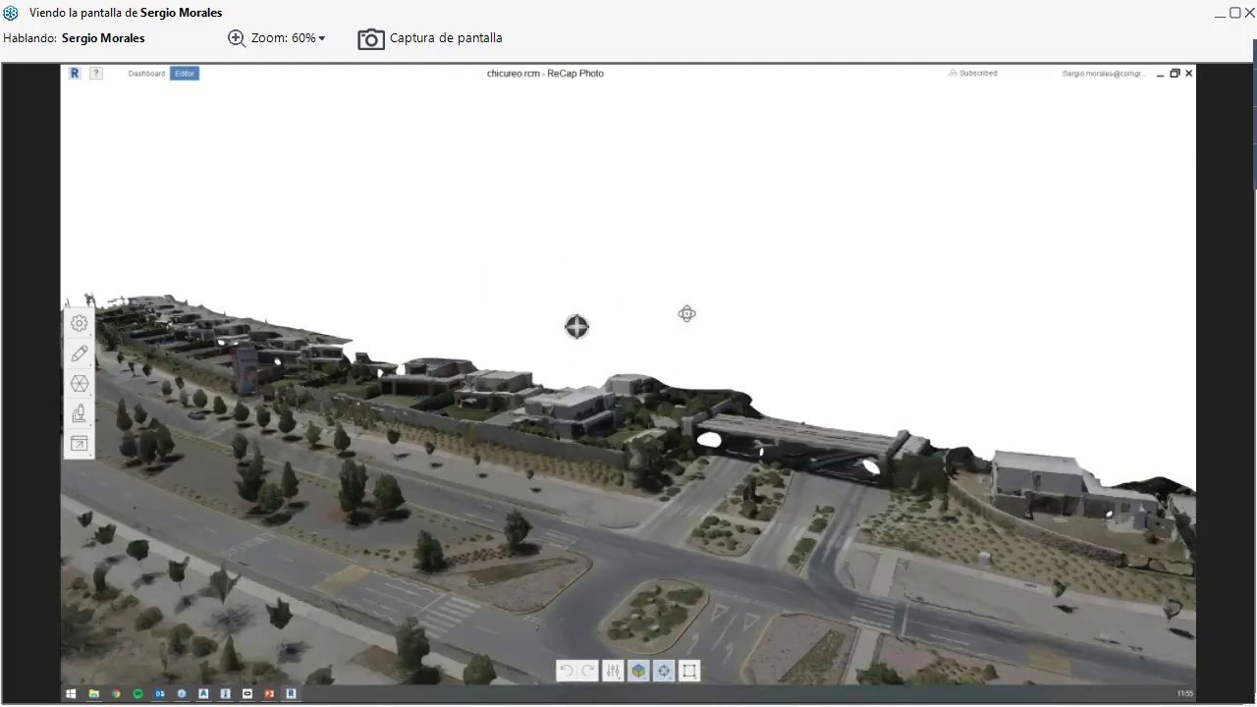
left_click_drag(577, 325, 351, 478)
scroll(350, 478, "up", 2)
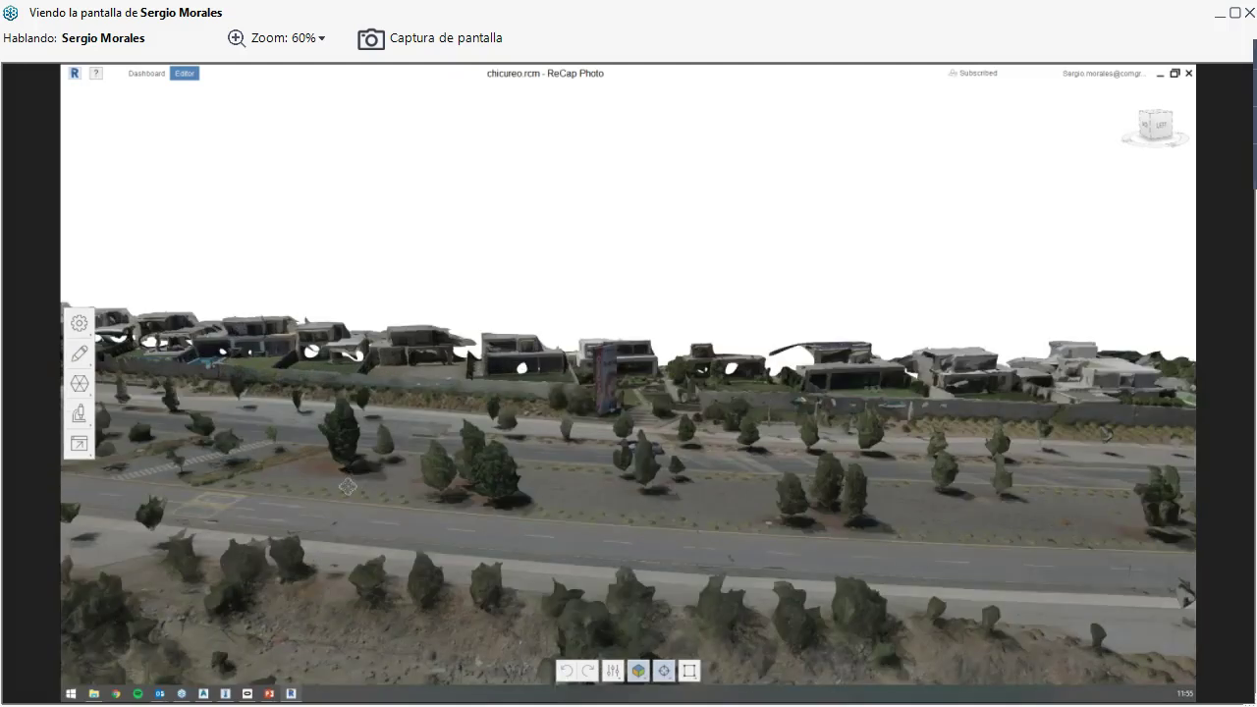
scroll(348, 485, "up", 2)
scroll(348, 485, "down", 1)
middle_click_drag(284, 463, 543, 496)
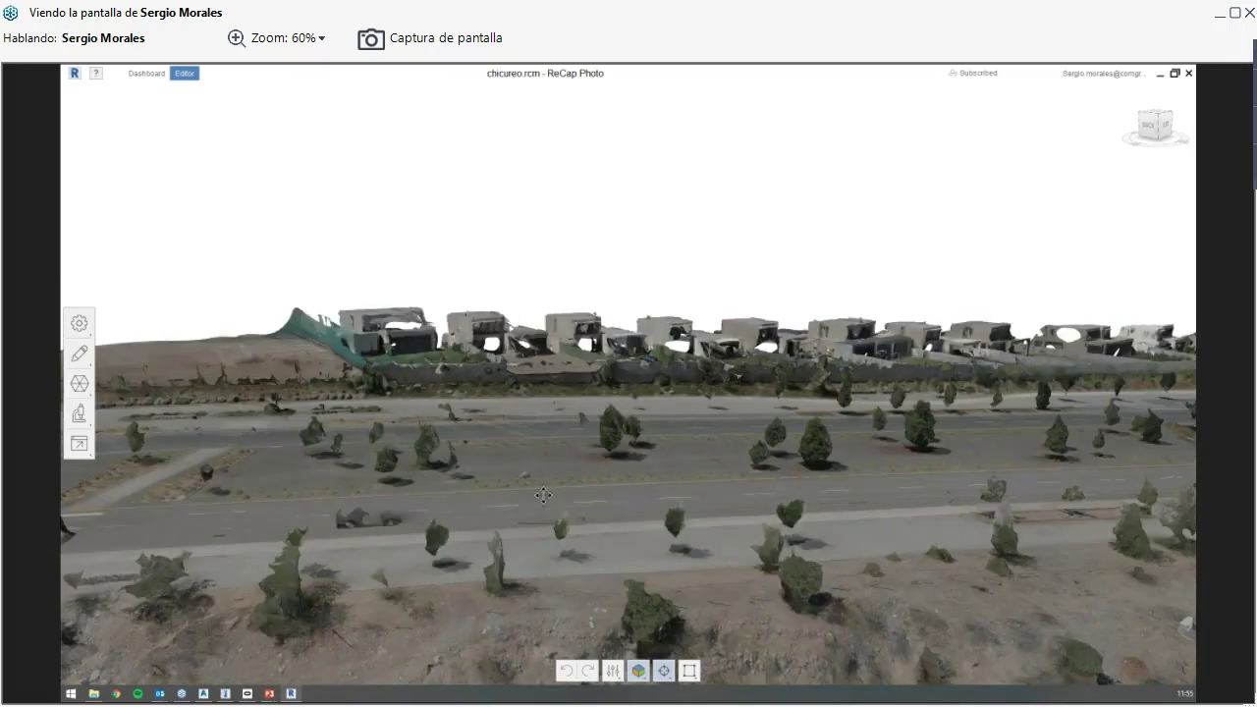
scroll(314, 509, "up", 3)
left_click_drag(510, 548, 443, 541)
left_click_drag(648, 435, 702, 372)
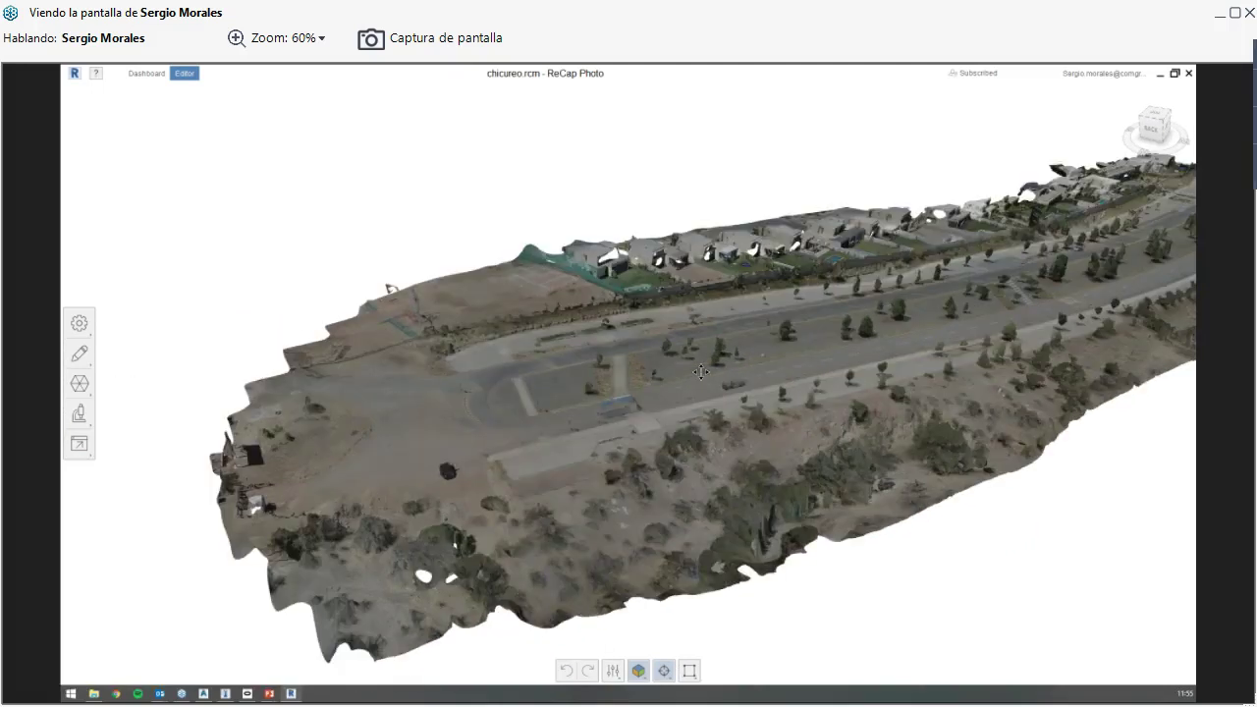
scroll(697, 383, "up", 5)
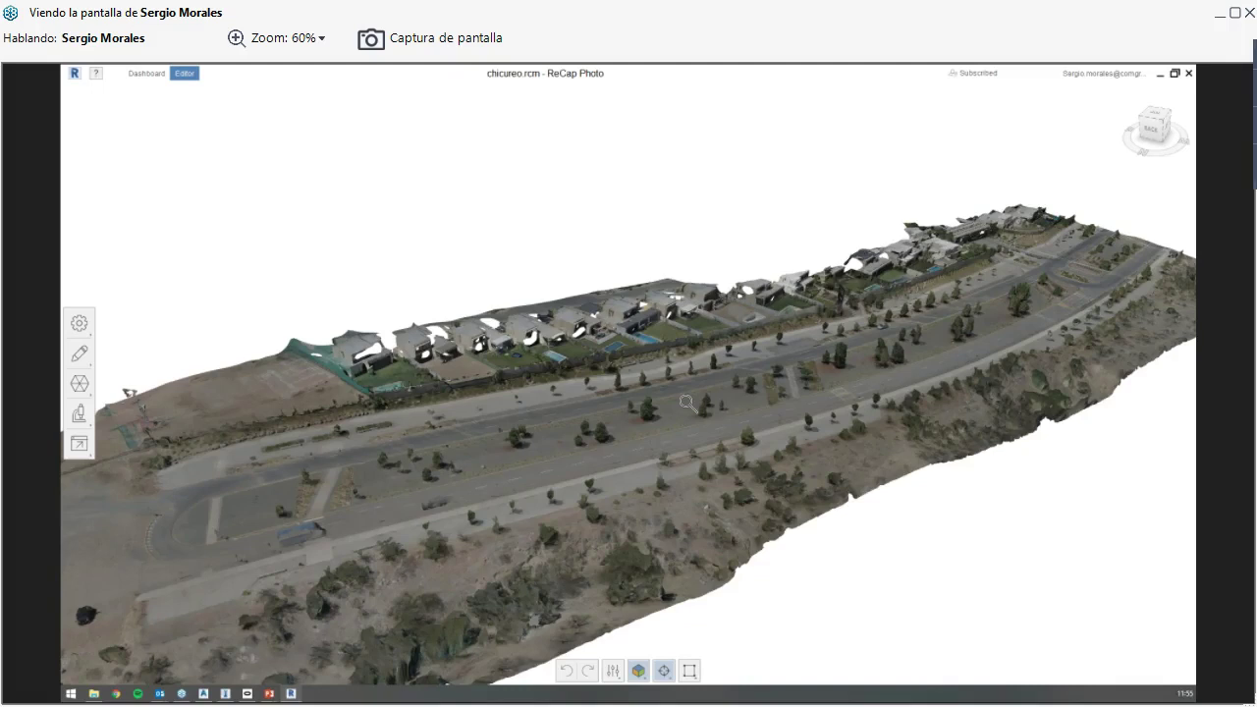
scroll(688, 403, "up", 2)
left_click_drag(589, 557, 722, 453)
left_click_drag(703, 462, 565, 472)
left_click_drag(722, 463, 430, 416)
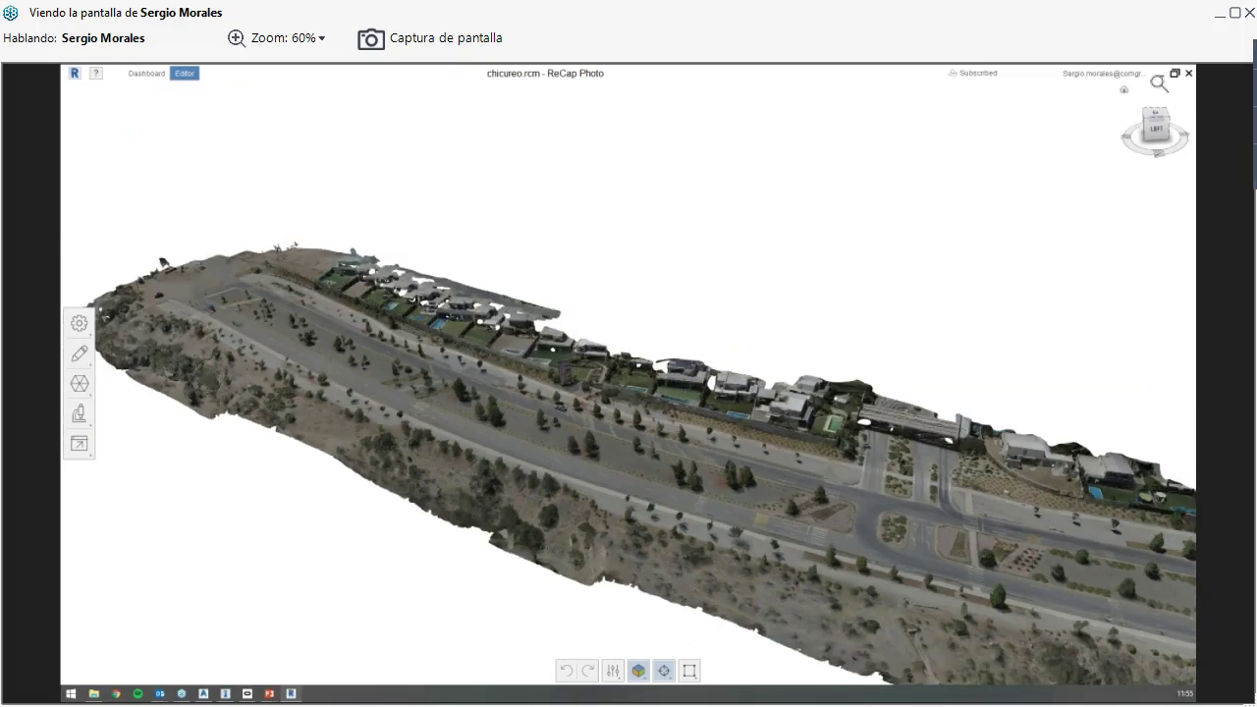
Step: Minimise ReCap Photo and select the mesh_ortho image in the desktop's Chicureo folder in File Explorer
left_click(1160, 74)
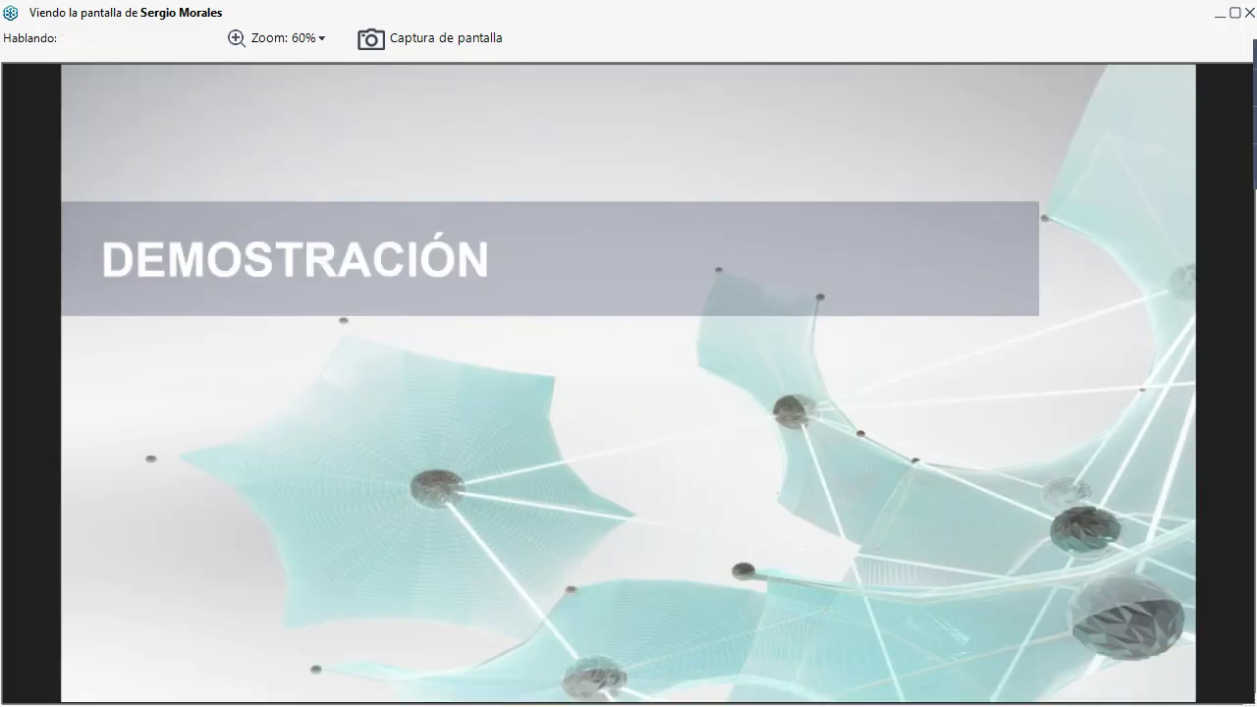
key("alt+Tab")
left_click(203, 213)
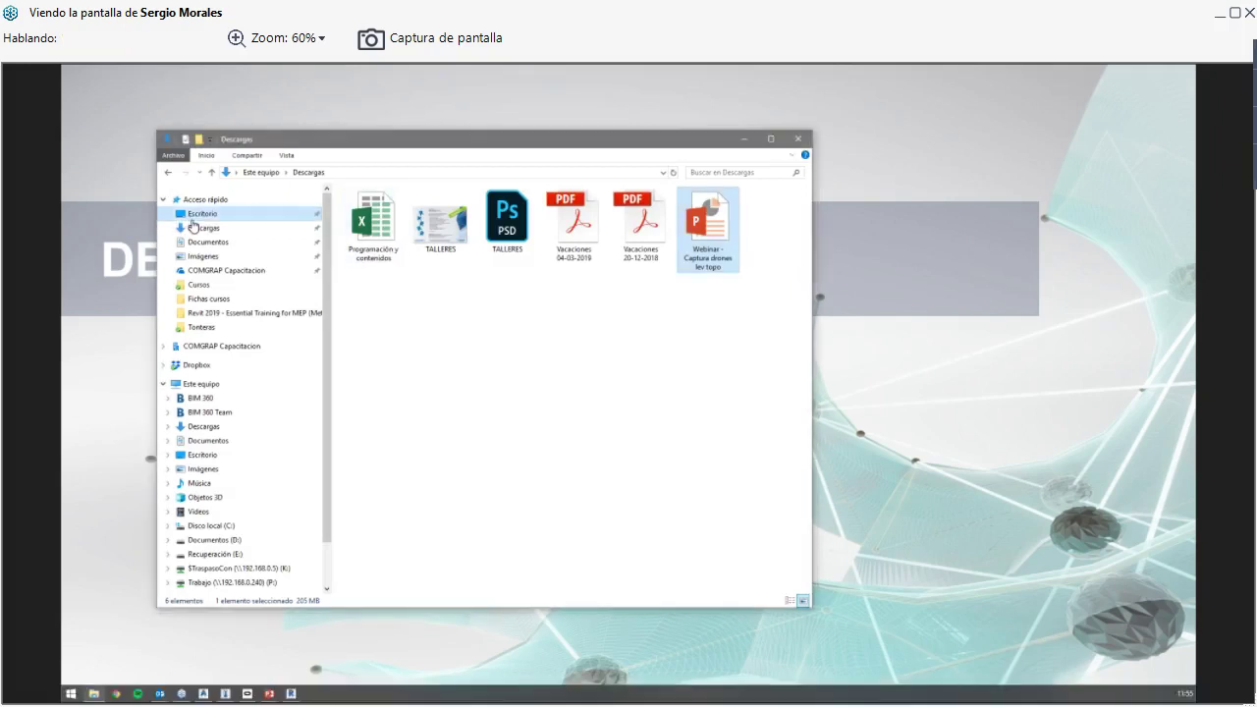
double_click(370, 212)
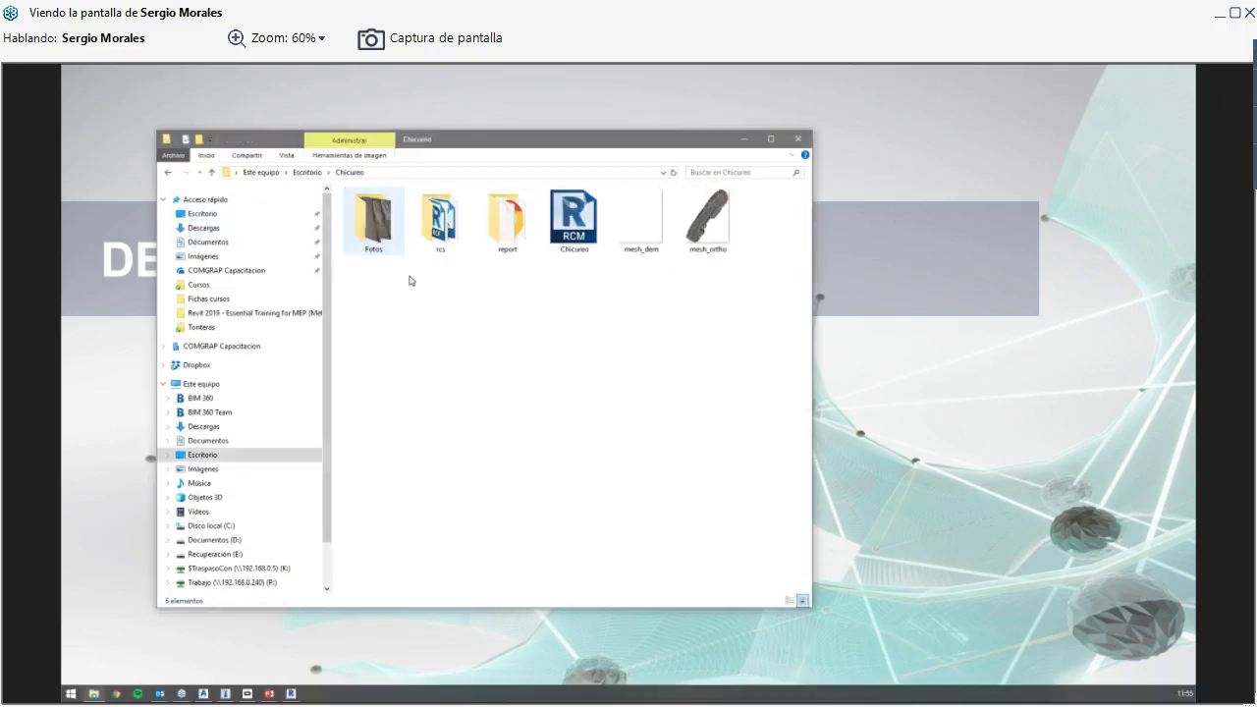
left_click(705, 237)
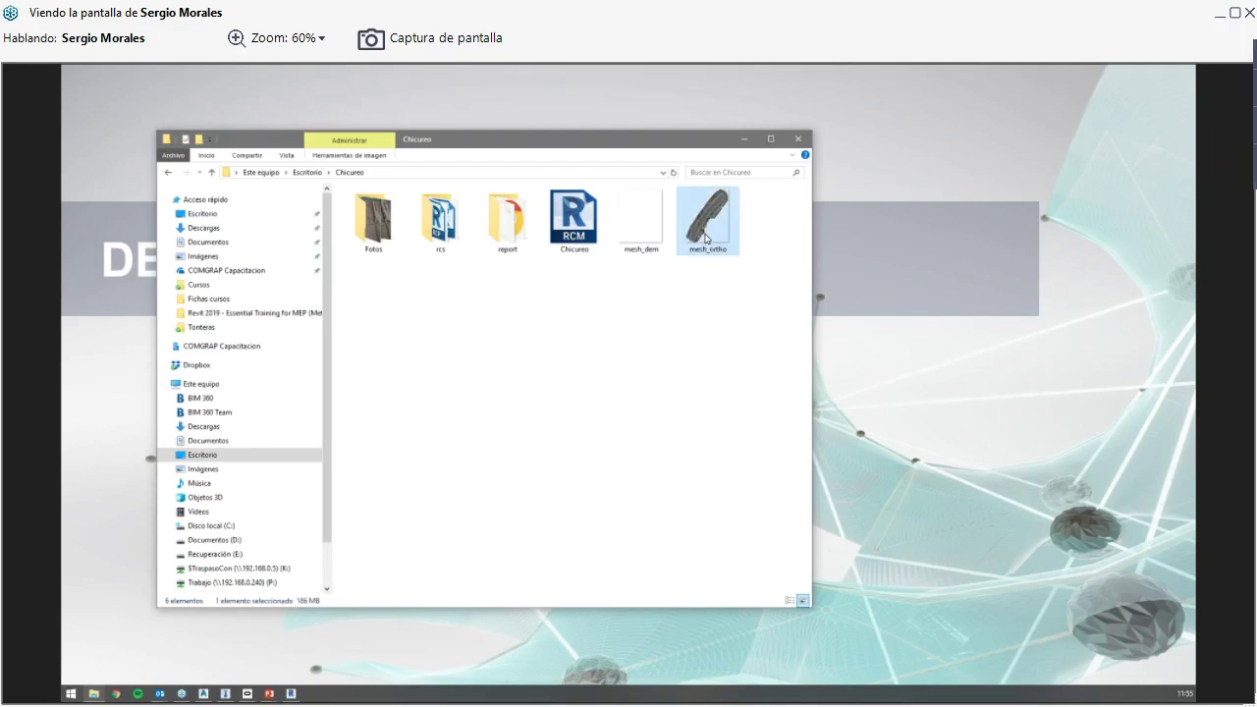
Step: Open the mesh_ortho image and examine its detail along the road, median and turnaround at the road's far end
double_click(705, 238)
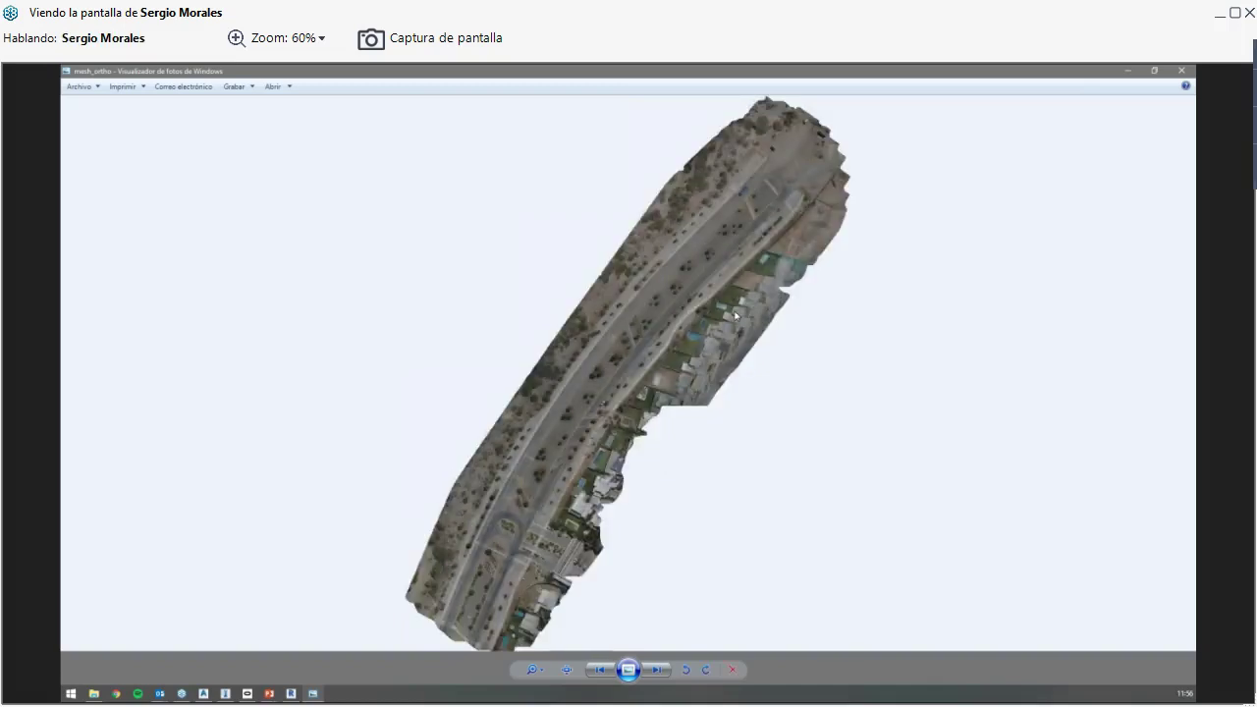
scroll(741, 231, "up", 5)
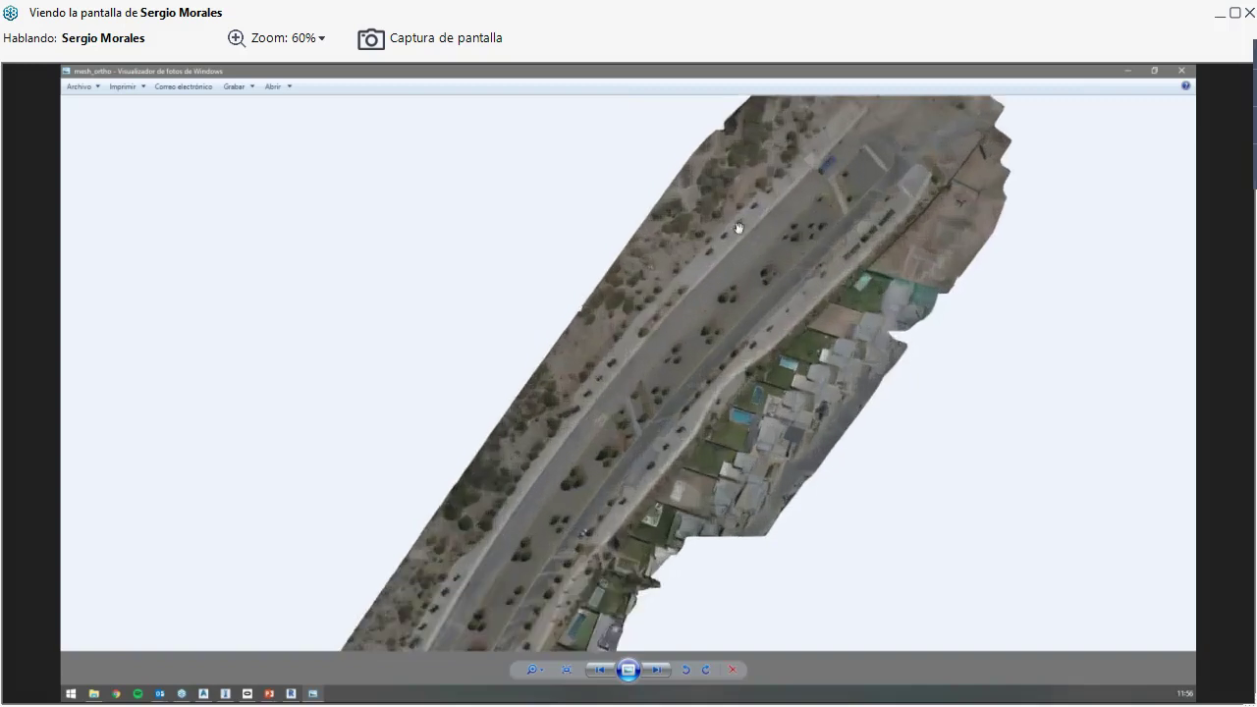
scroll(797, 263, "up", 1)
scroll(914, 243, "up", 2)
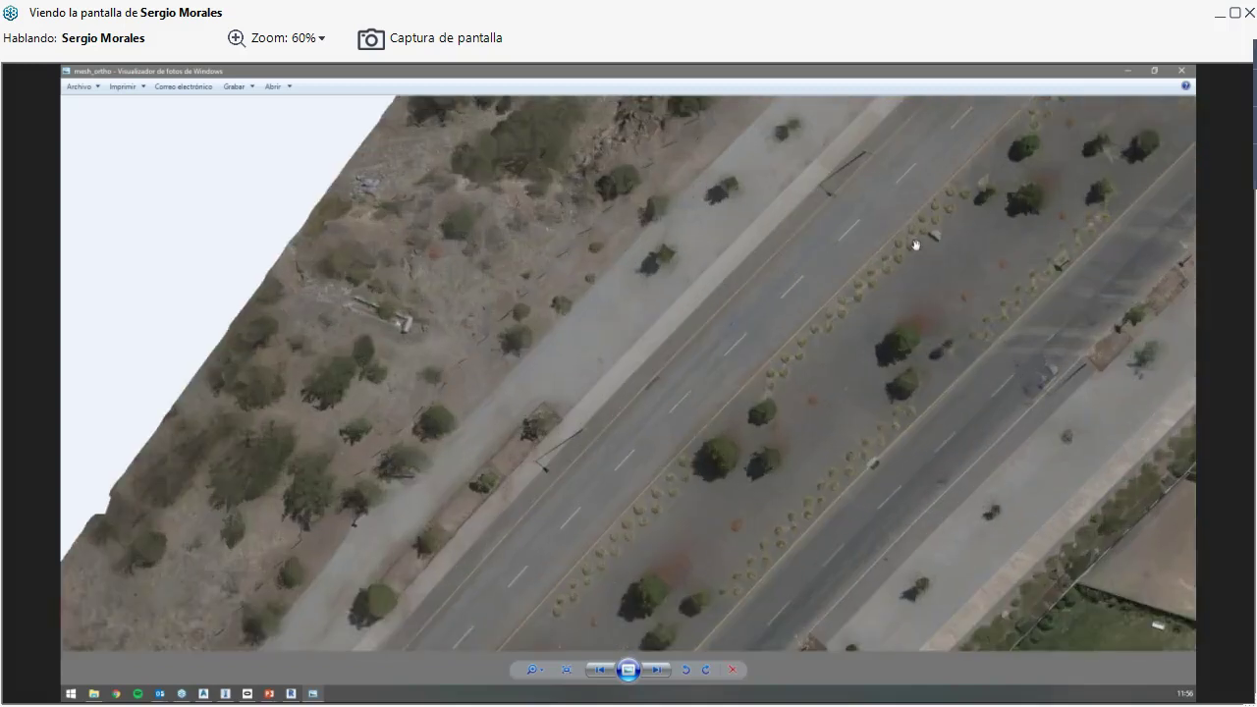
scroll(537, 329, "up", 1)
scroll(590, 284, "up", 1)
left_click_drag(623, 266, 351, 510)
left_click_drag(458, 386, 384, 449)
scroll(384, 449, "up", 1)
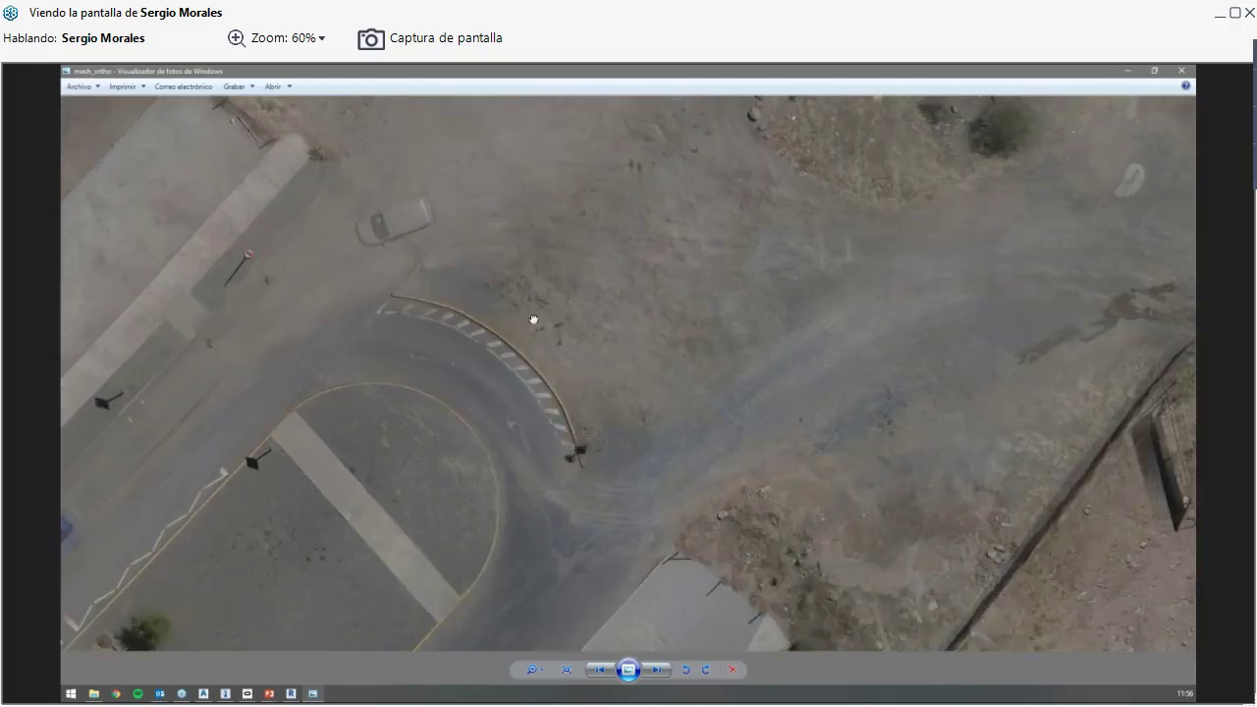
left_click_drag(534, 340, 533, 567)
left_click_drag(583, 222, 701, 140)
scroll(510, 473, "up", 1)
left_click_drag(454, 407, 500, 317)
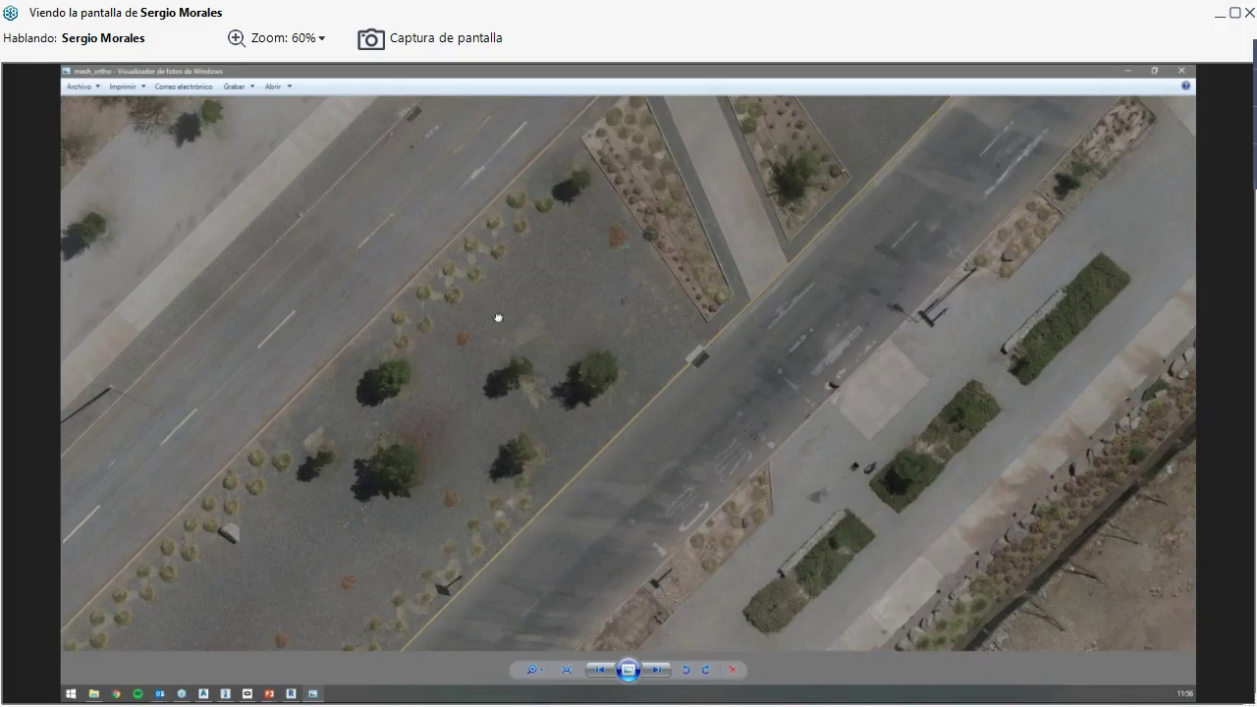
Step: Follow the orthophoto along the road past the houses and crossings, look over its full extent, and close the image
left_click_drag(461, 505, 620, 328)
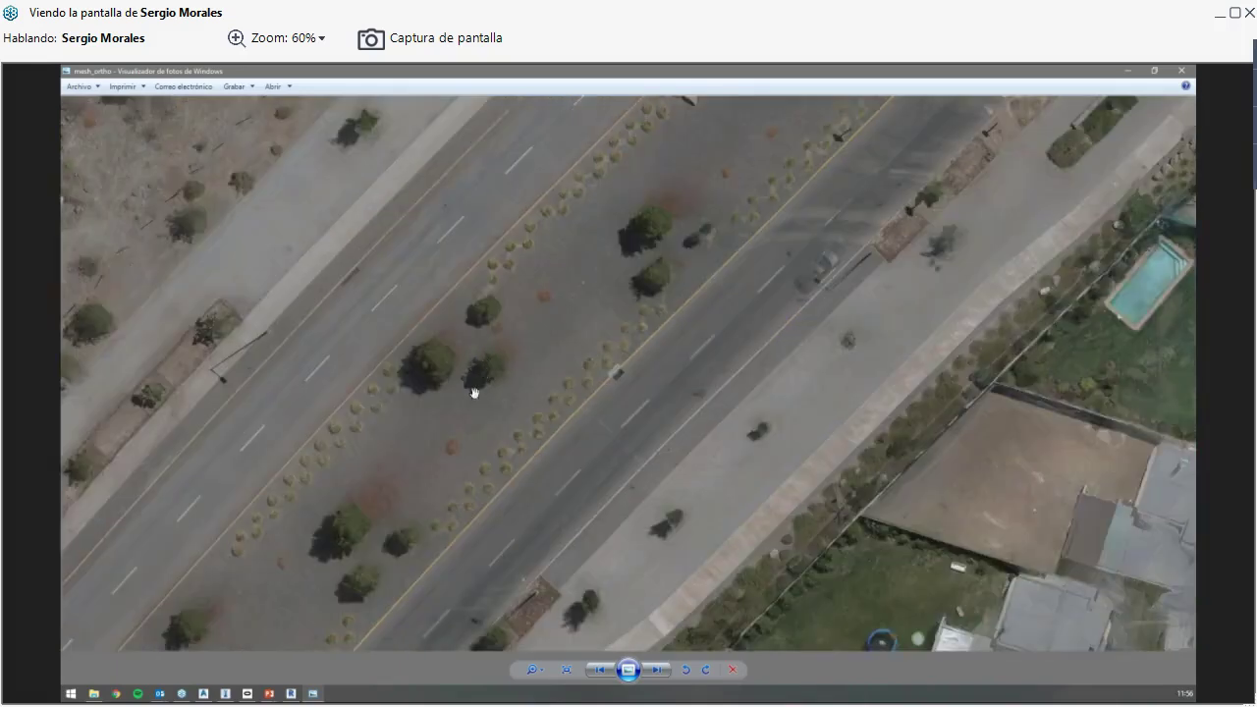
left_click_drag(396, 473, 497, 245)
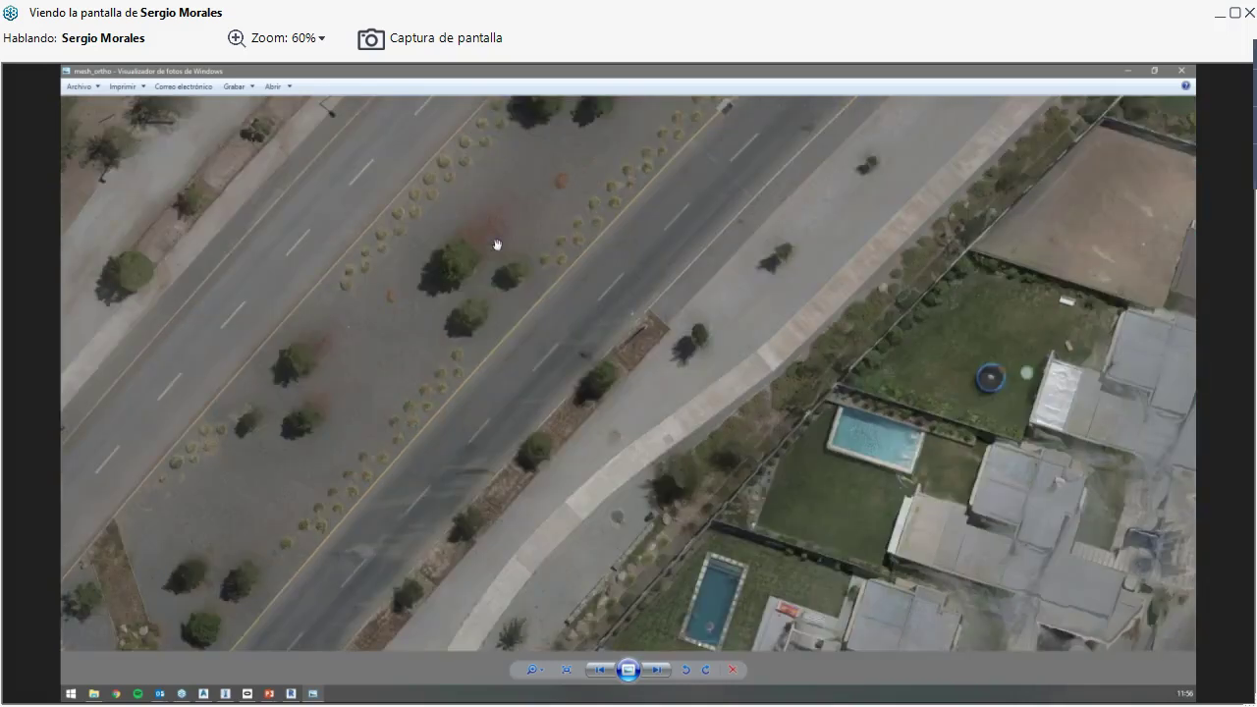
scroll(357, 376, "down", 2)
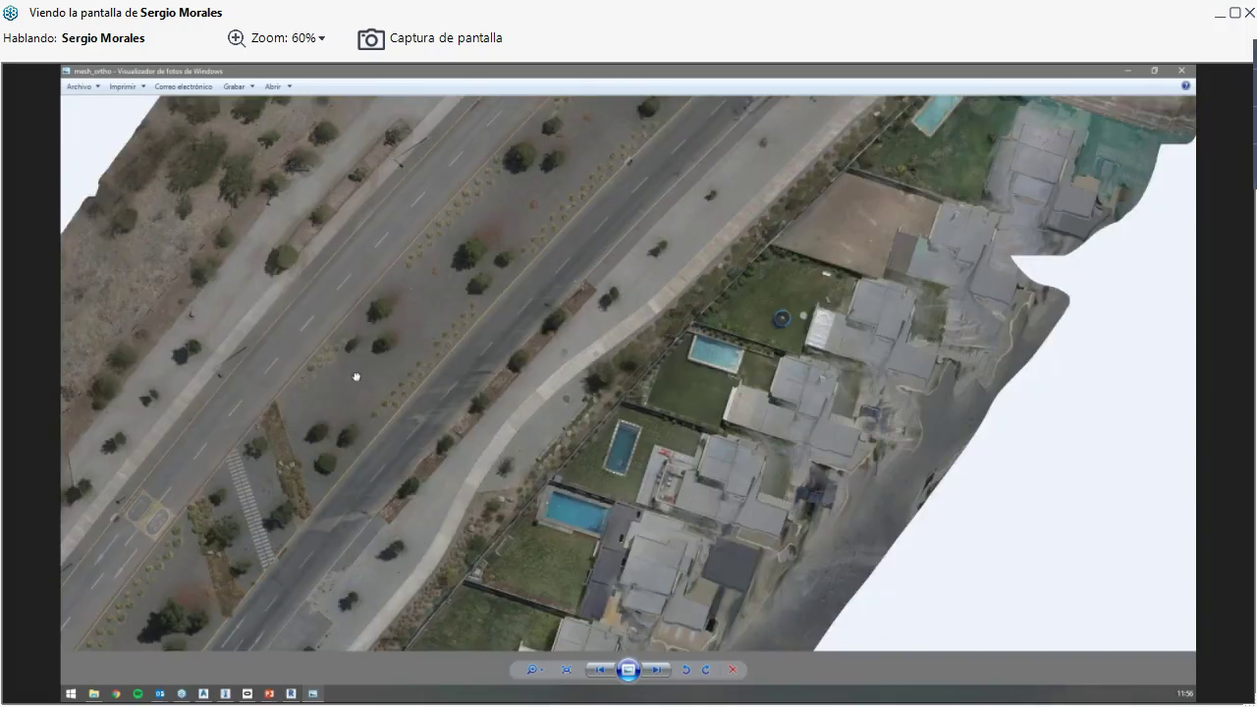
left_click_drag(356, 376, 445, 270)
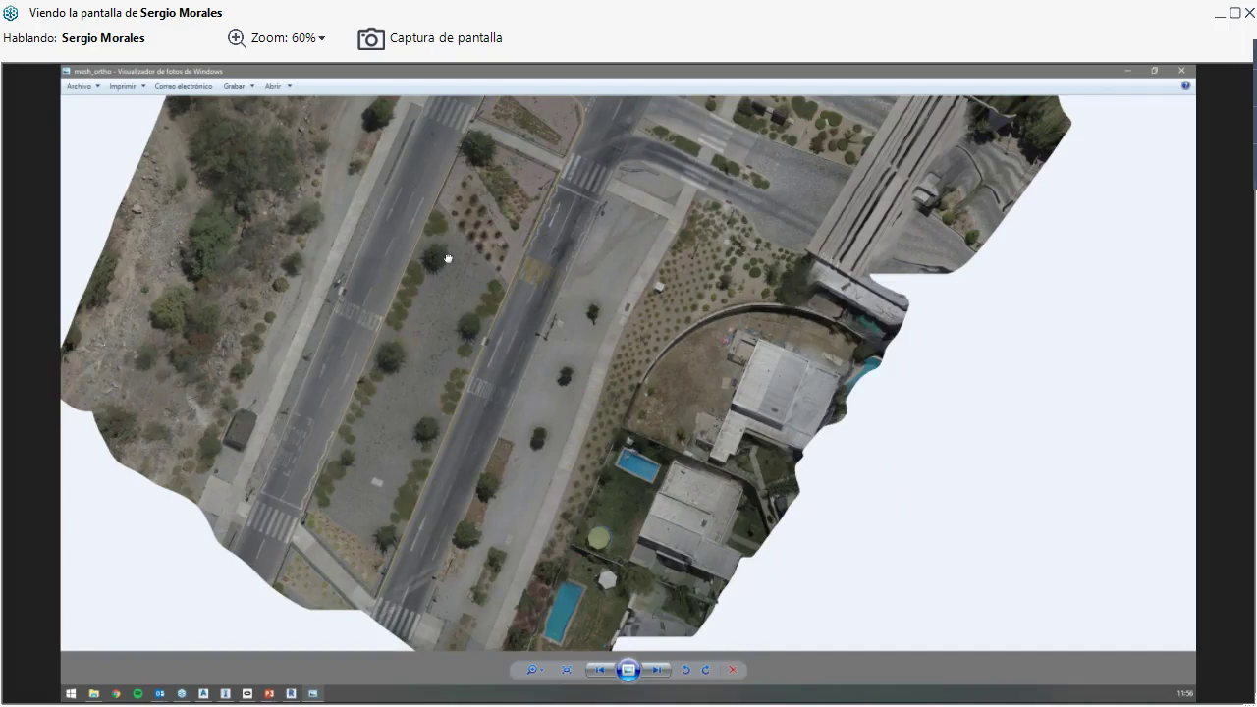
left_click_drag(448, 259, 505, 205)
scroll(527, 270, "up", 3)
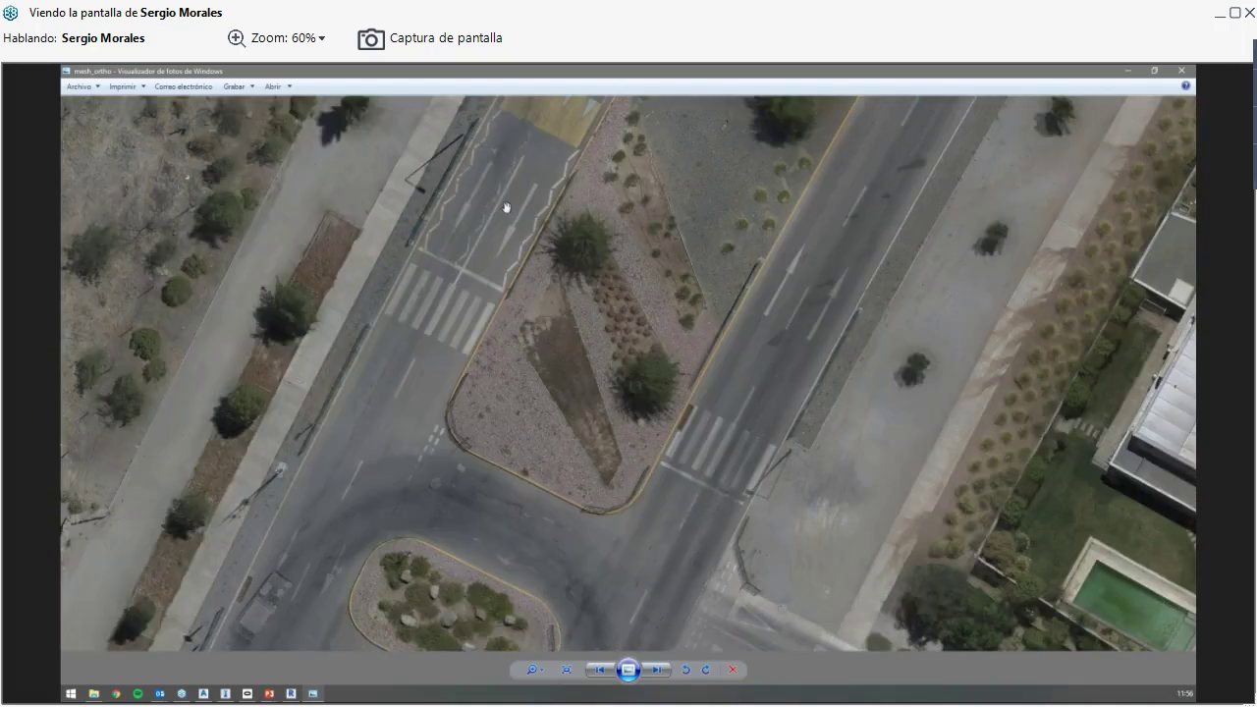
left_click_drag(795, 458, 631, 387)
left_click_drag(509, 460, 541, 478)
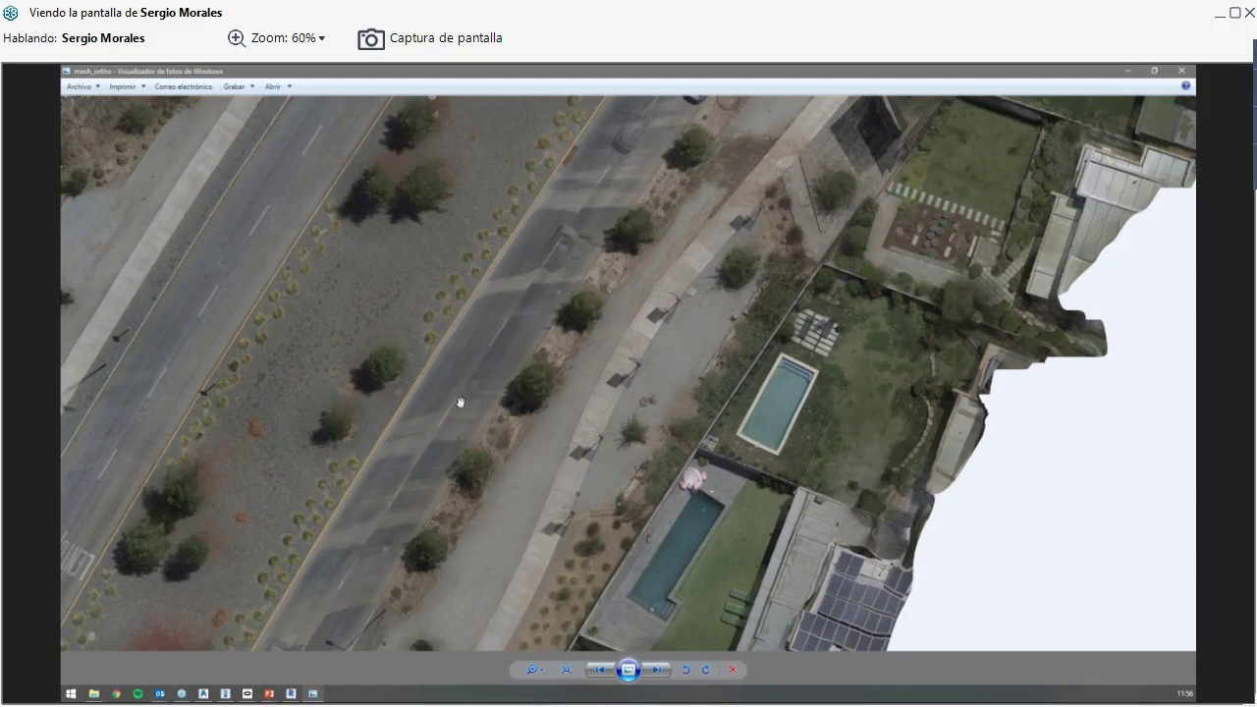
scroll(458, 402, "down", 5)
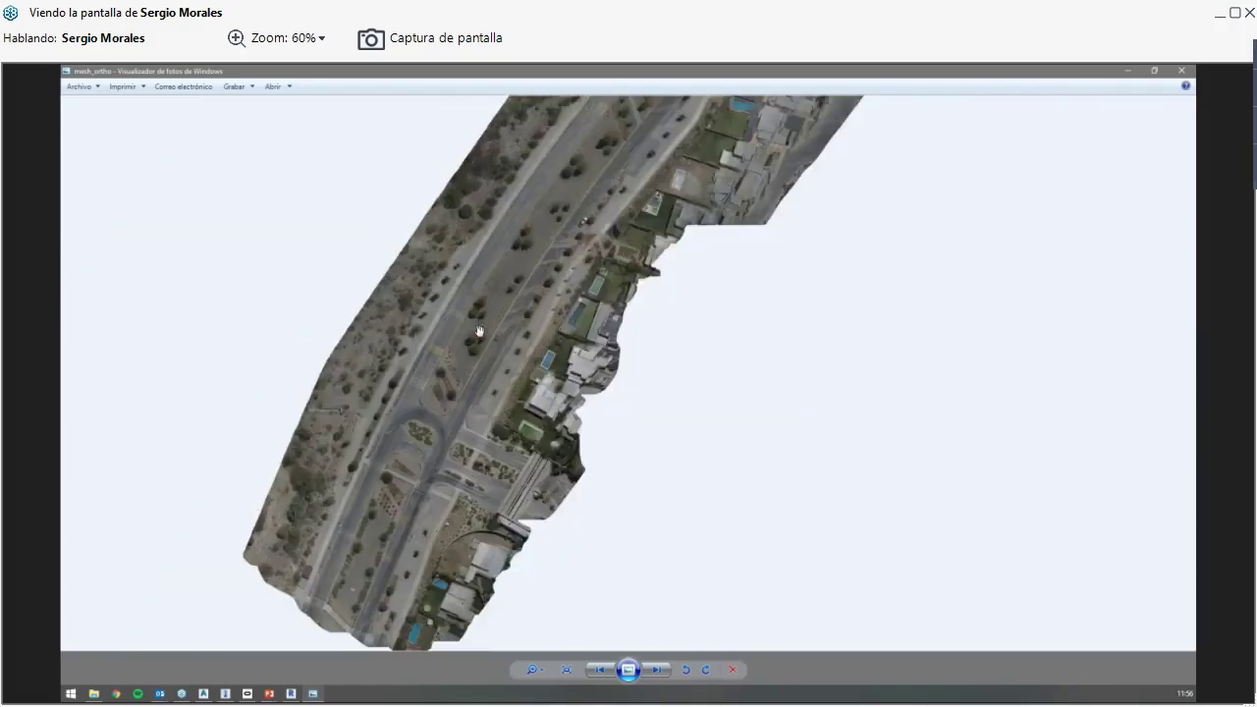
left_click_drag(530, 128, 569, 360)
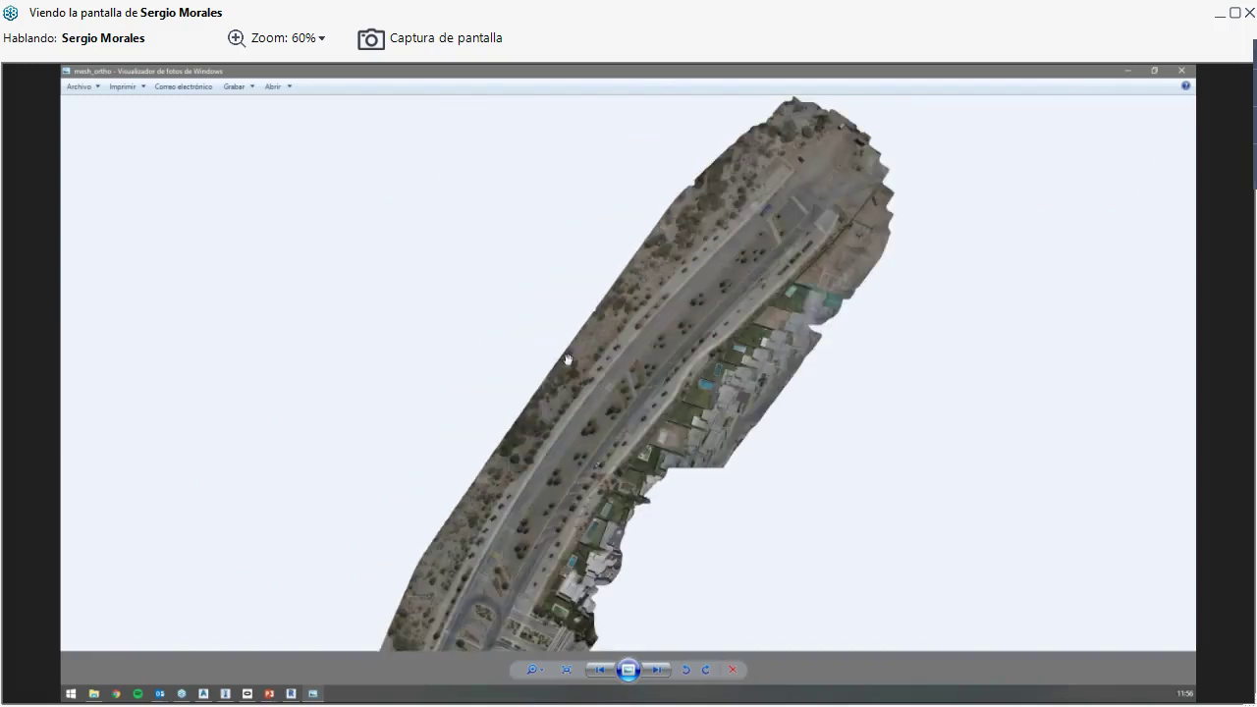
left_click(1192, 70)
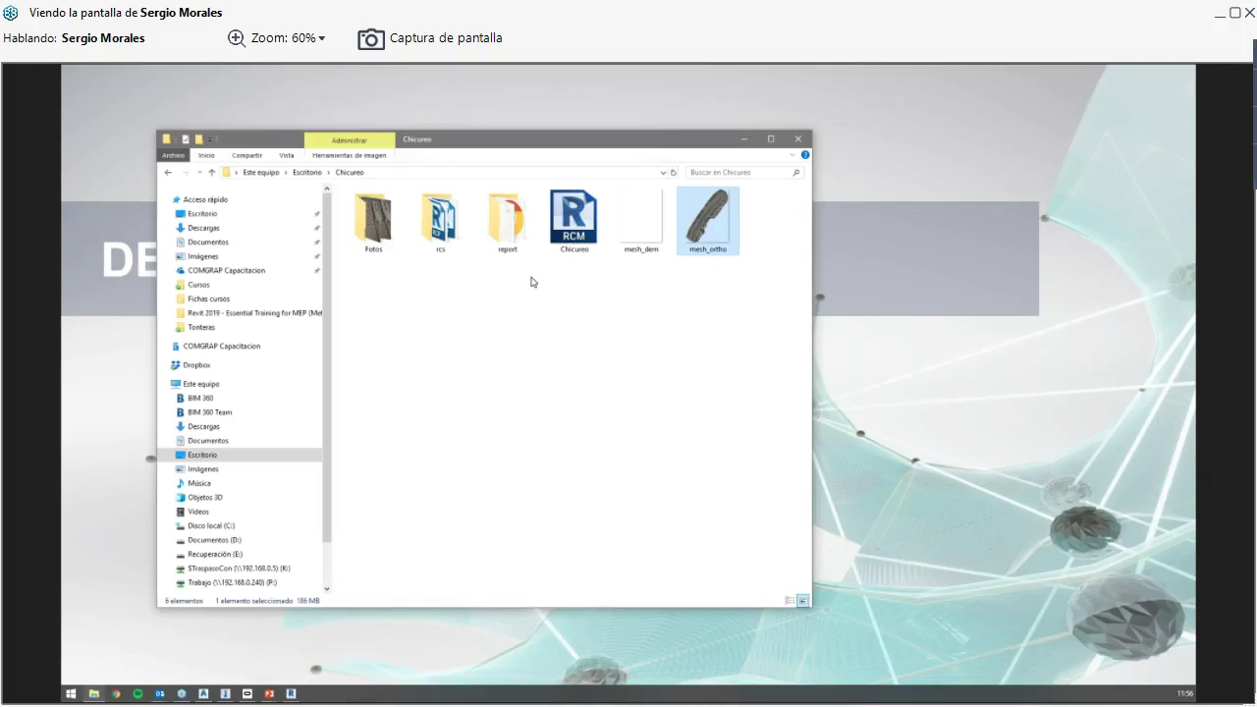
Step: Open the Total project from the Chicureo rcs folder in ReCap Pro and maximise its window
left_click(571, 231)
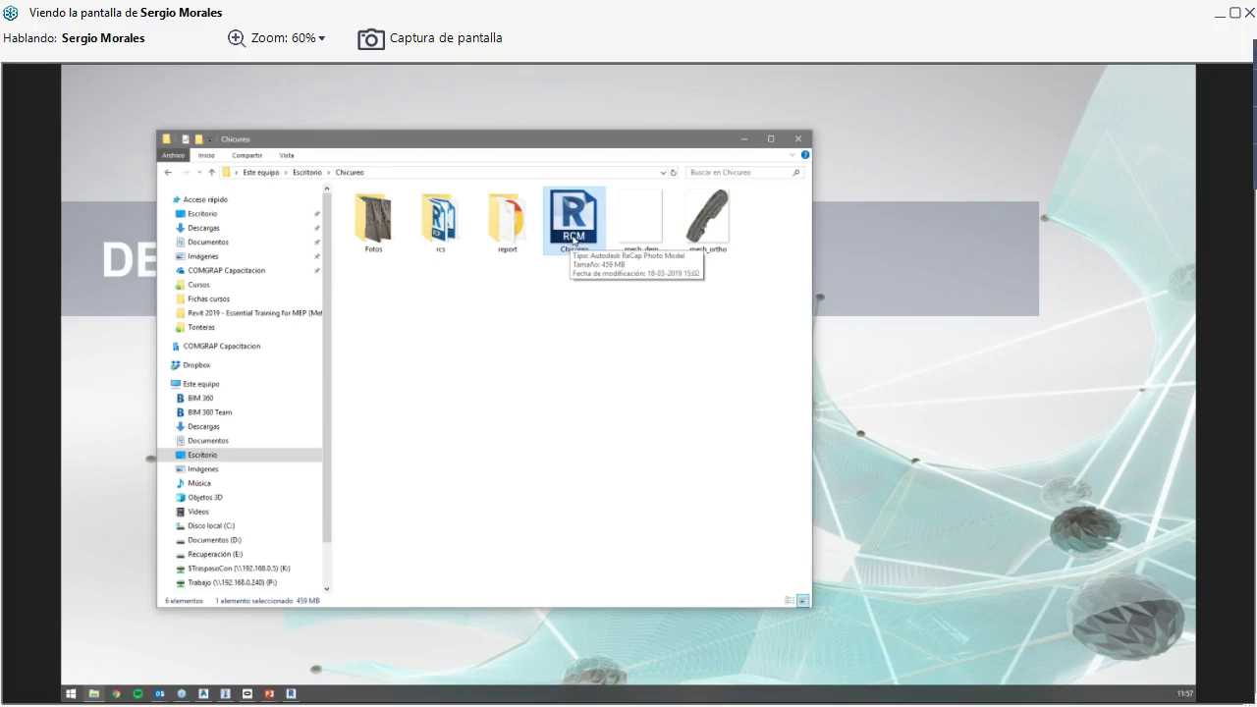
double_click(448, 226)
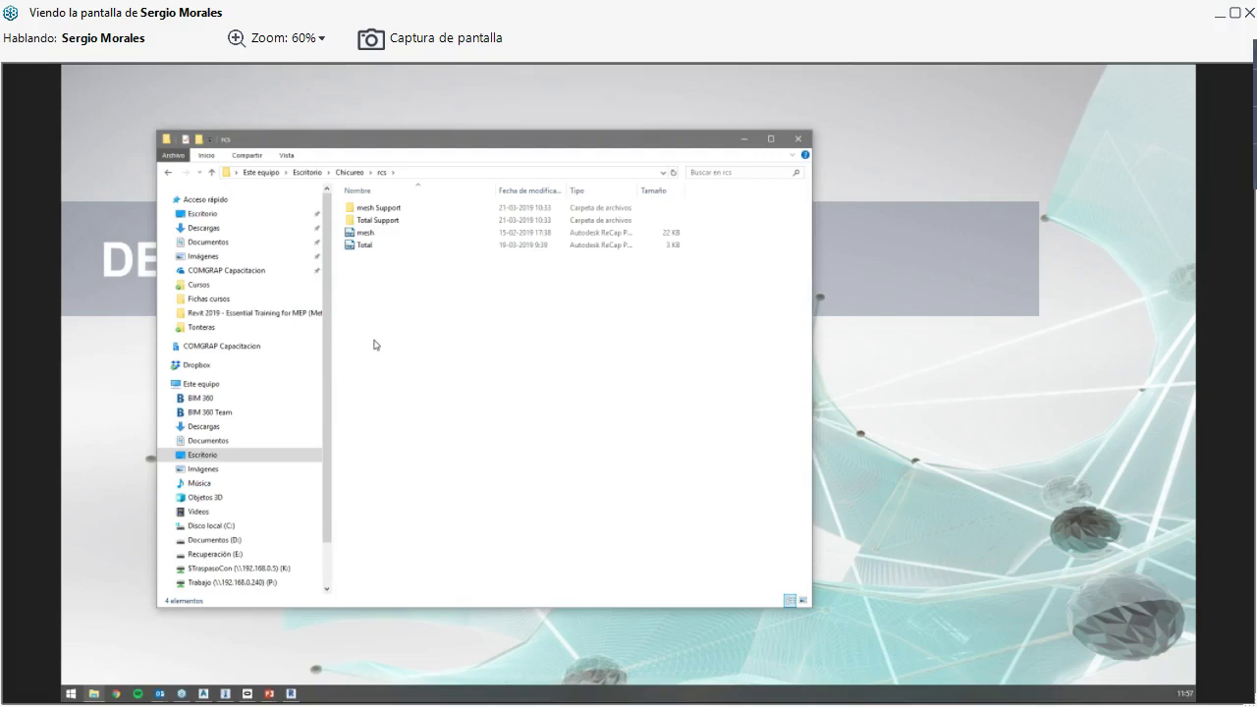
left_click_drag(365, 247, 225, 256)
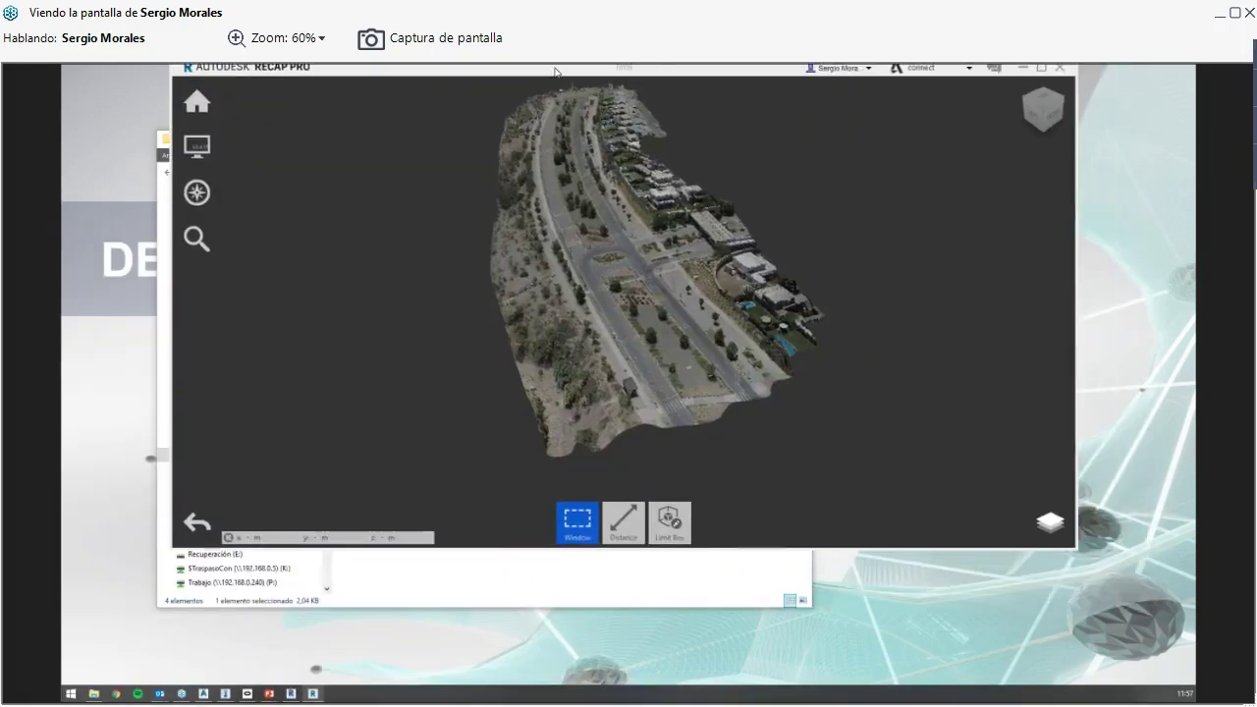
left_click_drag(555, 71, 552, 121)
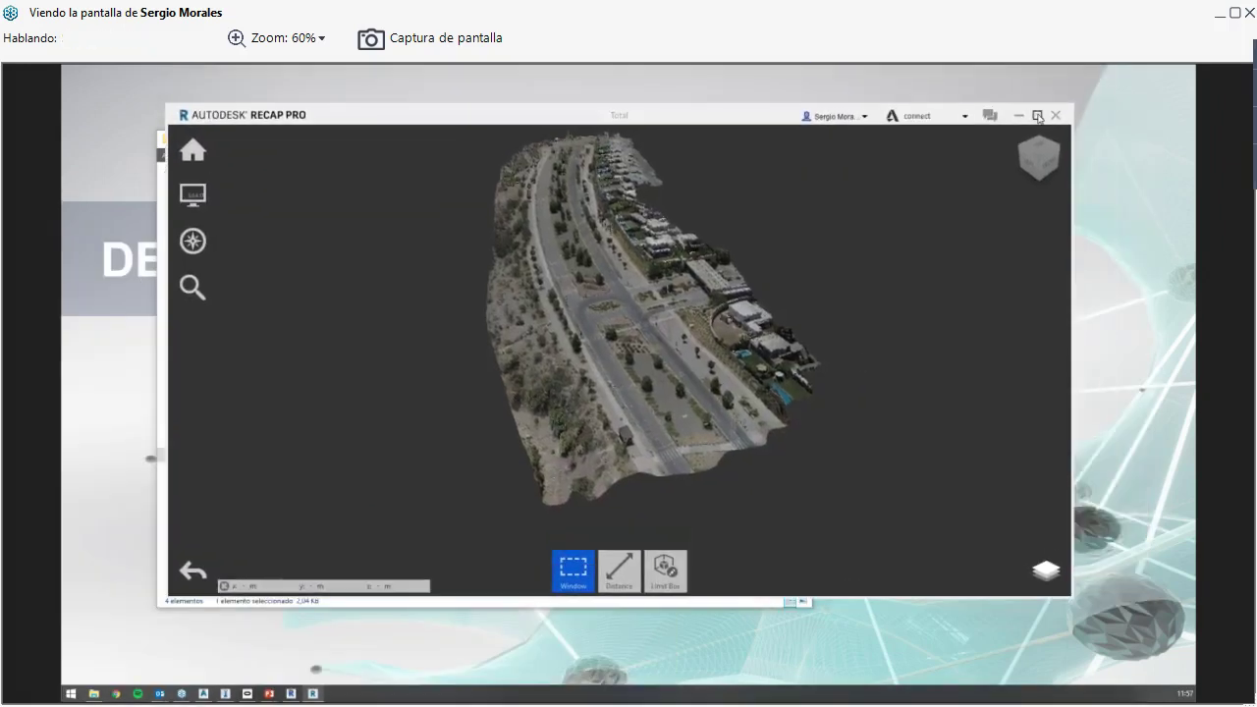
left_click(1038, 116)
Step: Examine the Total point cloud from several angles, including the road, median trees, houses and hillside
left_click_drag(402, 436, 493, 449)
double_click(429, 390)
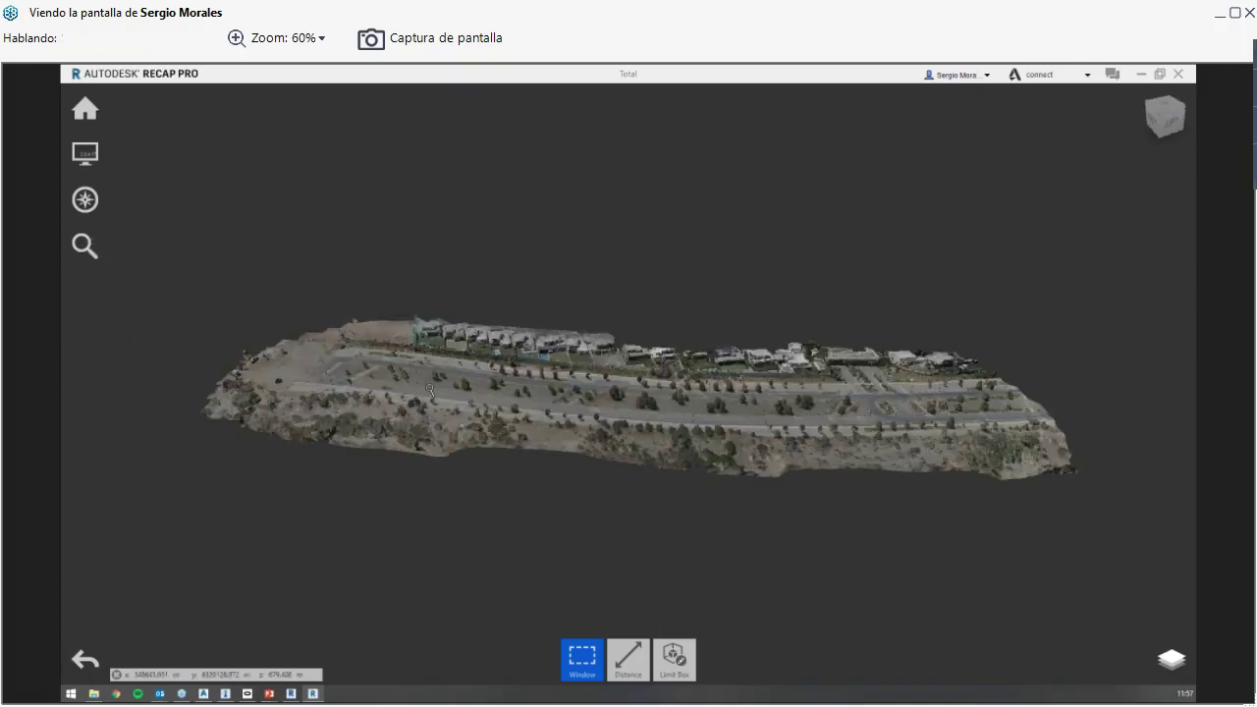
scroll(605, 343, "up", 3)
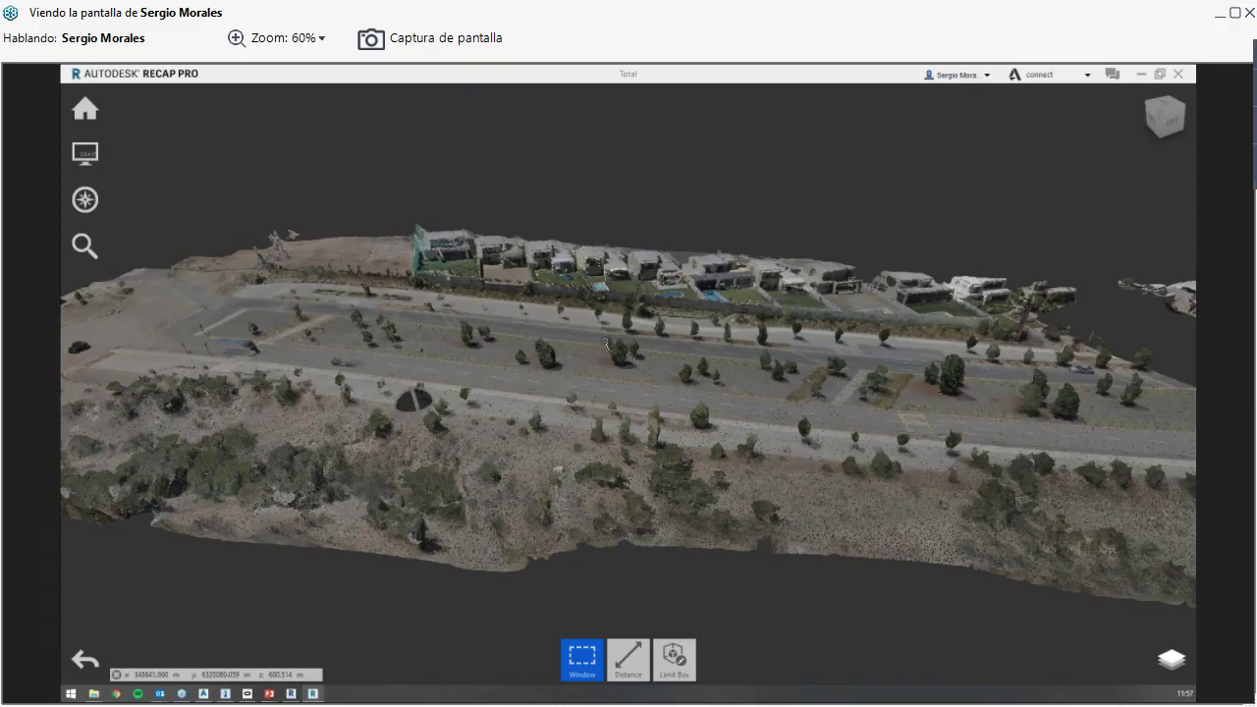
scroll(605, 342, "up", 3)
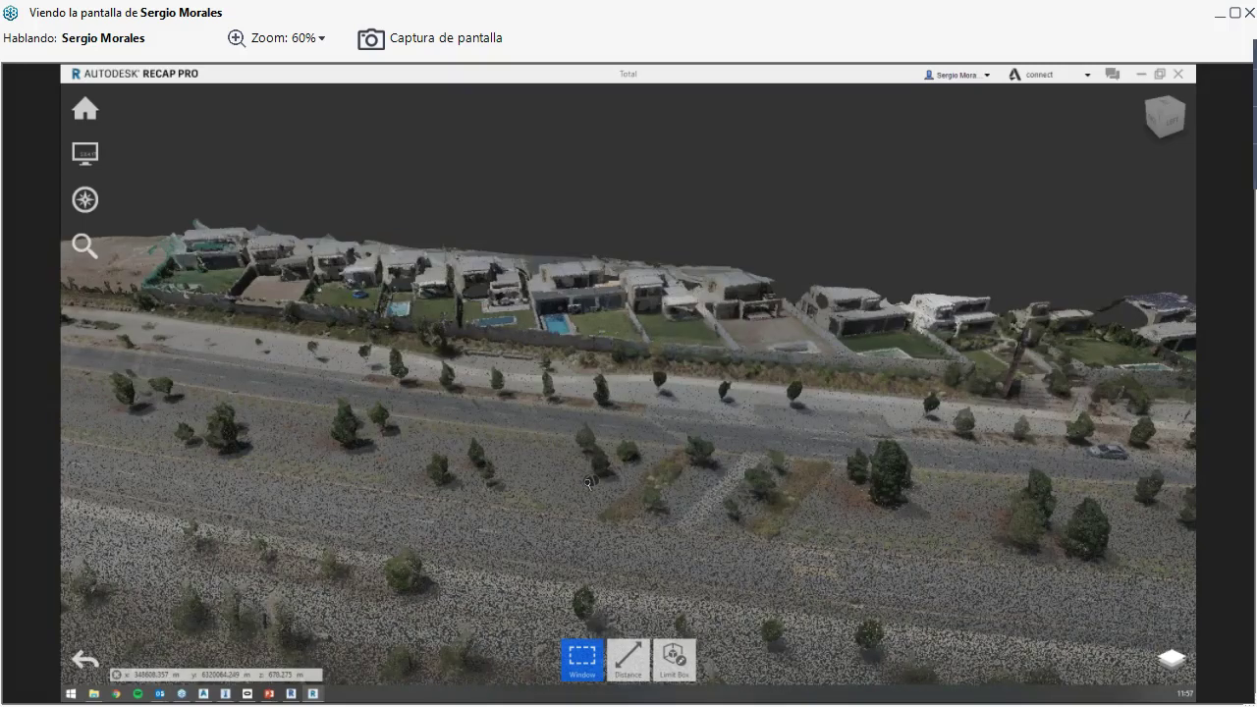
left_click_drag(587, 482, 531, 437)
scroll(471, 423, "up", 3)
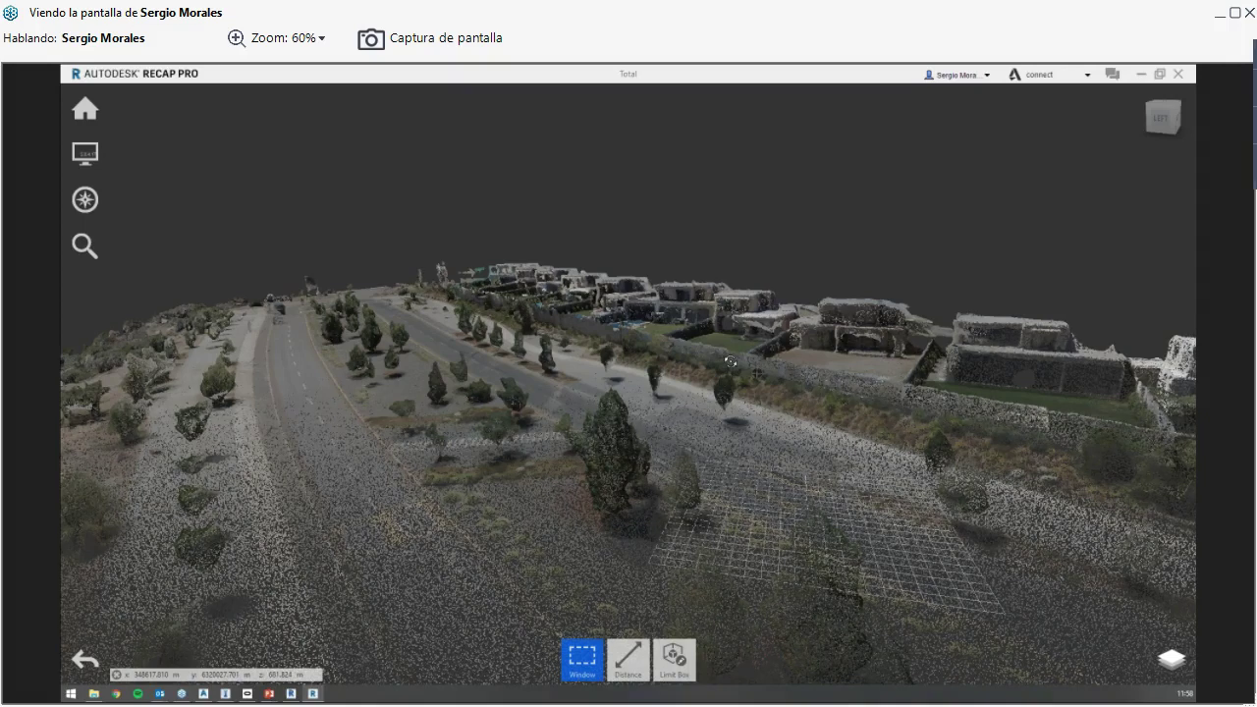
left_click_drag(729, 362, 562, 438)
double_click(443, 413)
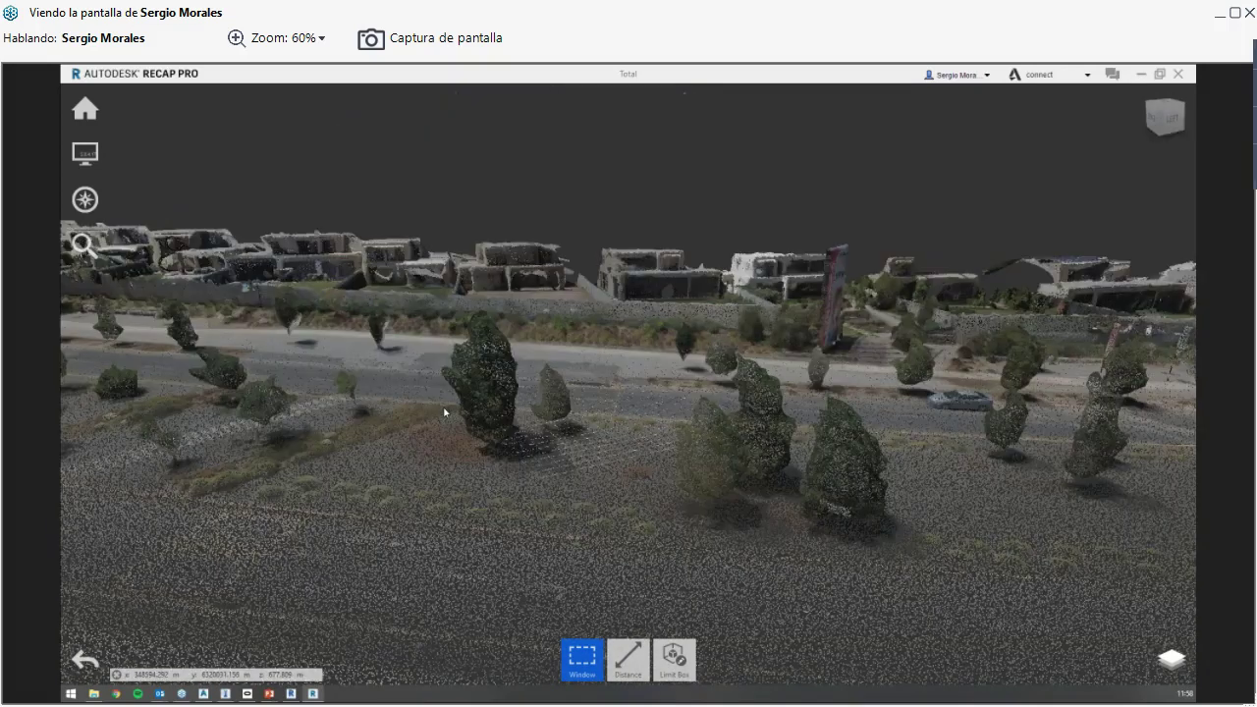
left_click_drag(444, 412, 518, 452)
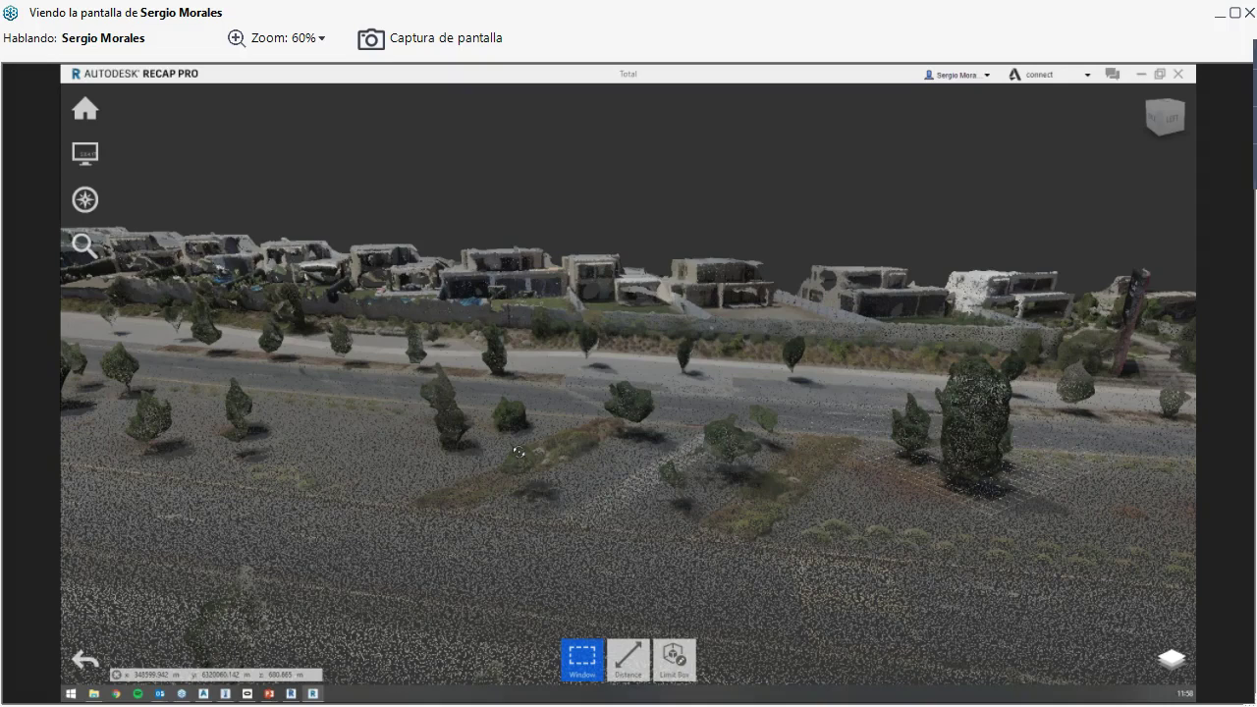
double_click(677, 452)
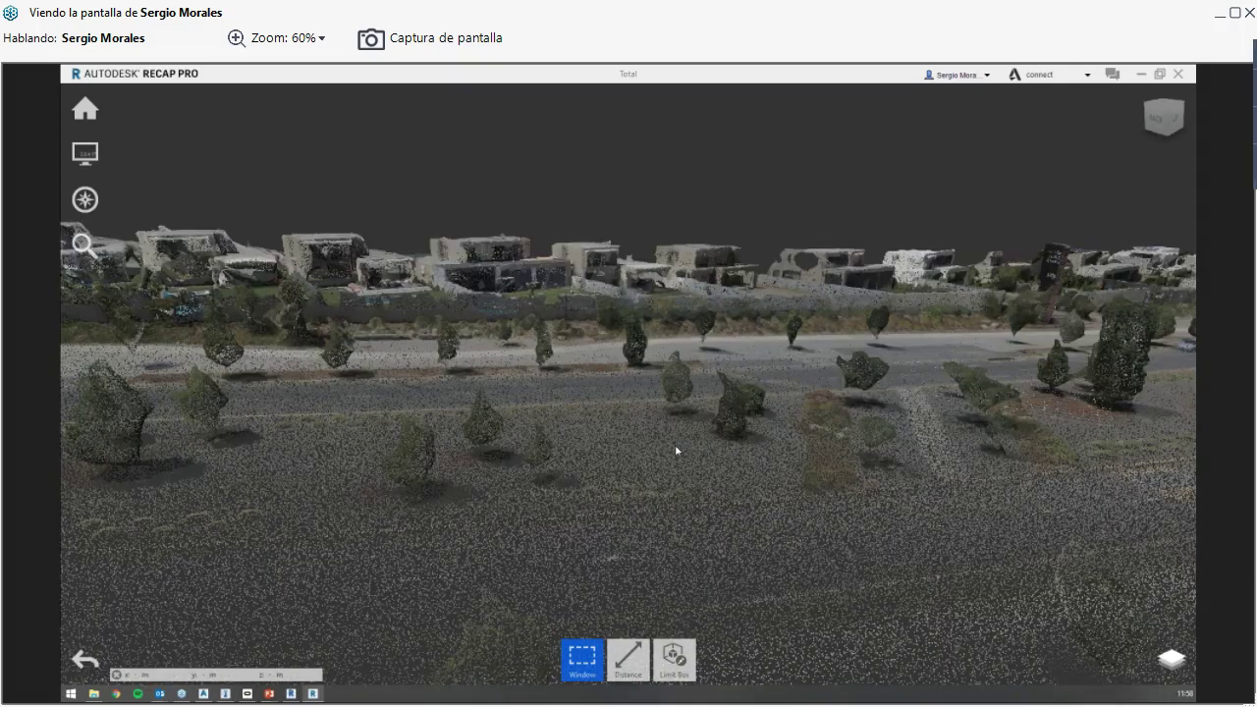
double_click(393, 511)
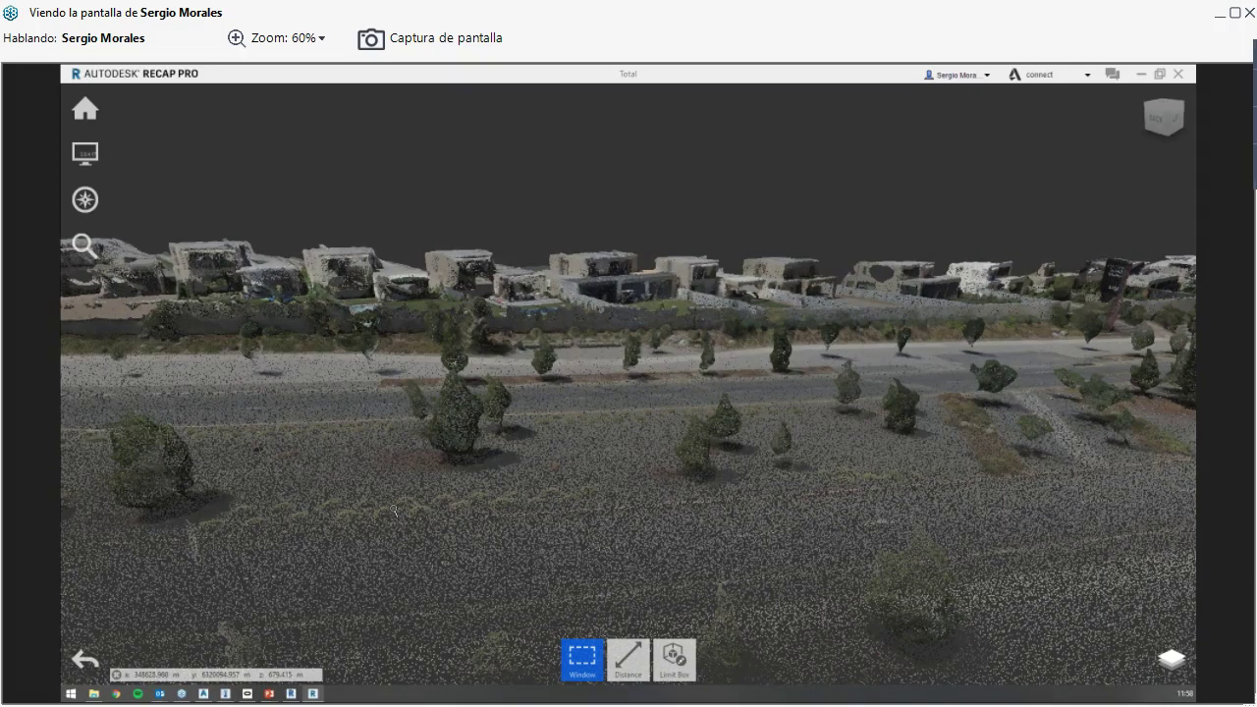
left_click_drag(392, 511, 512, 452)
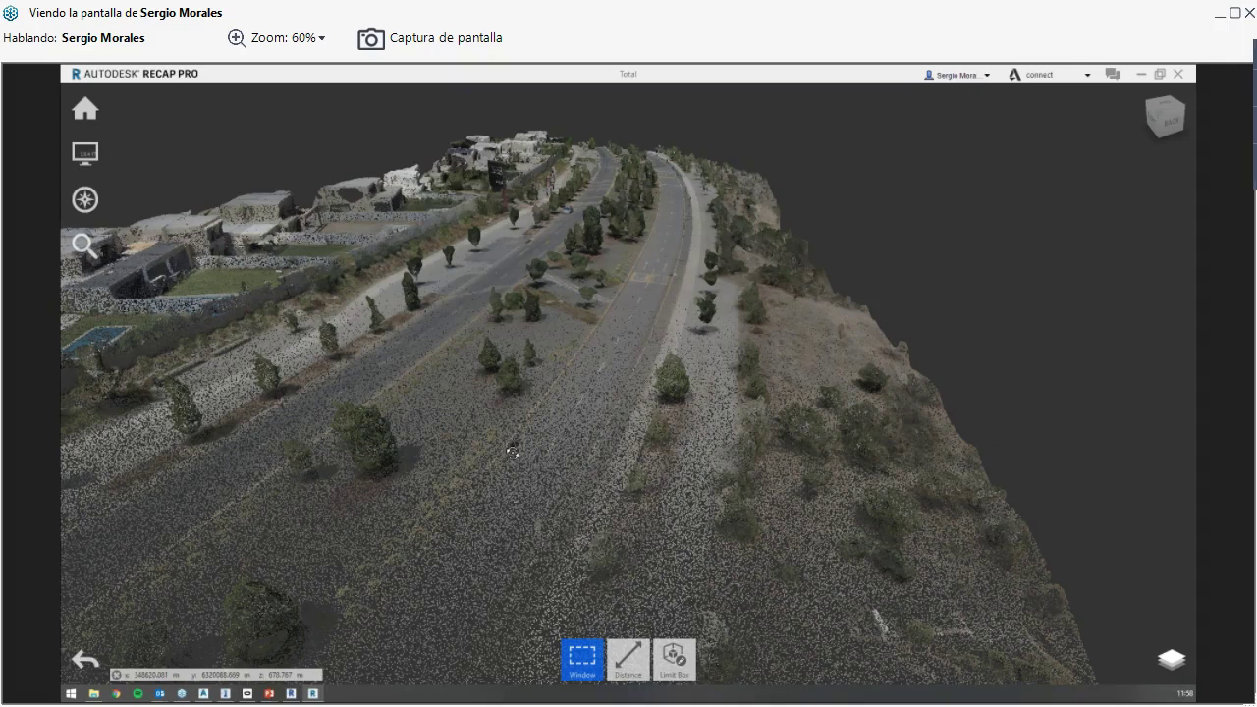
double_click(437, 497)
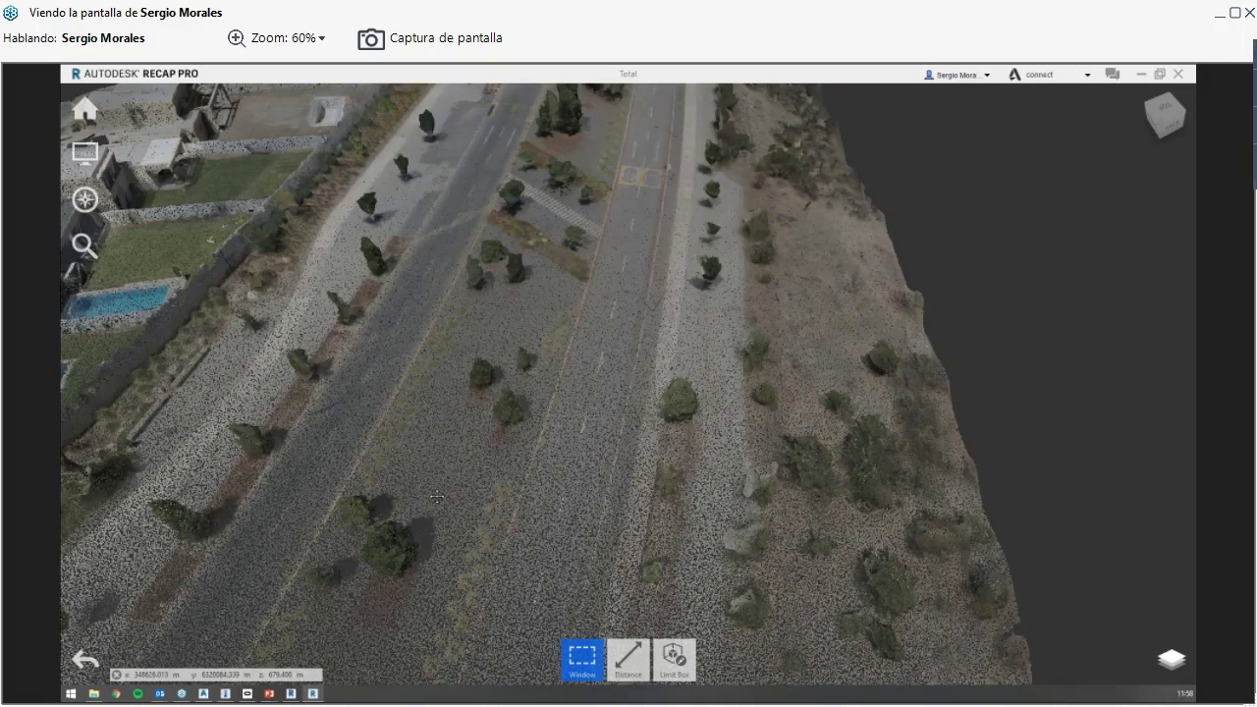
left_click_drag(437, 497, 558, 510)
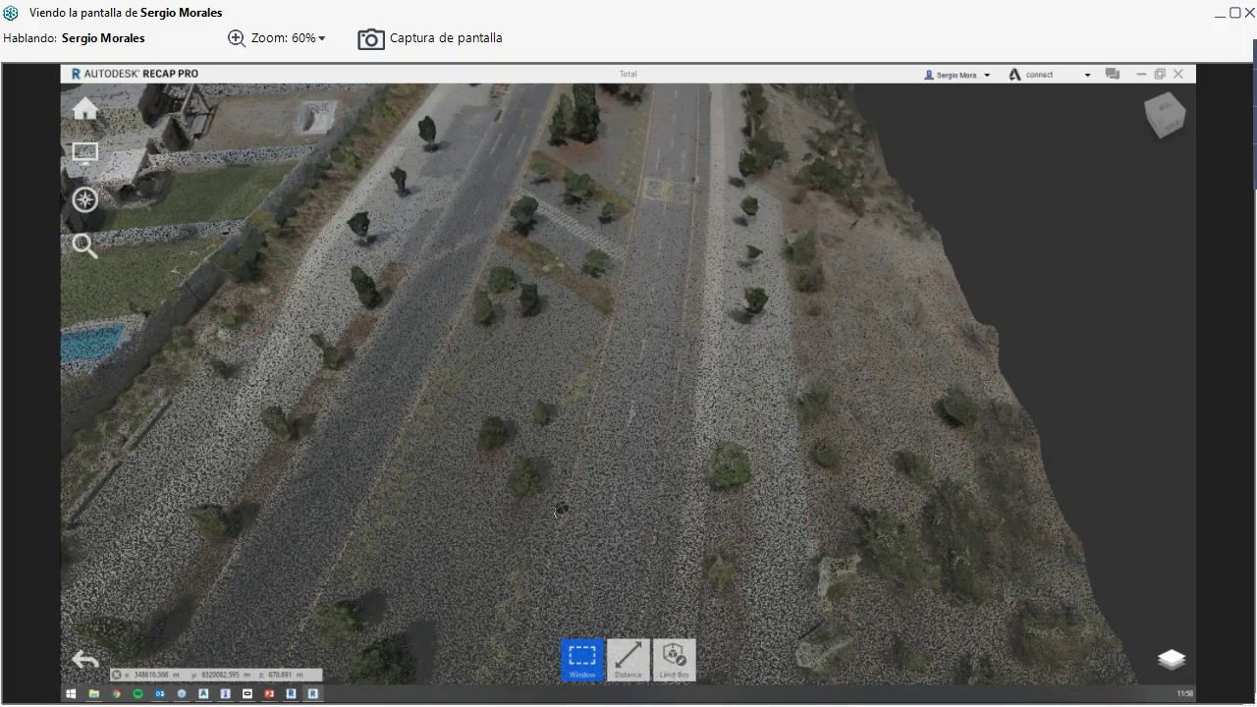
Step: Measure the distance across the planted median between the two carriageways, view it from the side, and leave the Distance tool
scroll(558, 511, "down", 3)
mouse_move(629, 658)
left_click(629, 562)
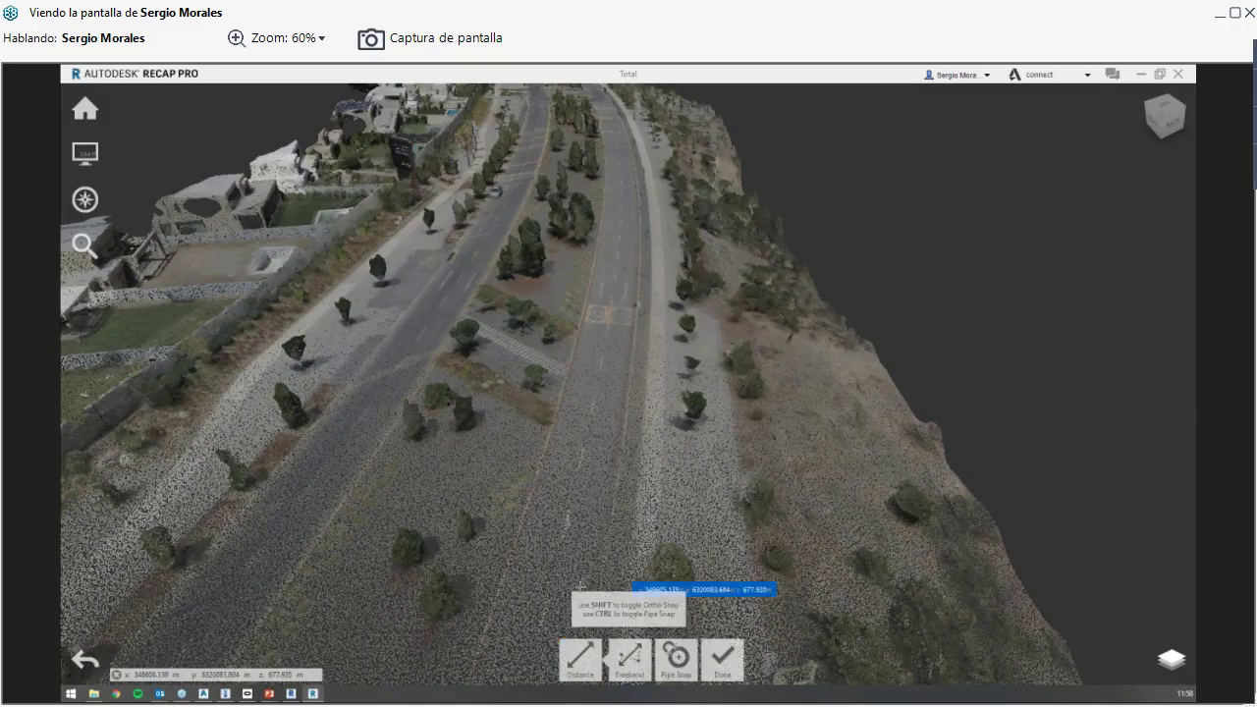
left_click(358, 478)
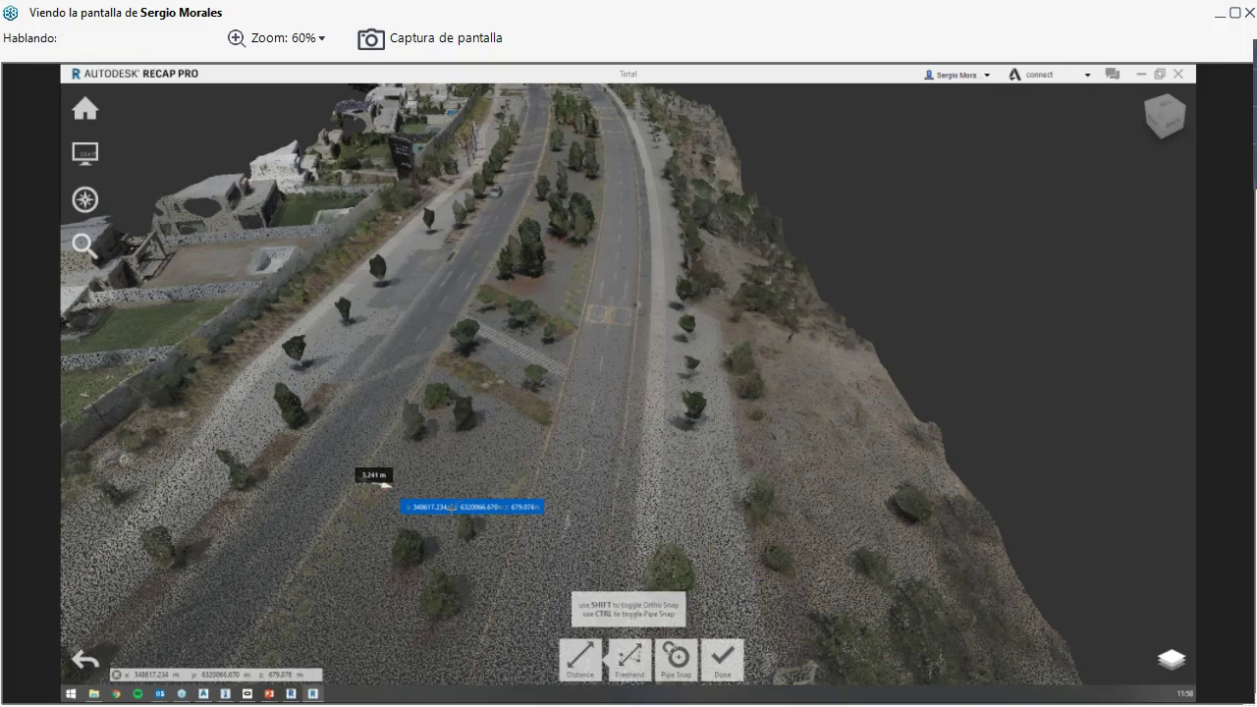
left_click(518, 512)
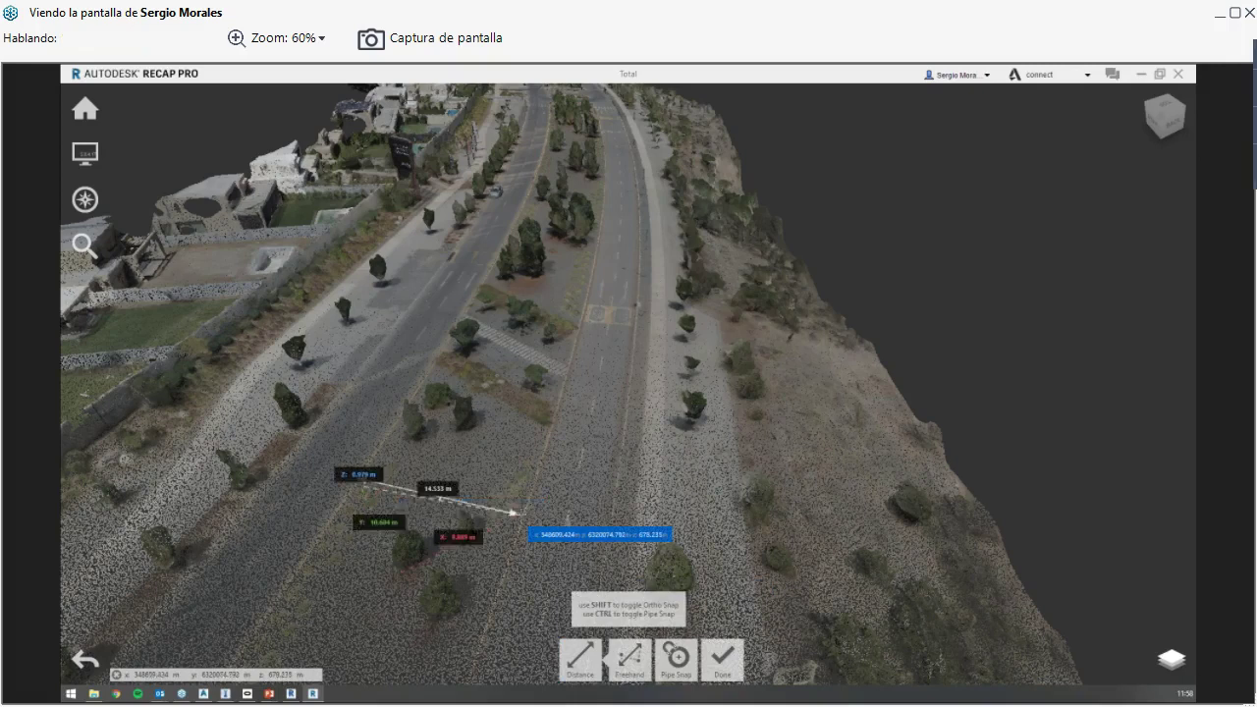
left_click(521, 512)
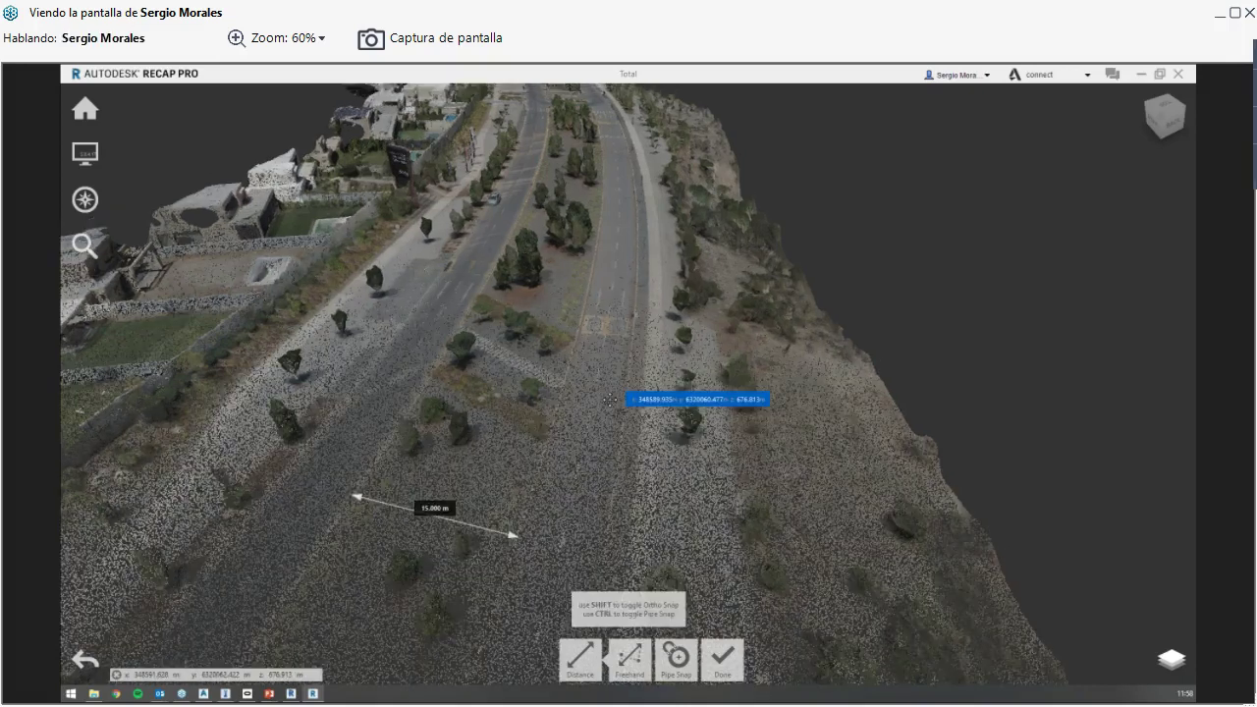
left_click_drag(610, 400, 515, 391)
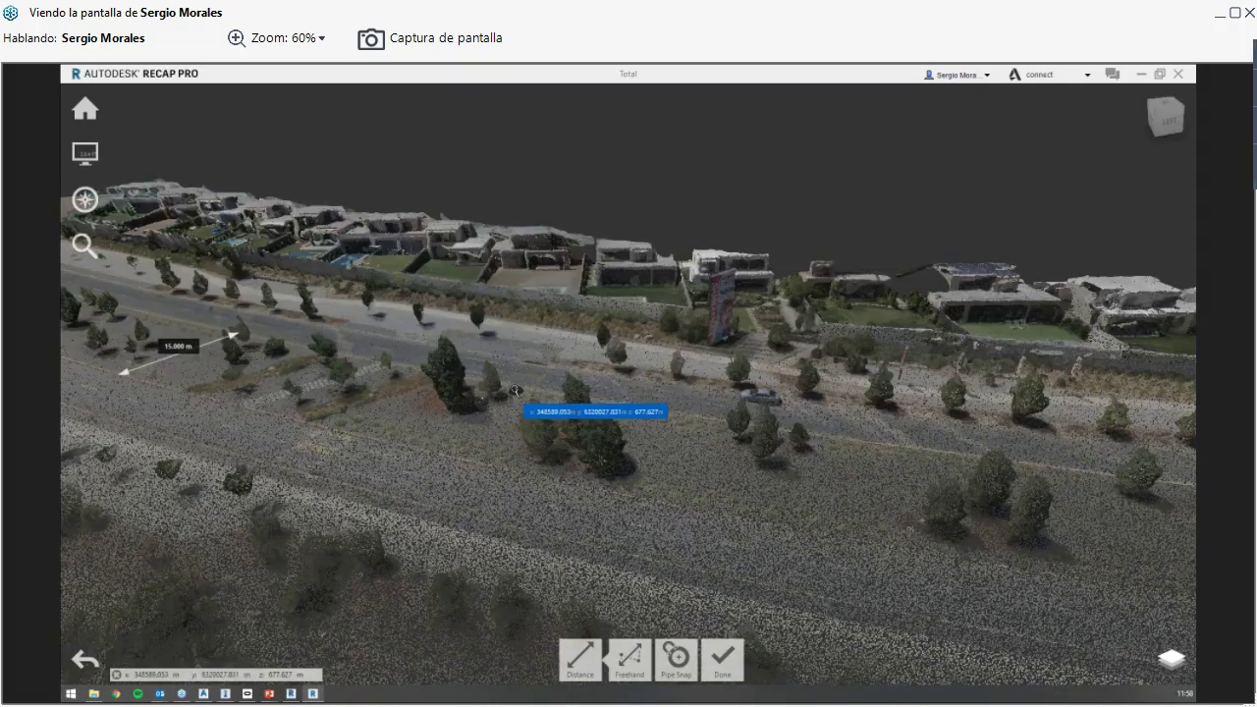
key("Escape")
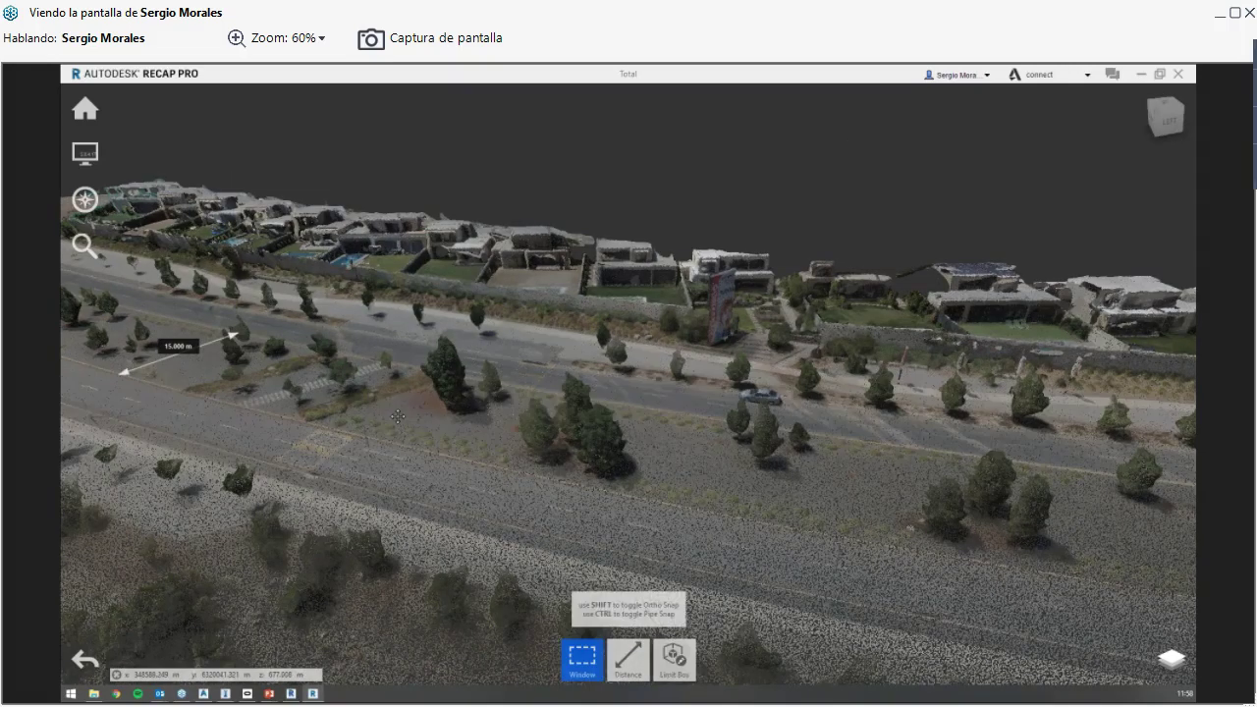
Step: Examine the Total point cloud from low and raised angles, including the road's end, the vegetated slope, the parked vehicles and the houses
left_click_drag(405, 418, 582, 411)
left_click_drag(582, 410, 543, 480)
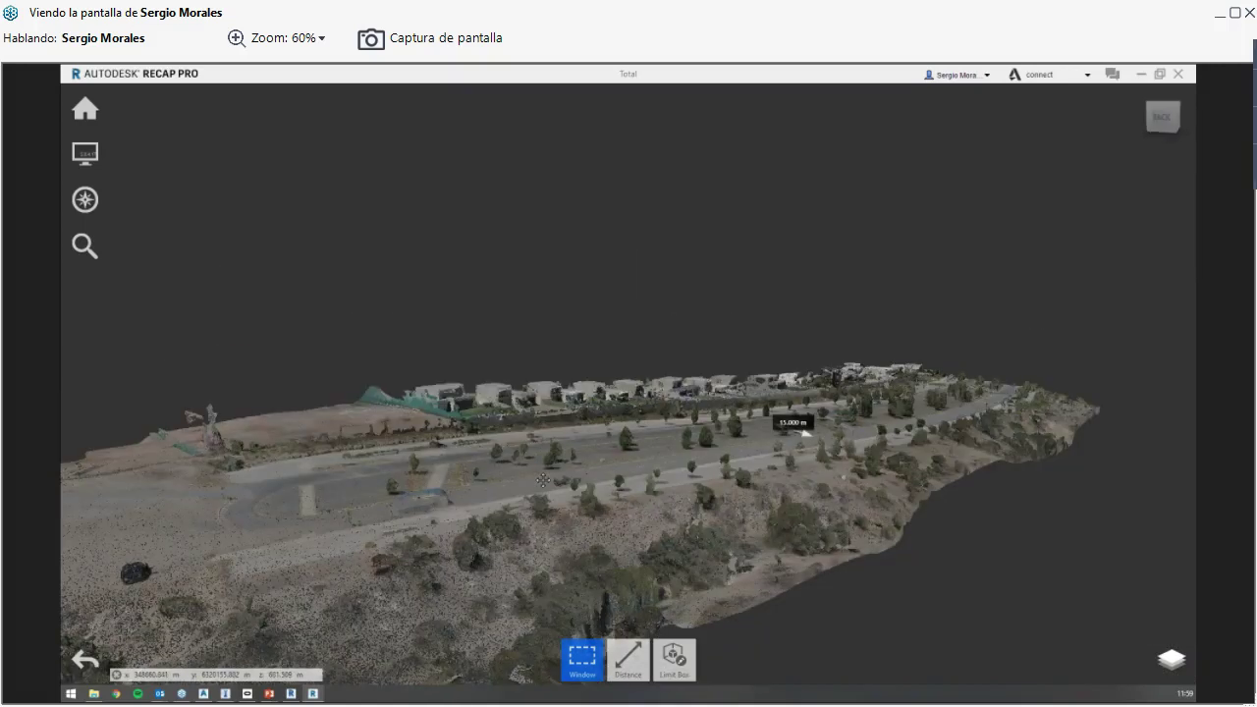
scroll(685, 455, "up", 2)
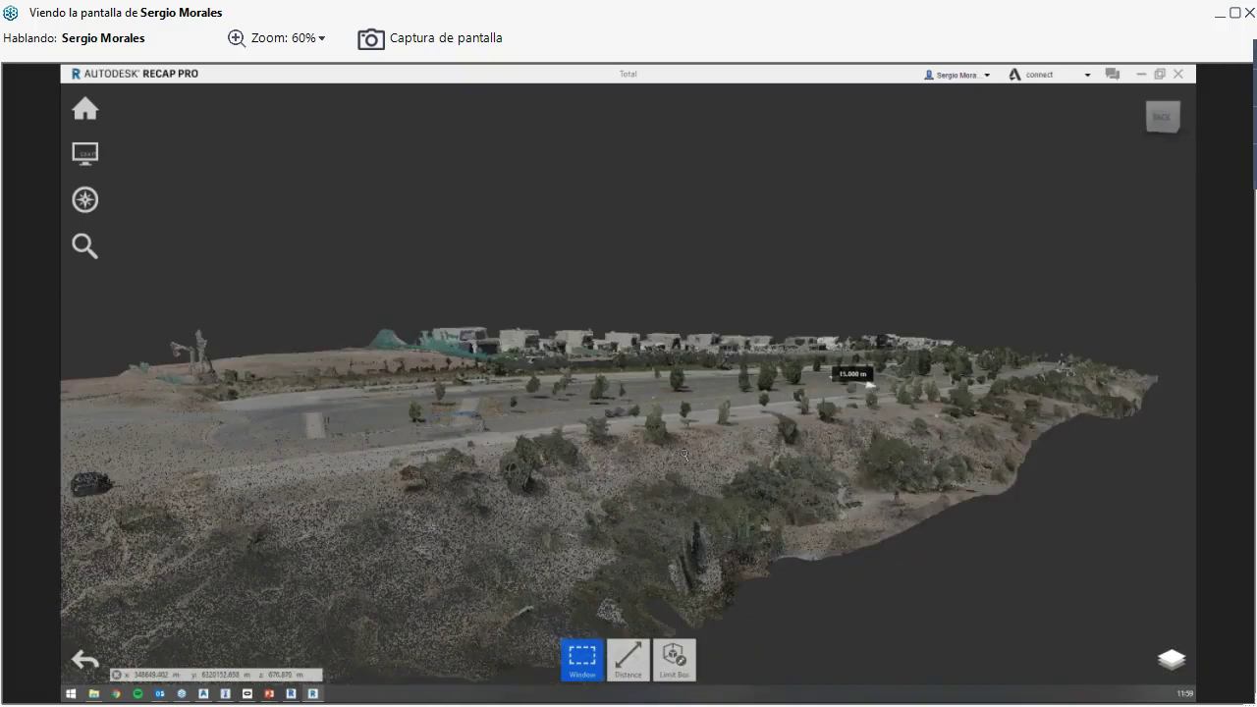
scroll(685, 455, "up", 1)
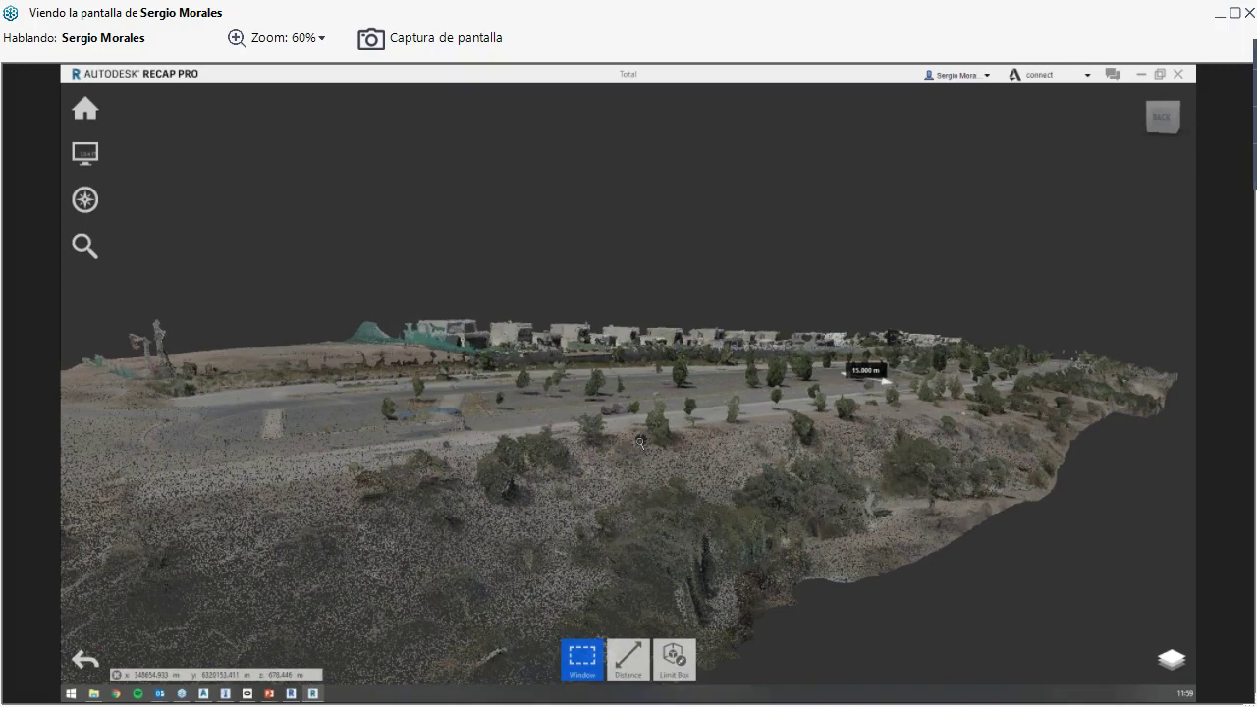
left_click_drag(641, 443, 545, 461)
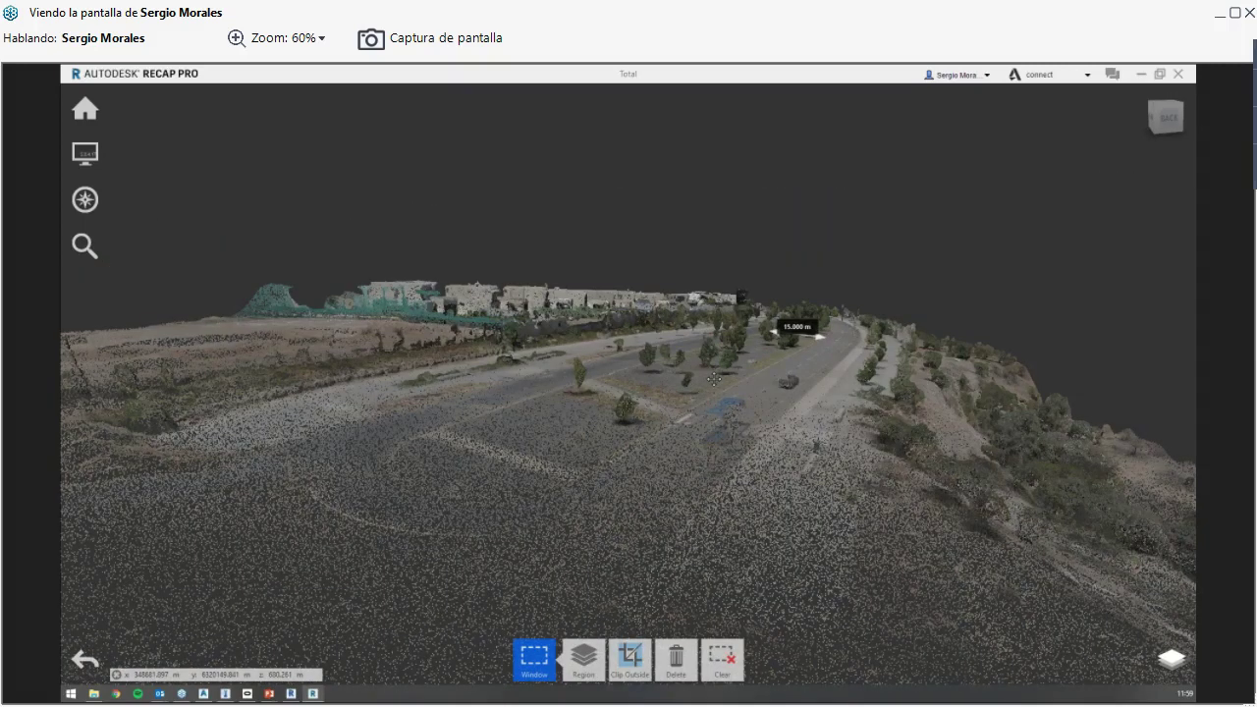
left_click_drag(714, 379, 437, 456)
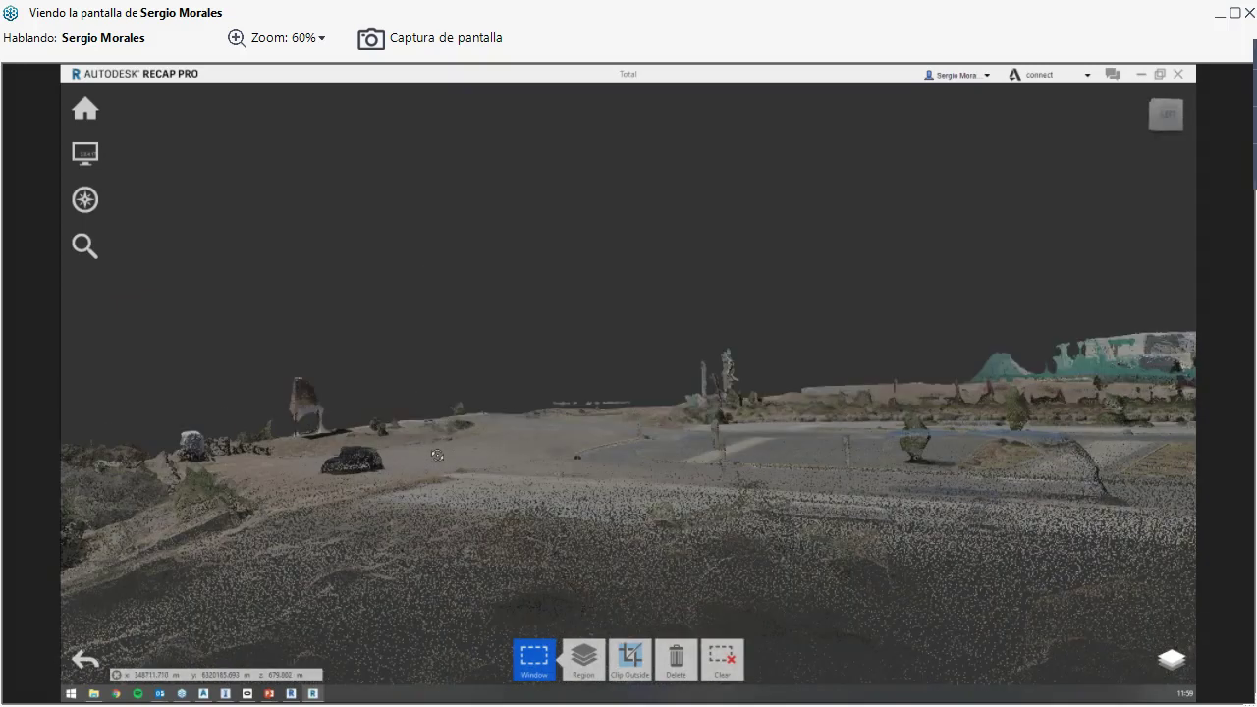
left_click_drag(437, 455, 472, 377)
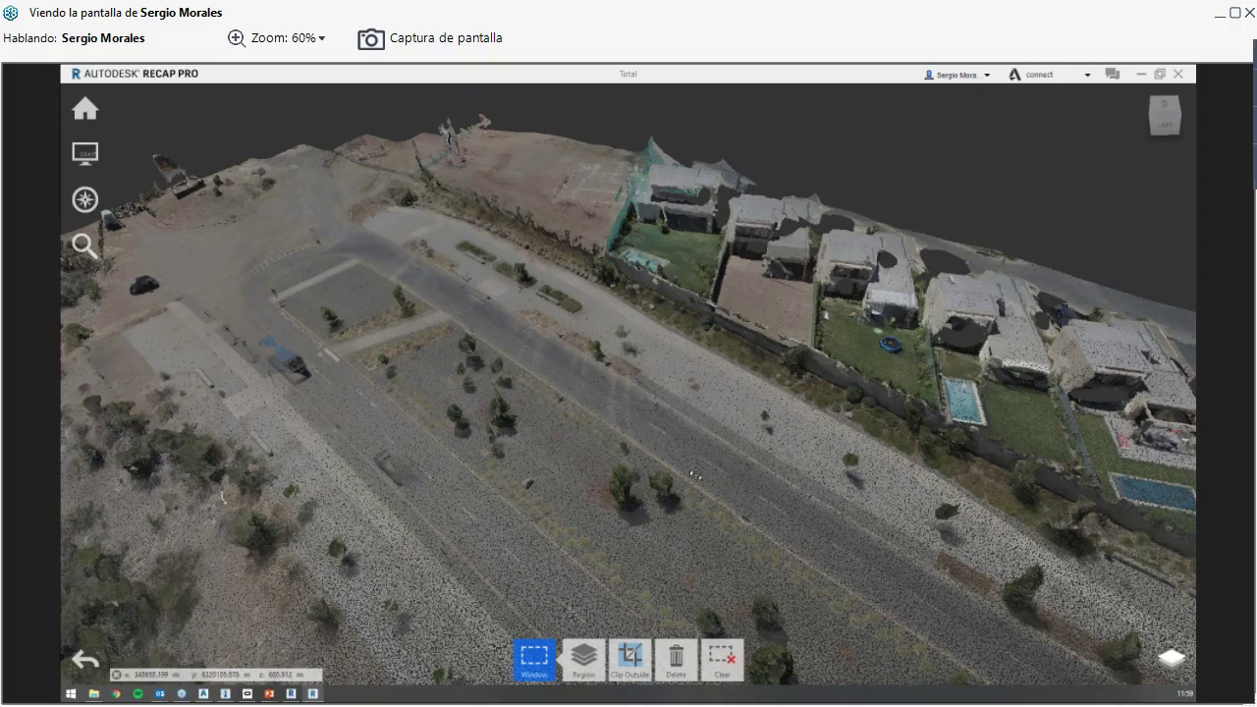
left_click_drag(694, 476, 698, 396)
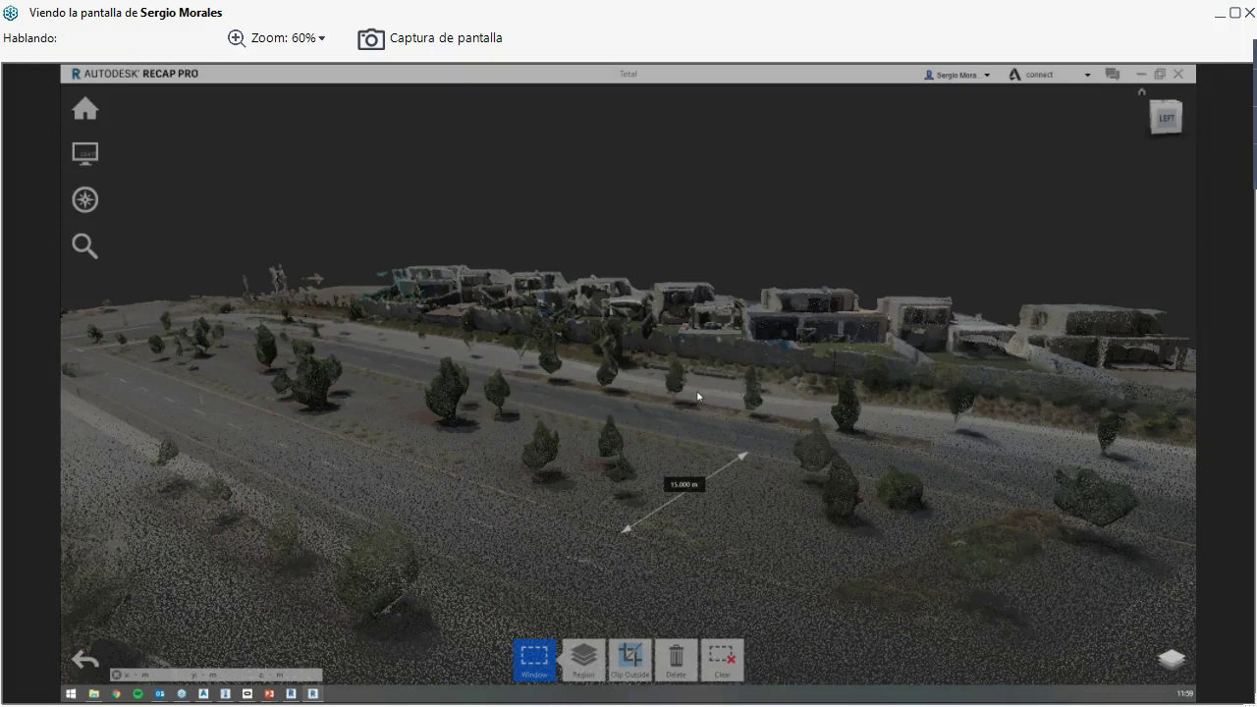
Step: Switch to InfraWorks and start the Model Builder
key("alt+Tab")
key("alt+Tab")
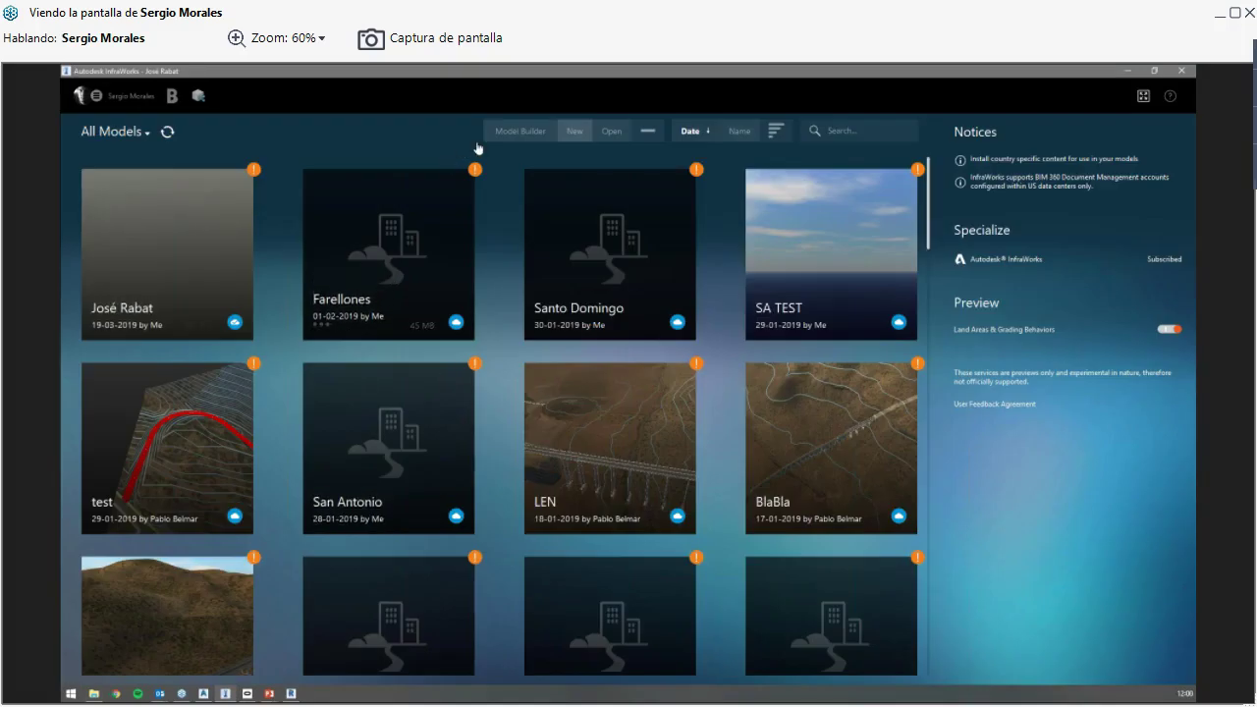
left_click(516, 132)
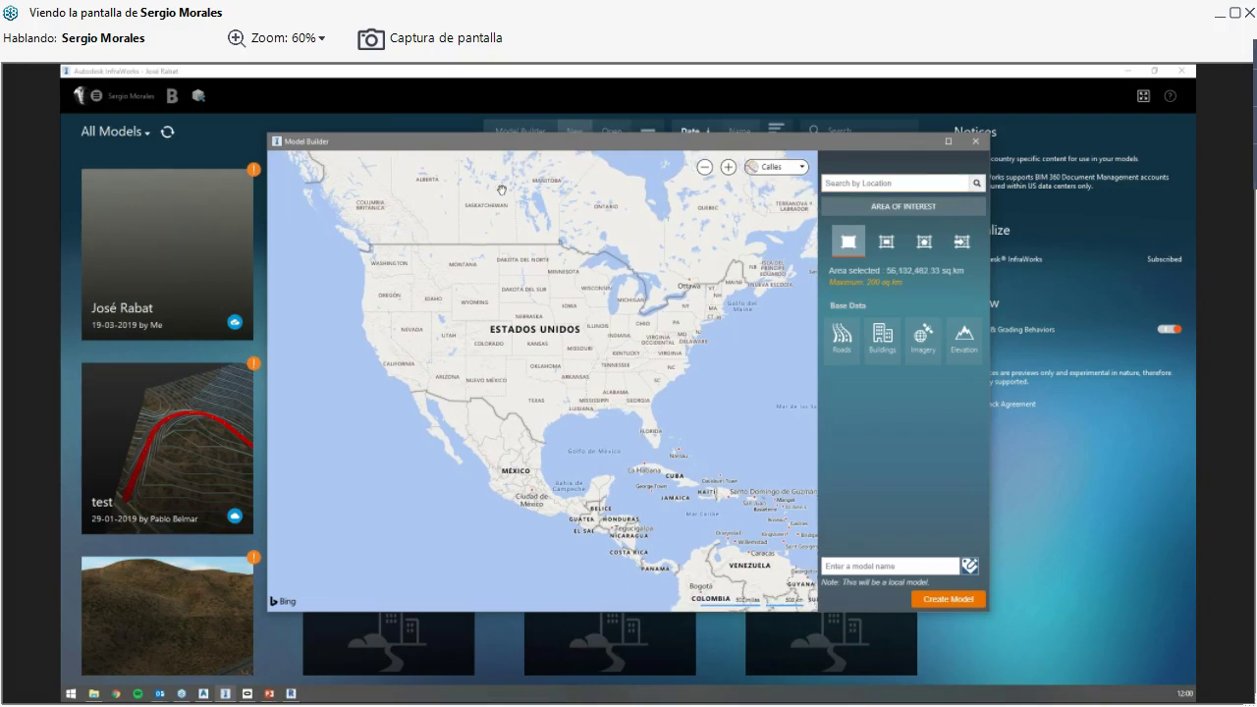
Step: Locate Avenida José Rabat north of Santiago on the Model Builder street map, and close the builder without creating a model
left_click_drag(648, 442, 464, 351)
scroll(468, 350, "up", 1)
scroll(467, 350, "up", 4)
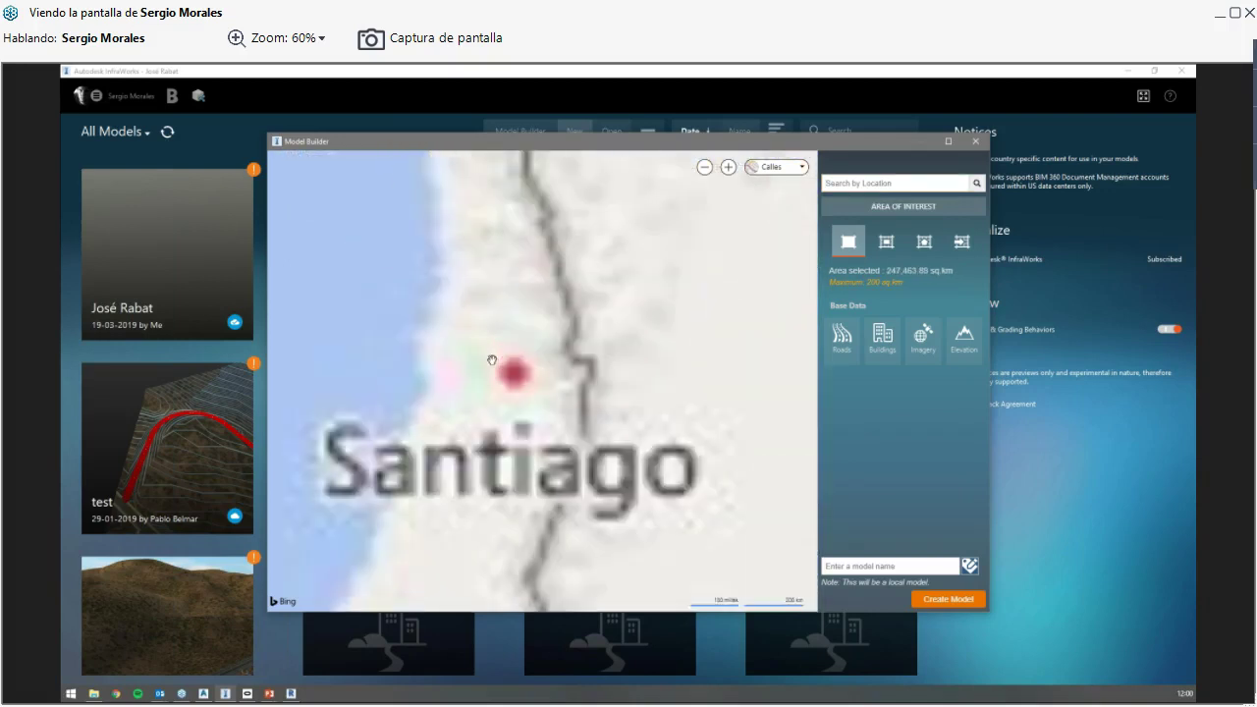
scroll(552, 356, "up", 2)
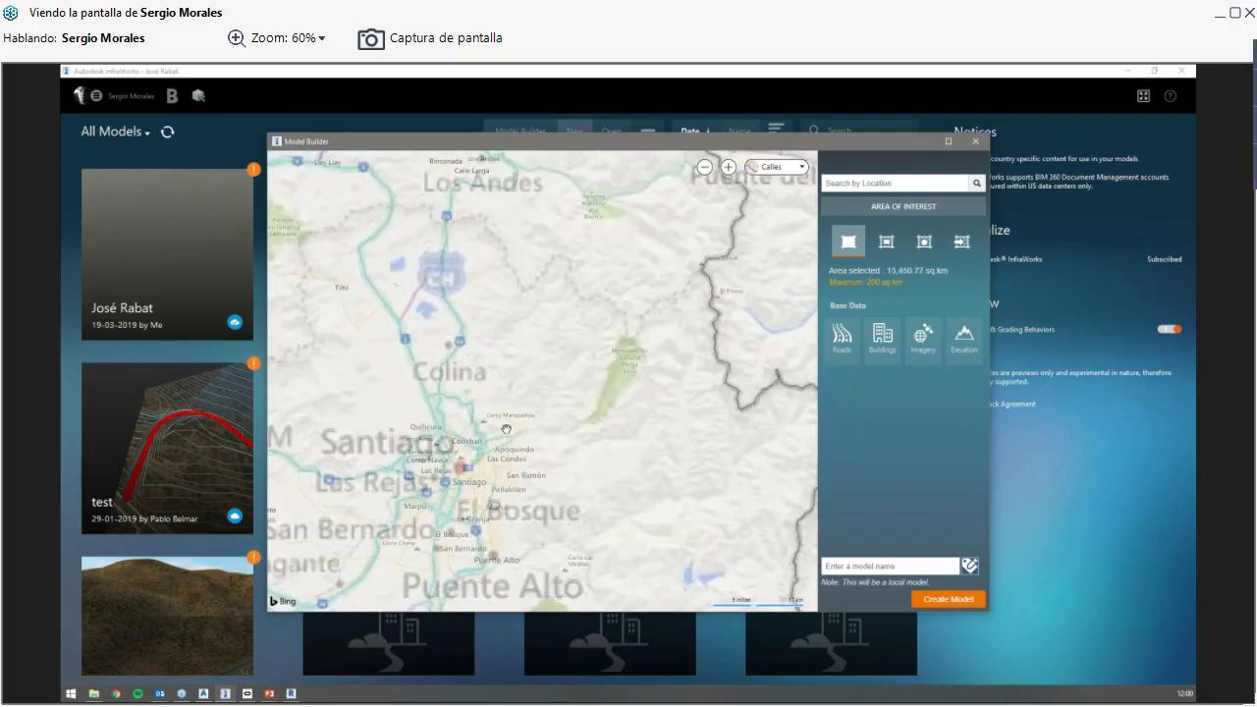
scroll(508, 429, "up", 1)
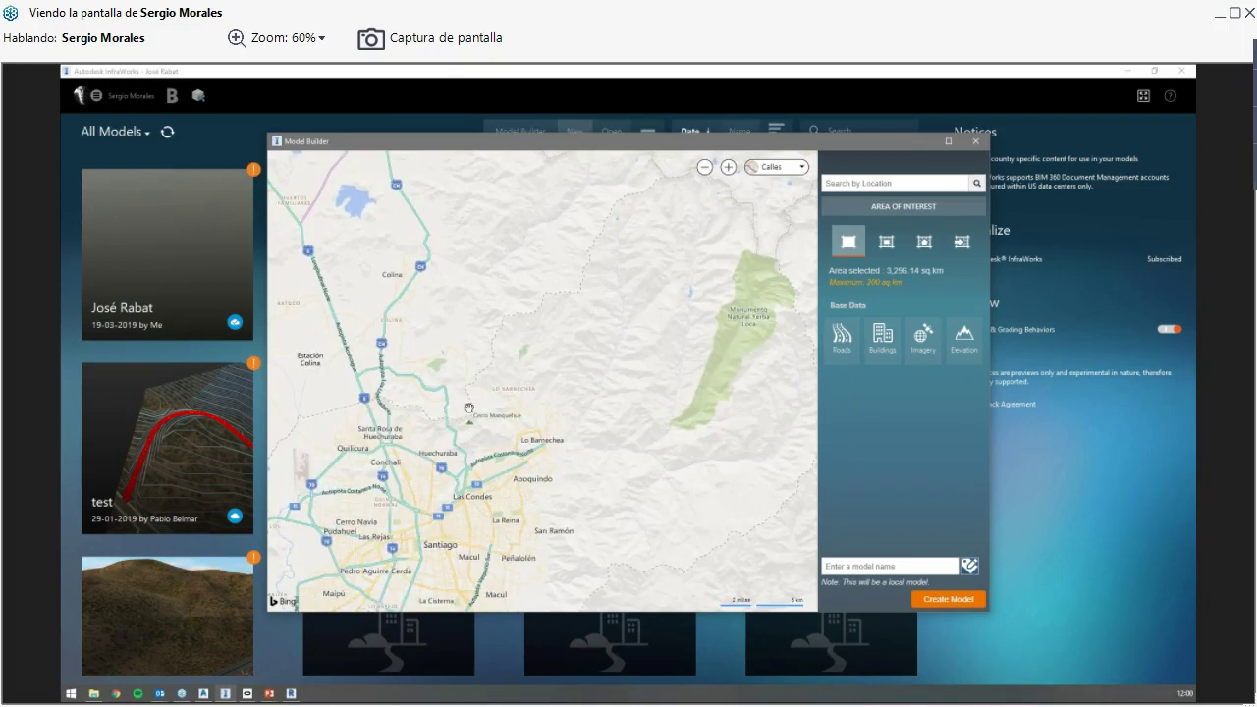
scroll(464, 414, "up", 1)
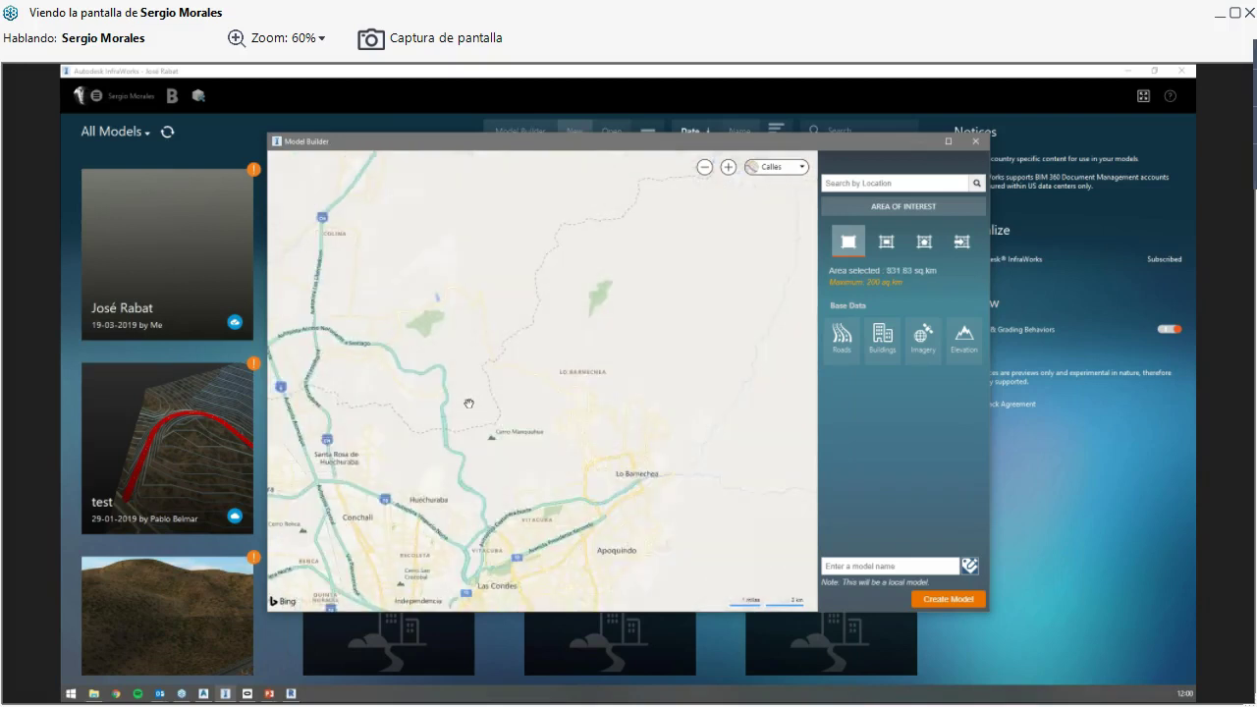
scroll(470, 403, "up", 1)
left_click_drag(527, 281, 504, 518)
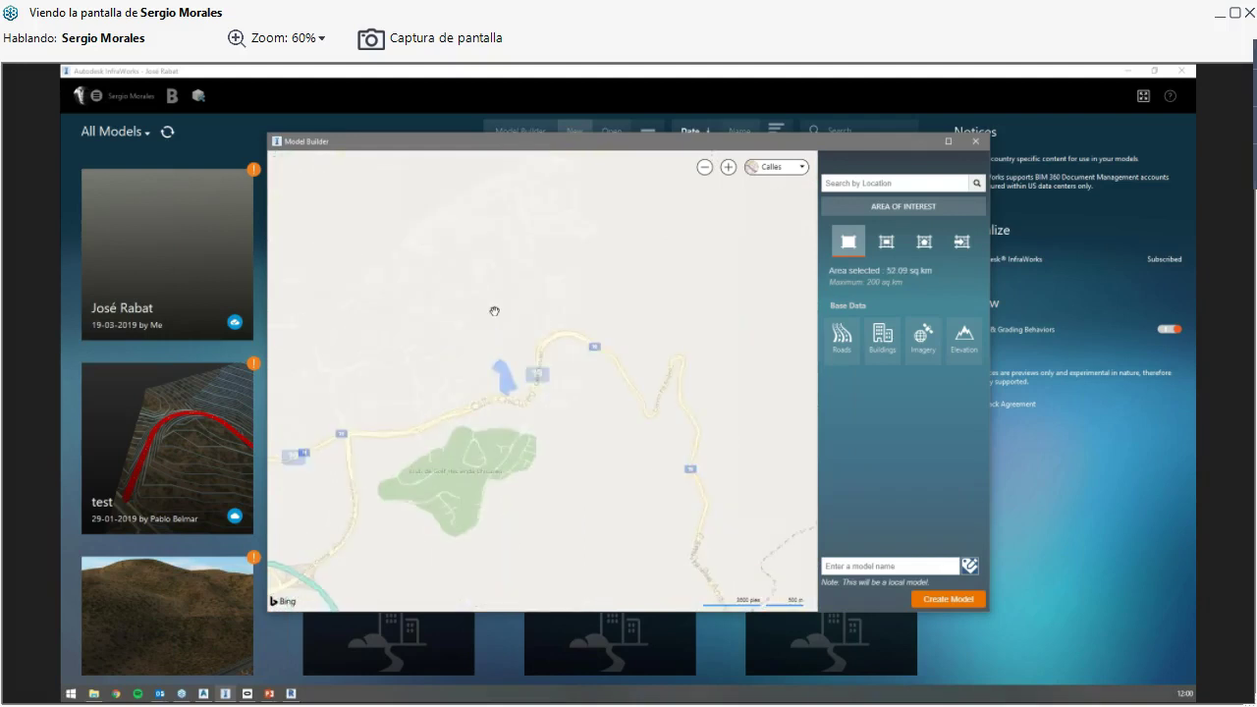
scroll(502, 320, "up", 1)
scroll(489, 376, "up", 1)
scroll(486, 334, "up", 3)
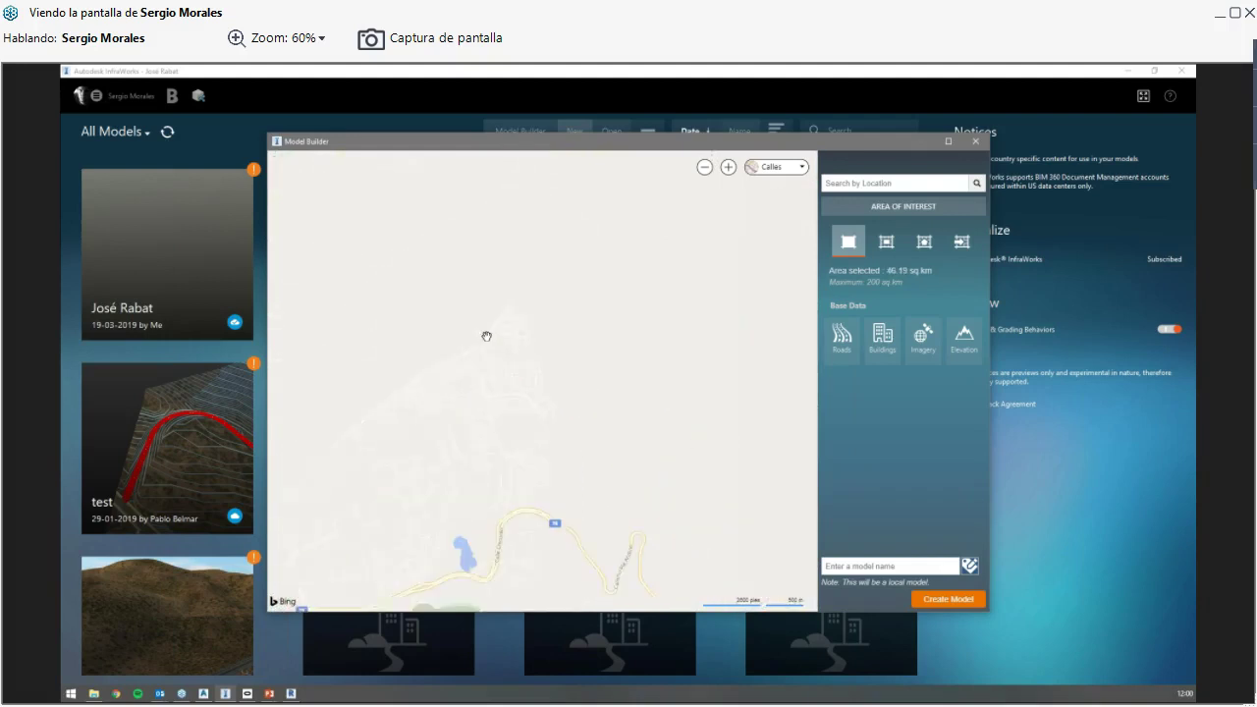
scroll(485, 342, "up", 1)
scroll(482, 349, "down", 2)
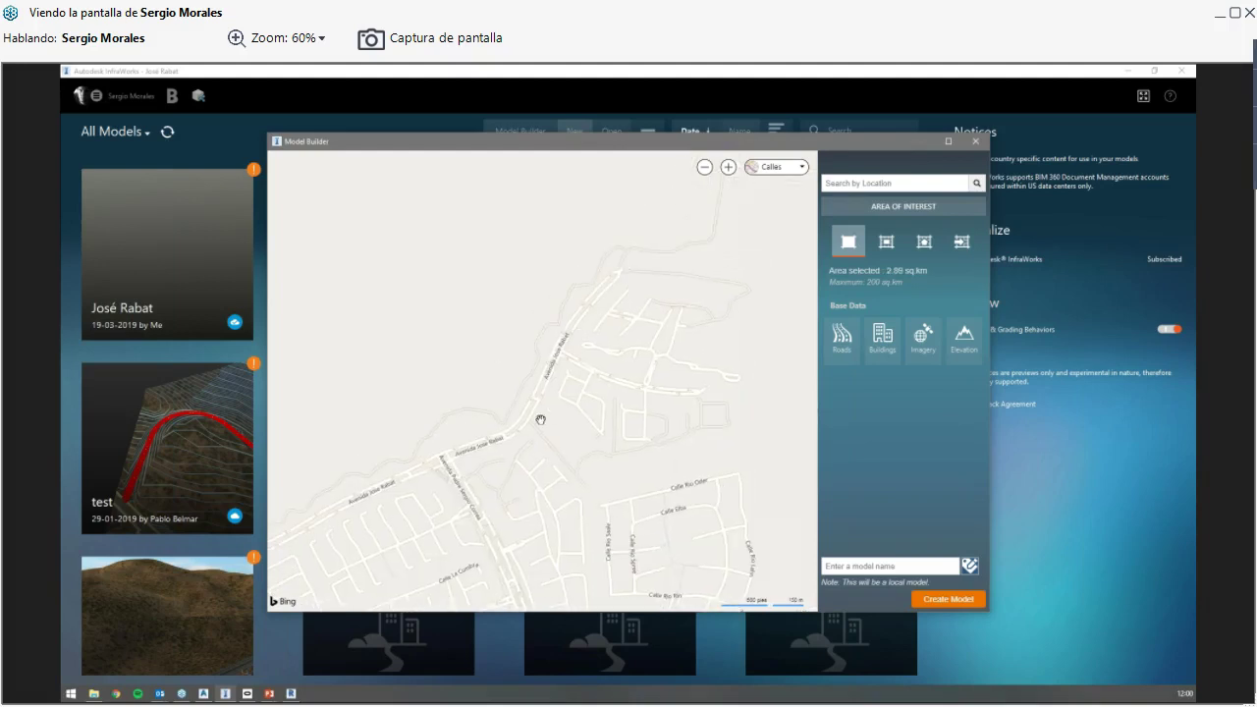
left_click_drag(440, 318, 471, 320)
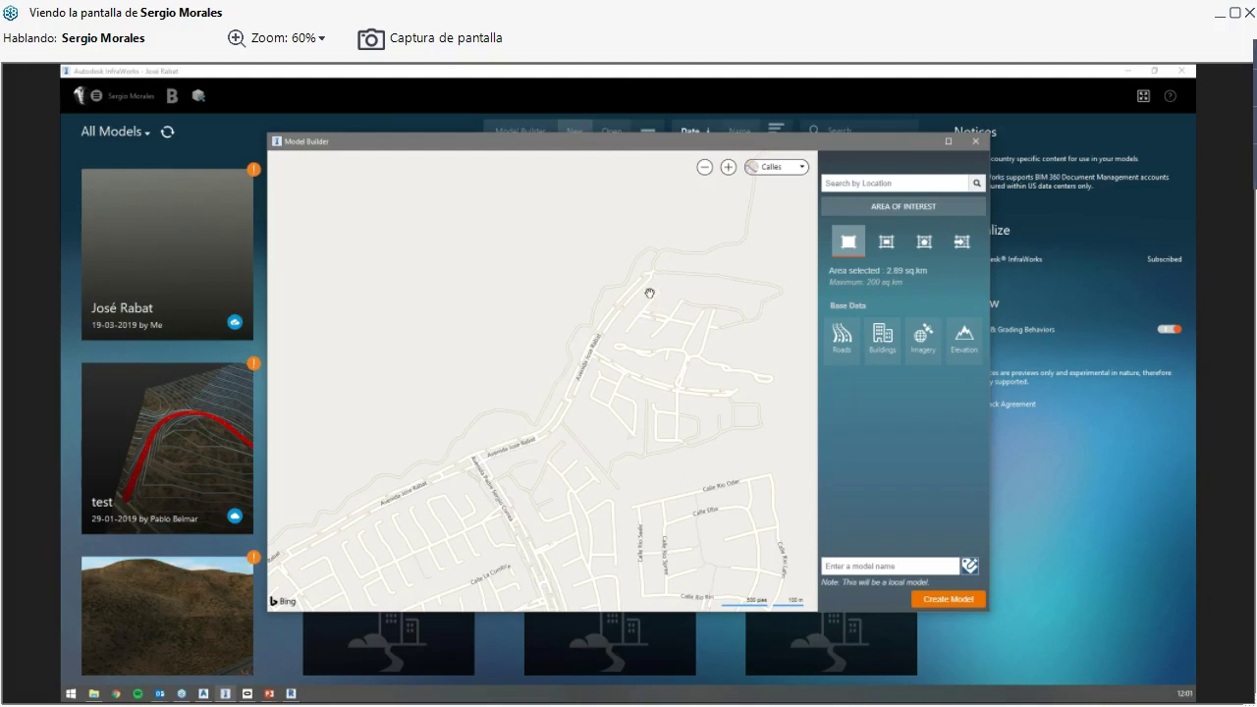
left_click(974, 147)
left_click(209, 246)
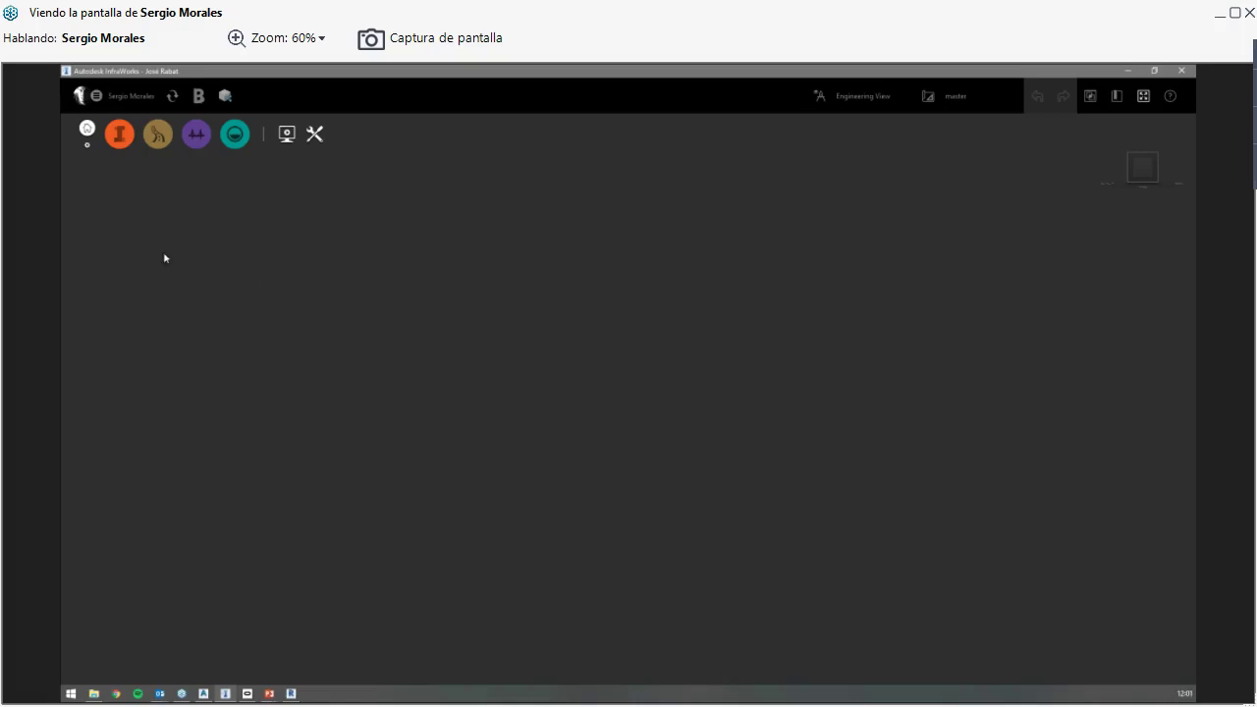
mouse_move(116, 137)
left_click(163, 135)
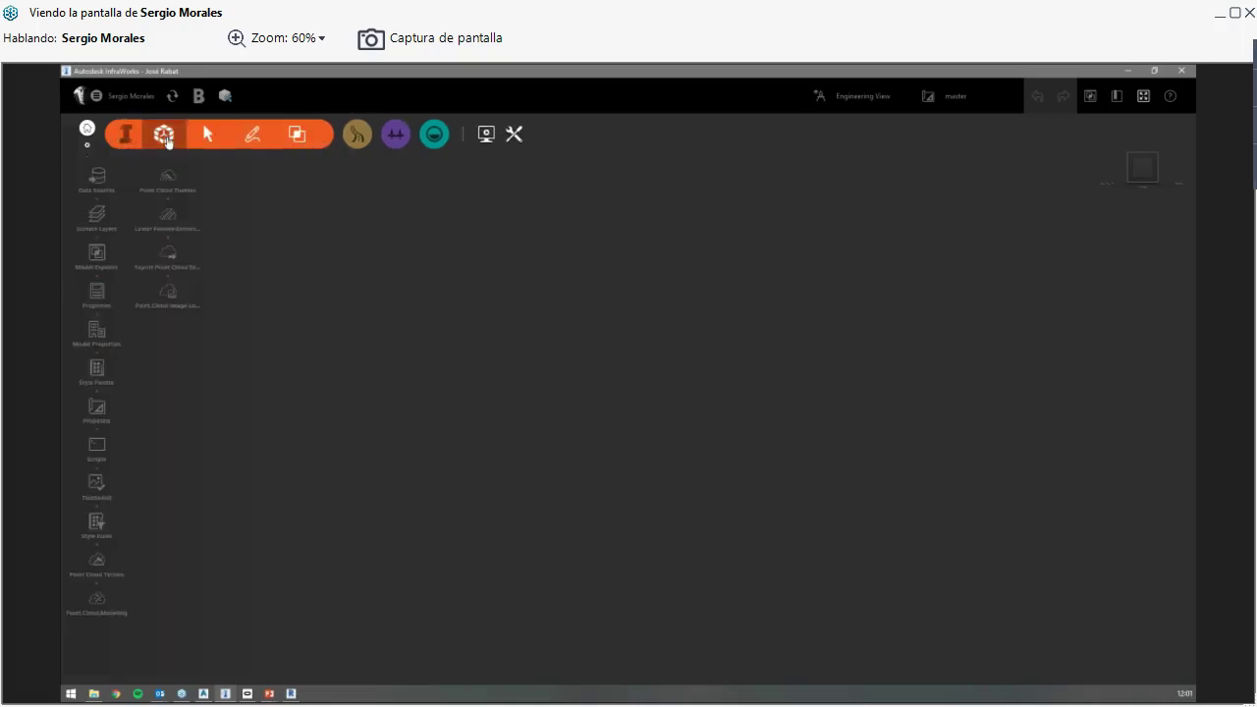
left_click(103, 177)
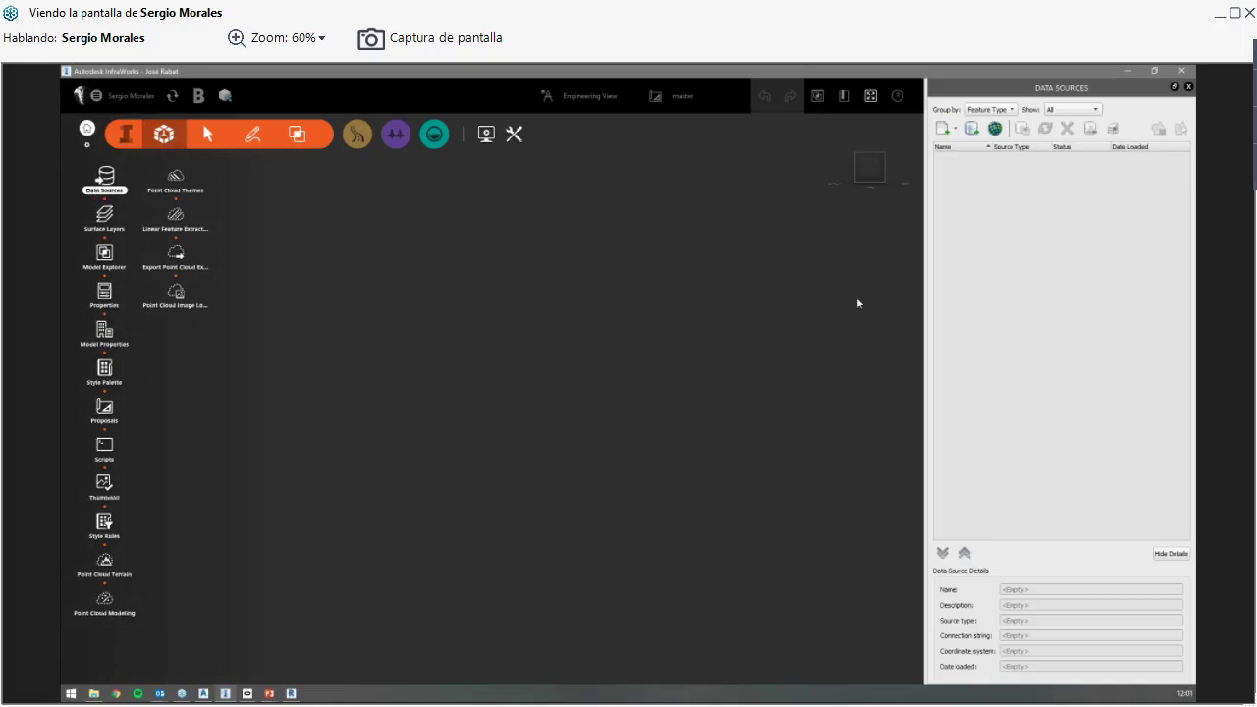
Step: Add the mesh_ortho image from the desktop's Chicureo folder as a raster data source
left_click(955, 128)
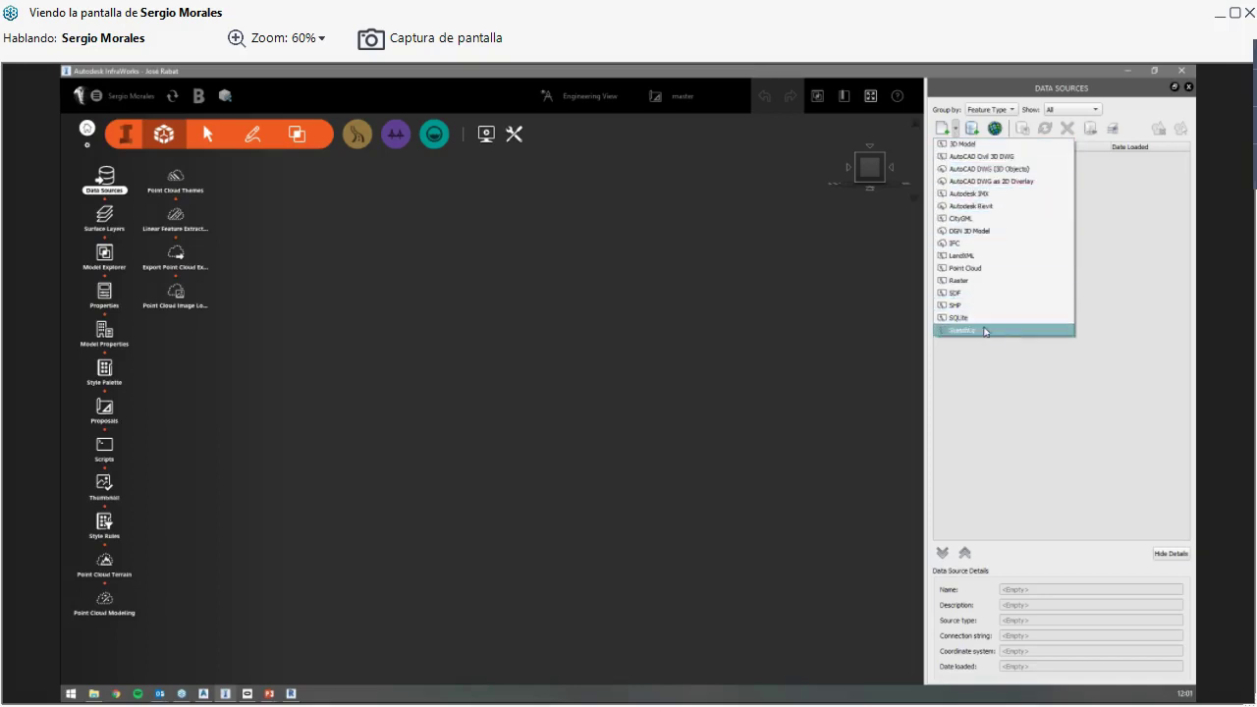
left_click(961, 282)
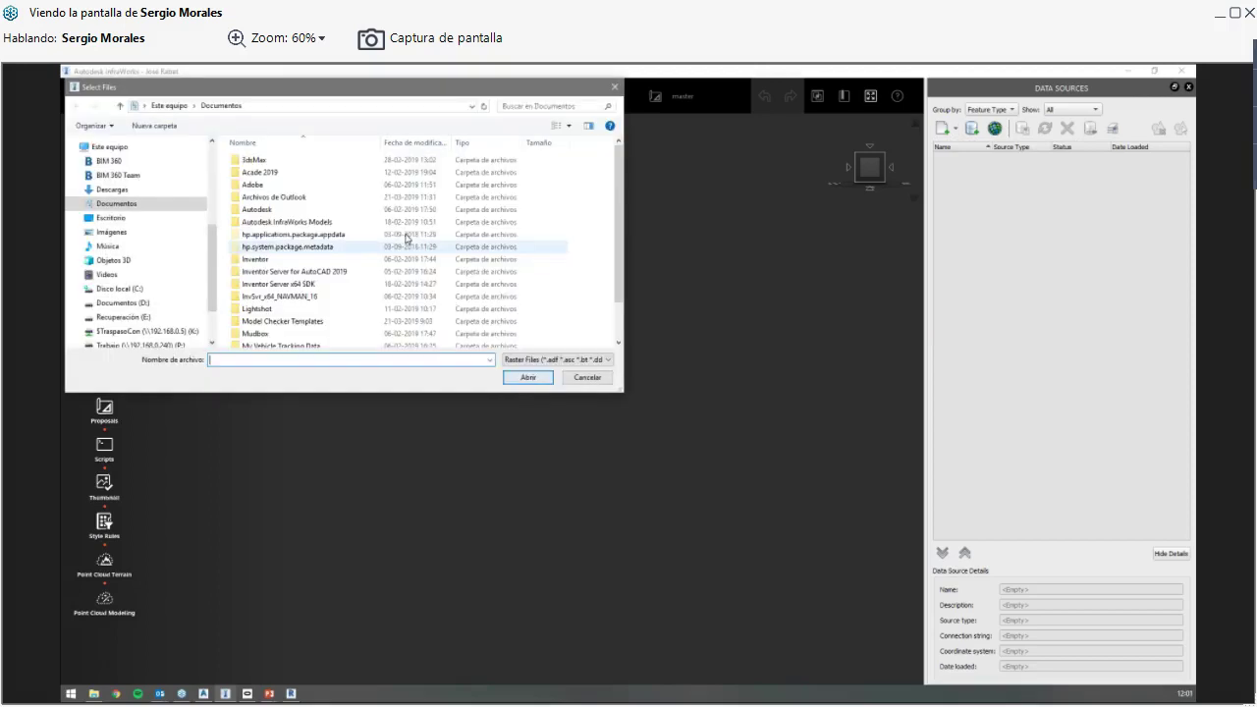
left_click(112, 220)
double_click(258, 162)
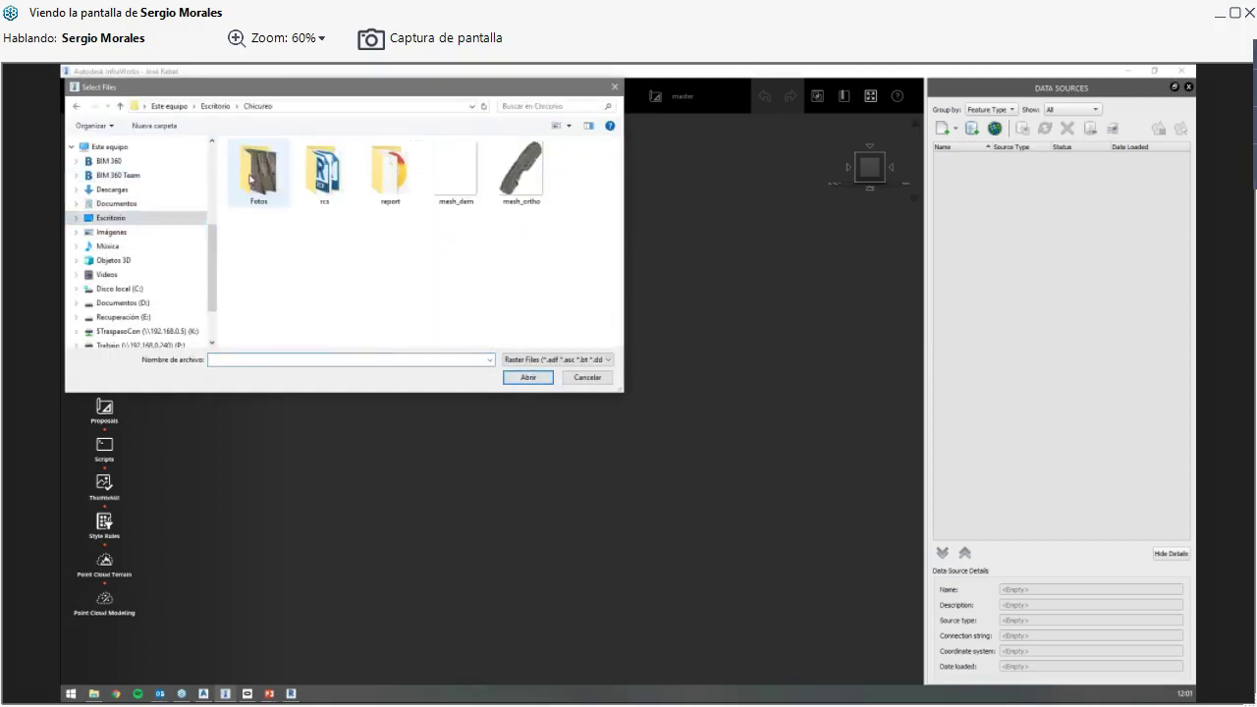
left_click(521, 175)
left_click(531, 381)
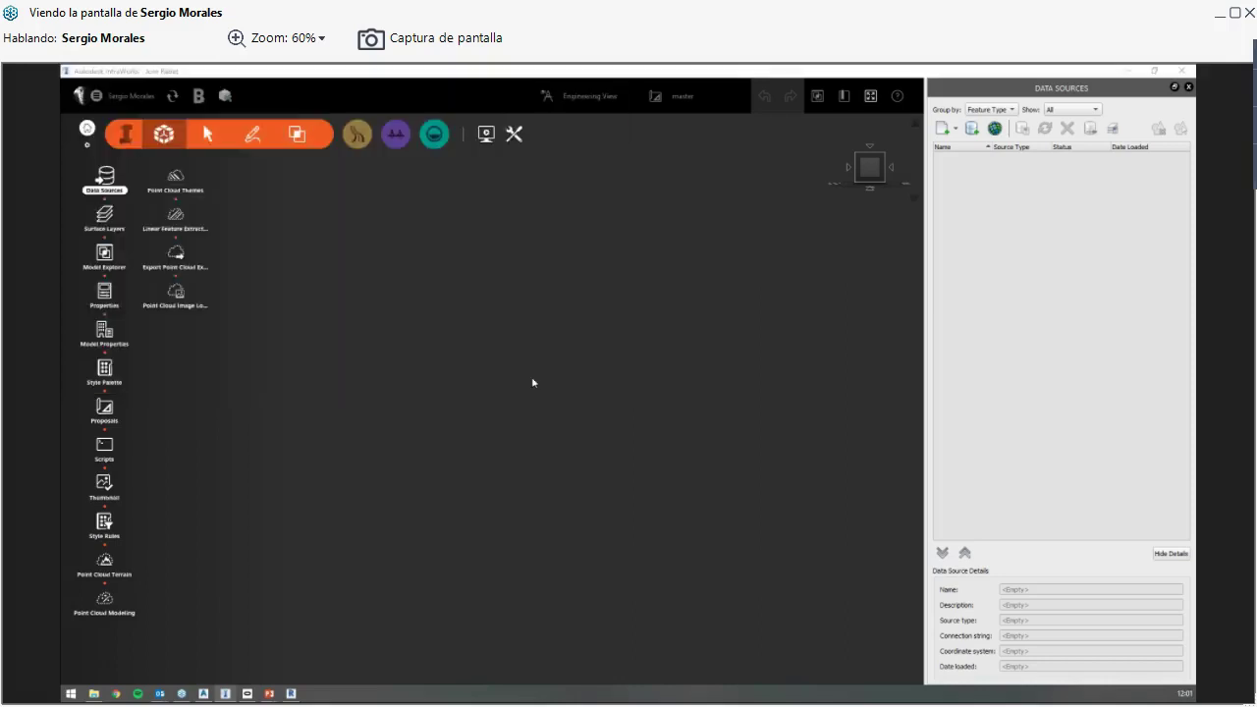
Step: Import the mesh_ortho raster as ground imagery by refreshing its configuration, and view the orthophoto in perspective
double_click(974, 171)
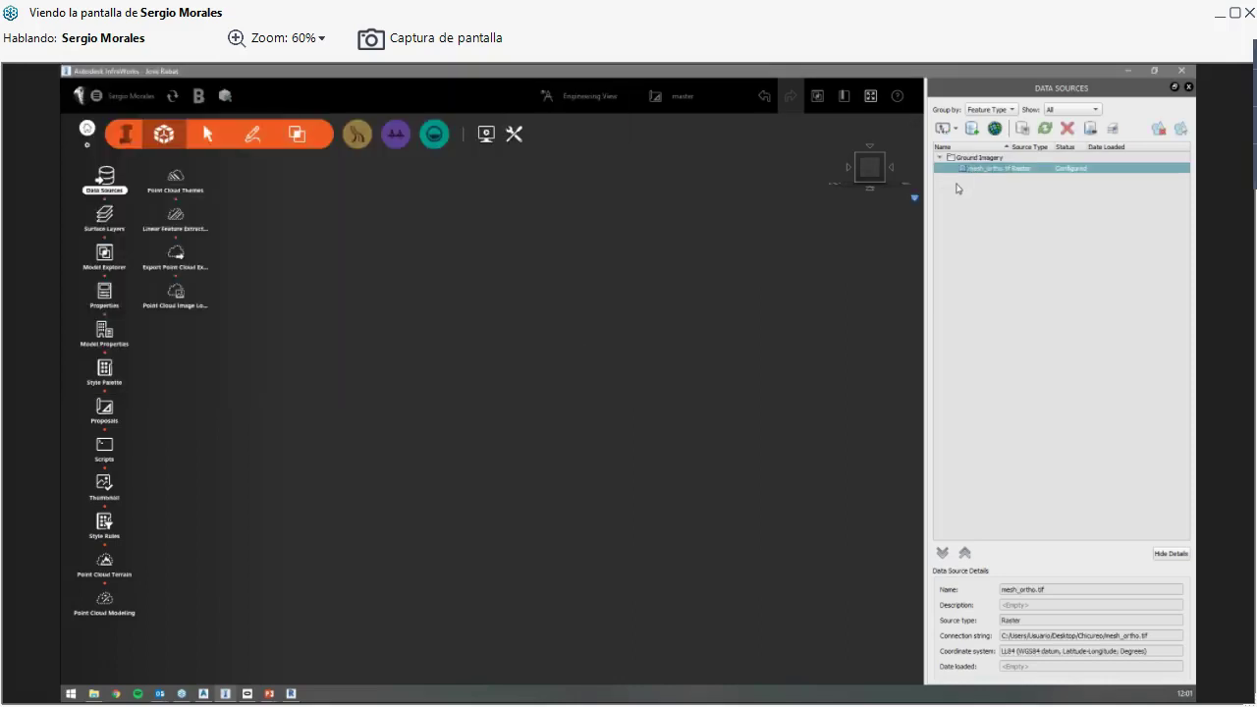
left_click(695, 608)
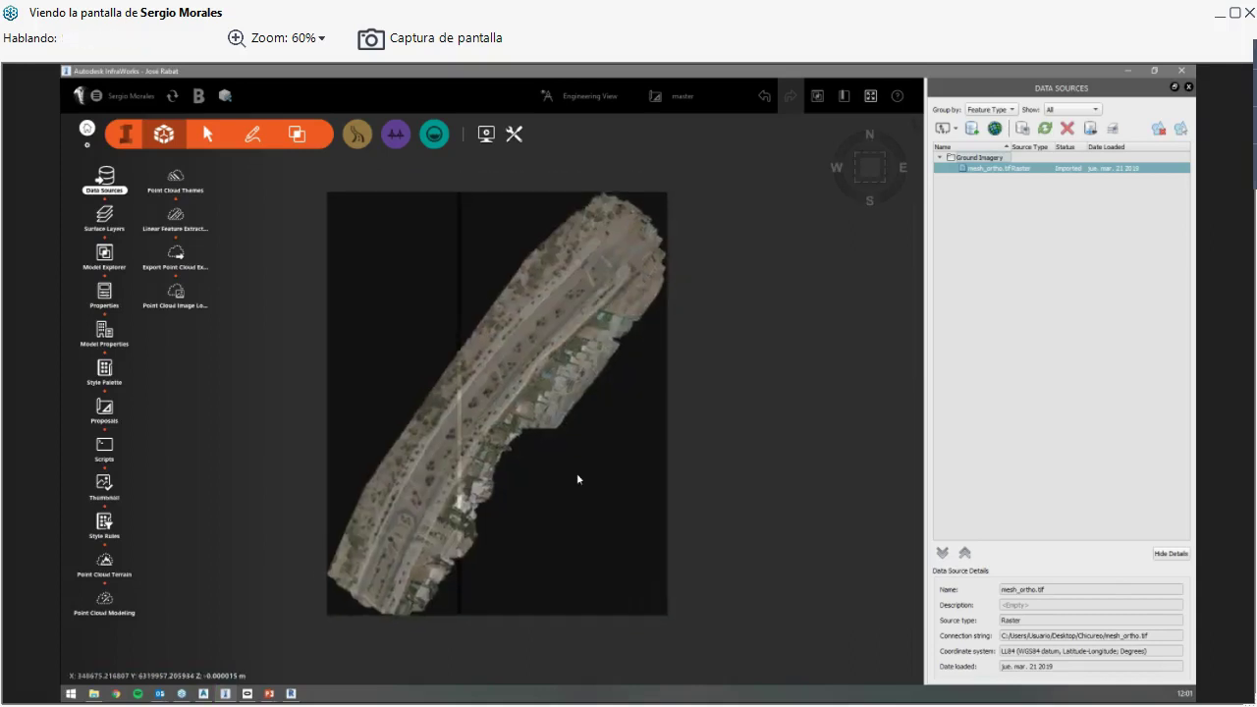
middle_click_drag(654, 570, 379, 339, "shift")
middle_click_drag(531, 410, 710, 375, "shift")
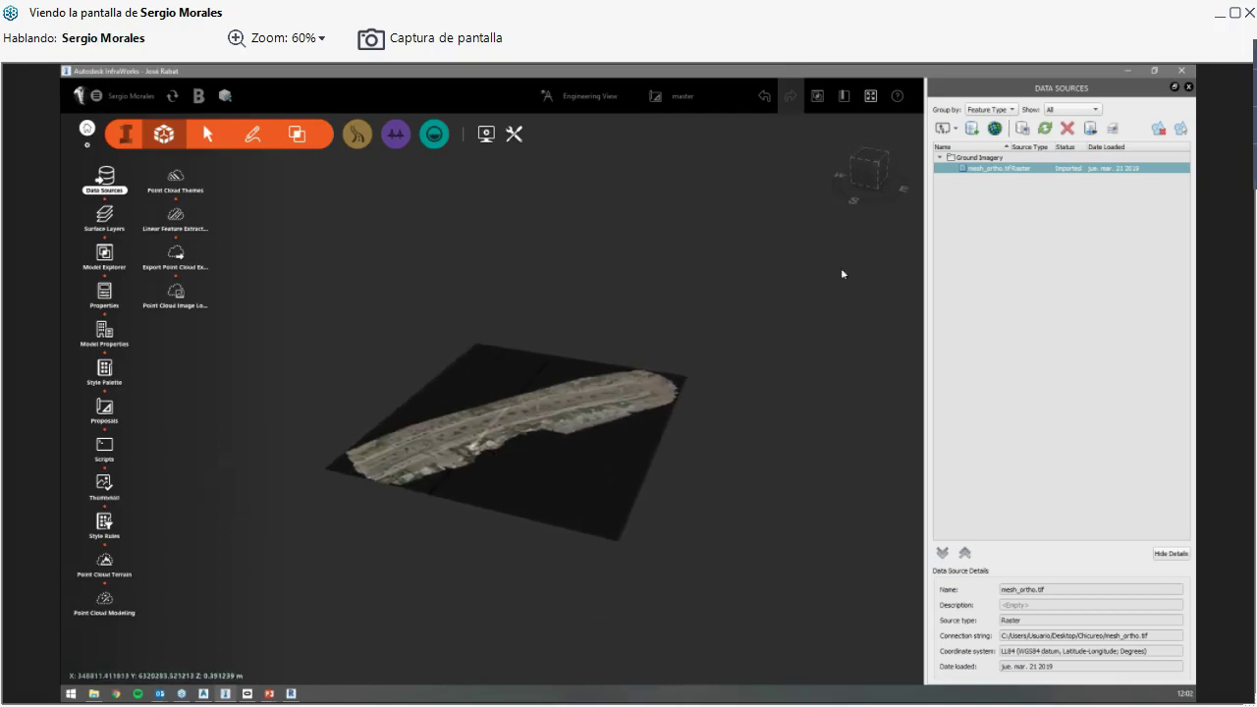
Step: Add the Total scan from the rcs folder's Total Support subfolder as a point cloud data source
left_click(956, 129)
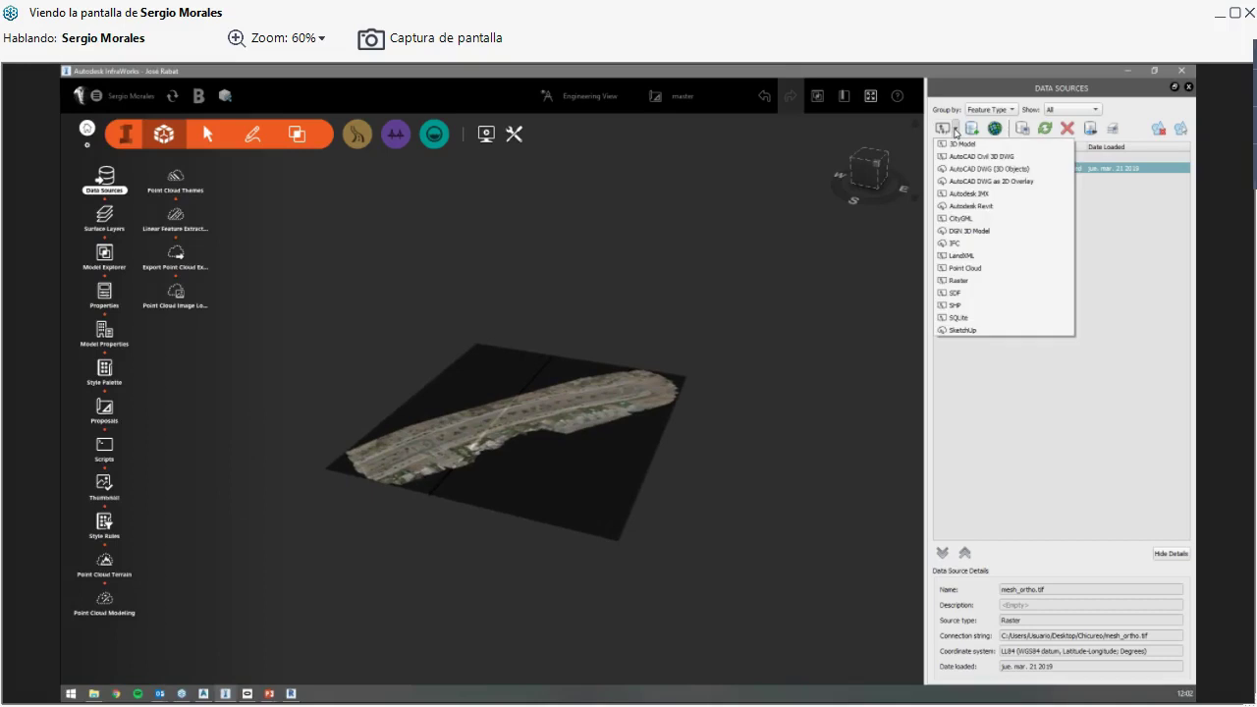
left_click(963, 269)
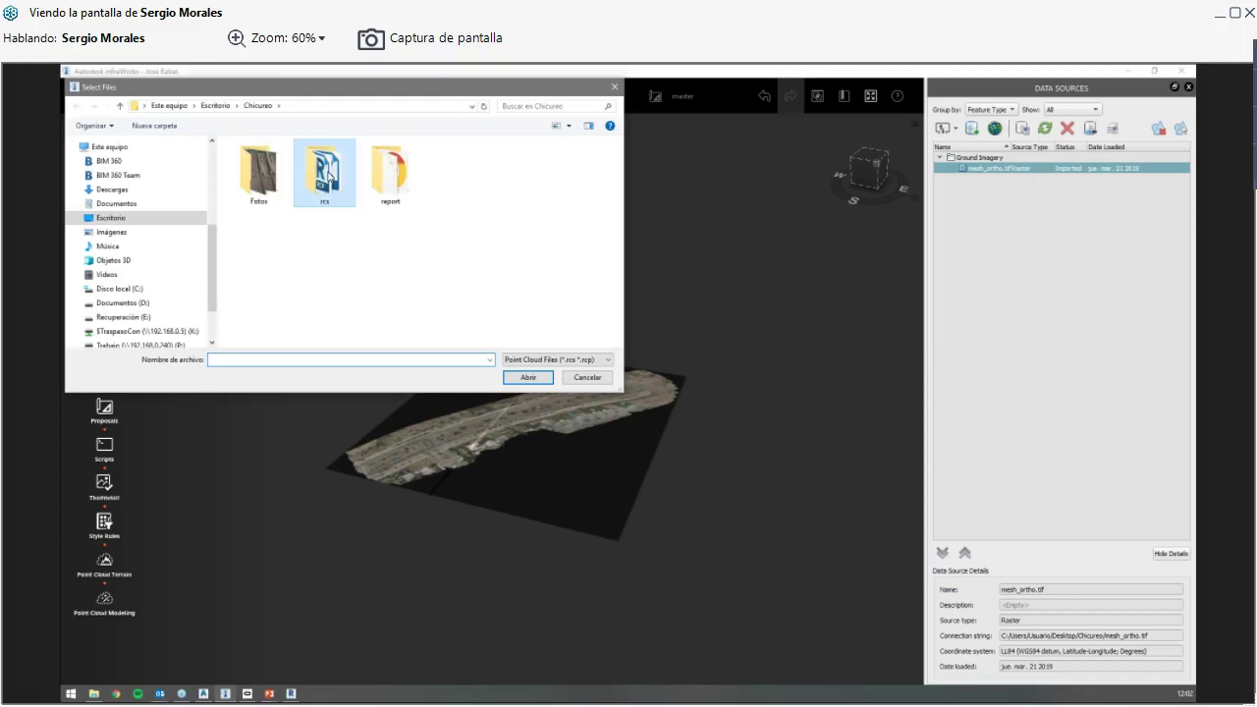
double_click(324, 172)
double_click(264, 172)
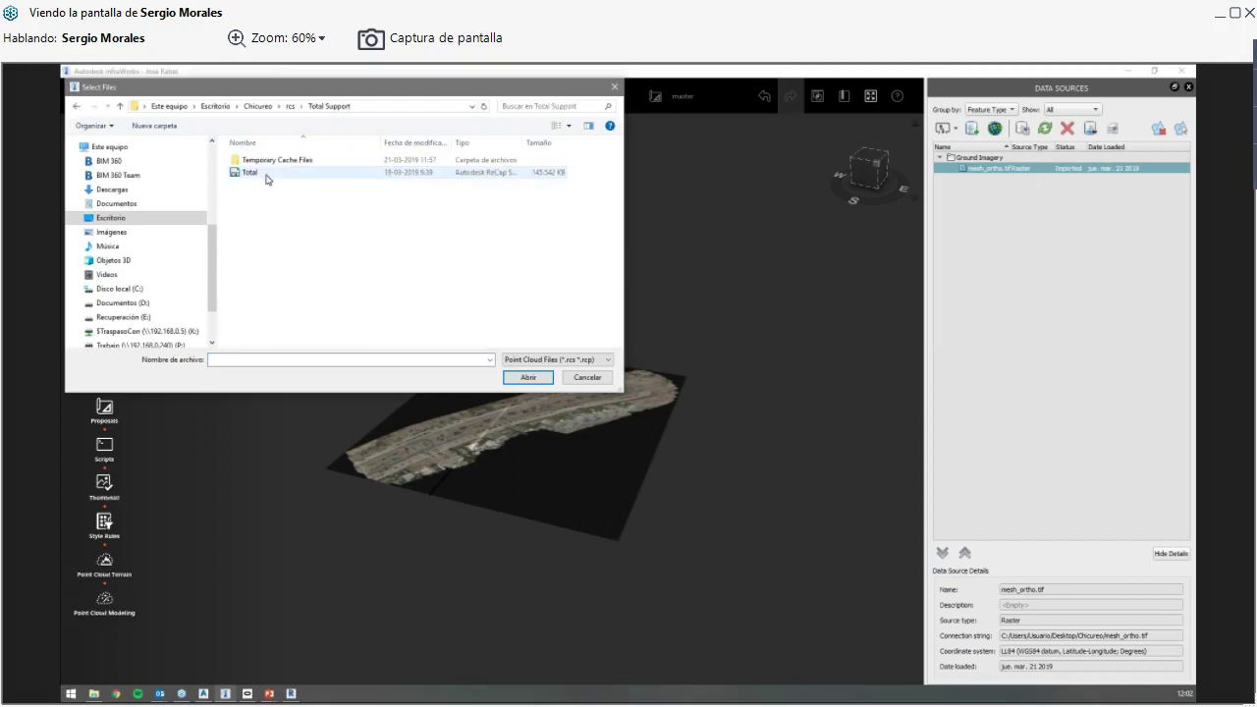
left_click(250, 172)
left_click(522, 379)
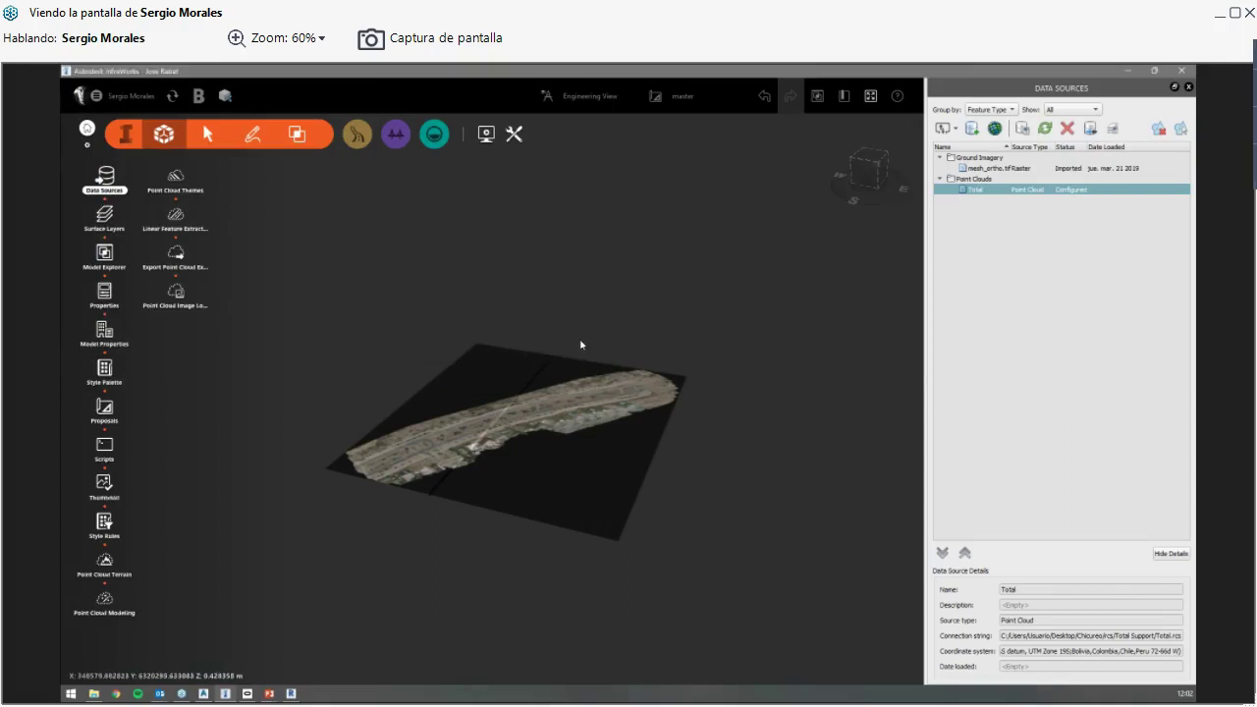
Step: Import the Total point cloud into the model by refreshing its configuration, and inspect its position relative to the orthophoto
scroll(580, 338, "down", 5)
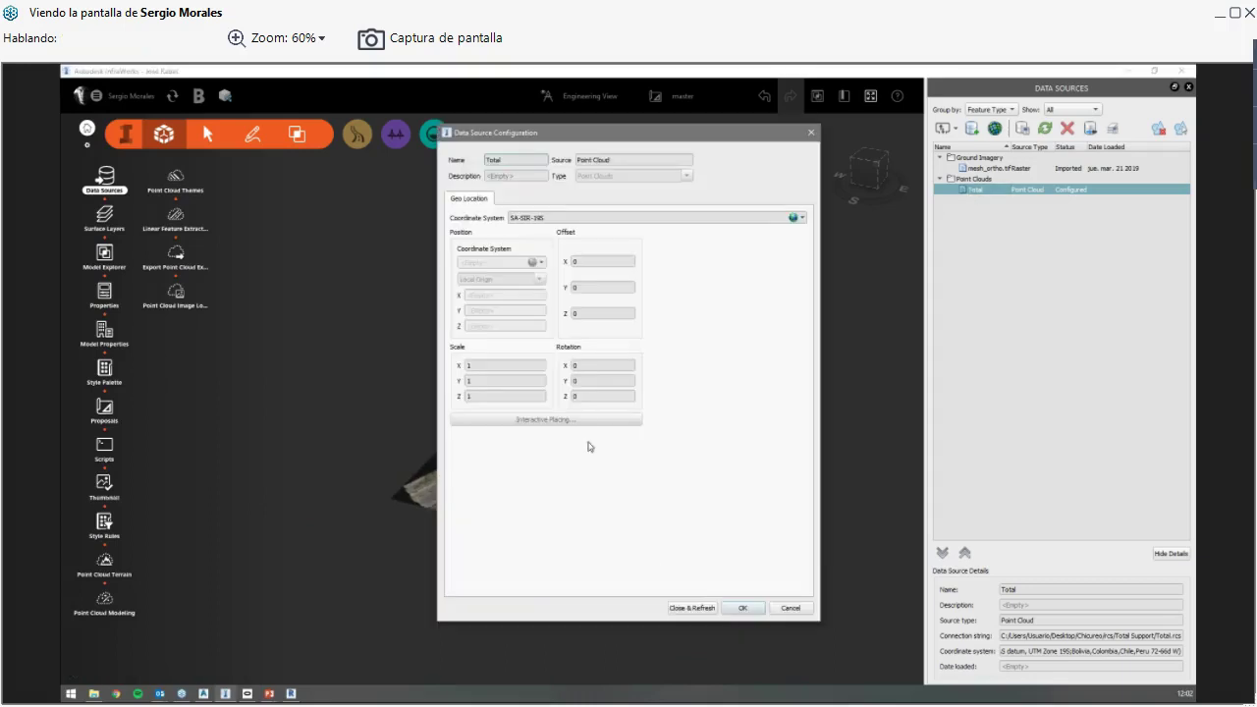
left_click(693, 608)
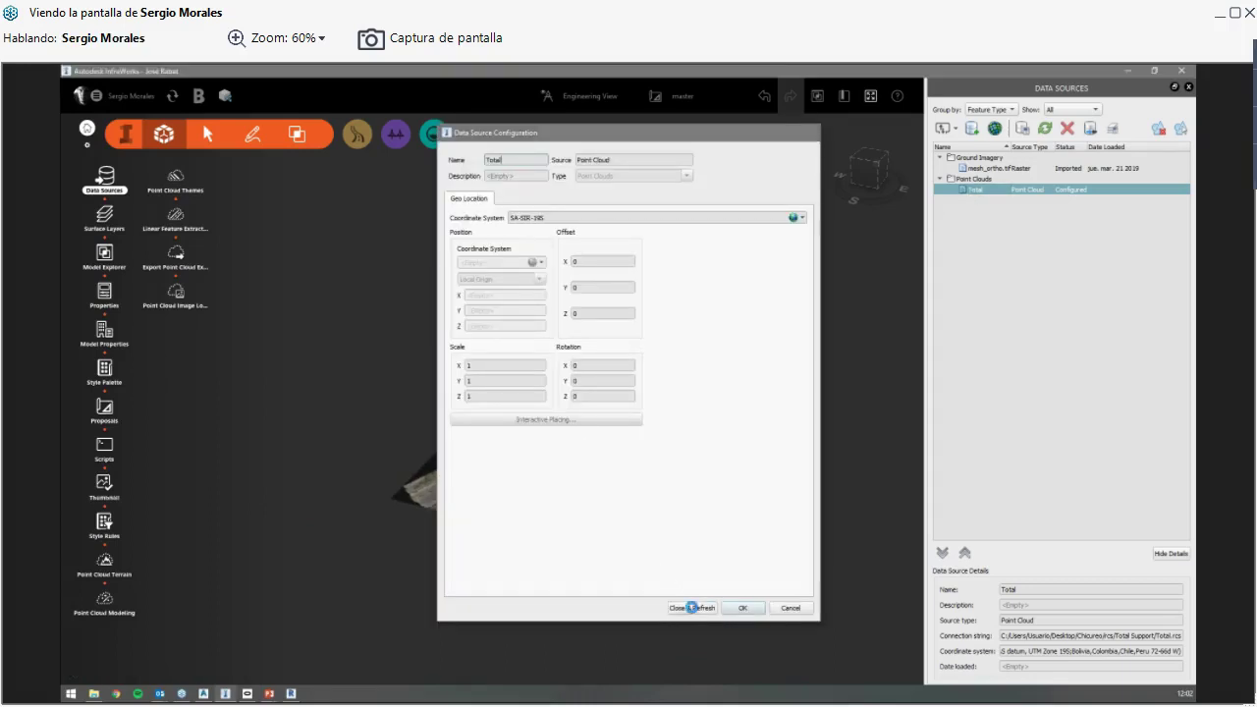
middle_click_drag(614, 335, 550, 346)
scroll(548, 349, "up", 3)
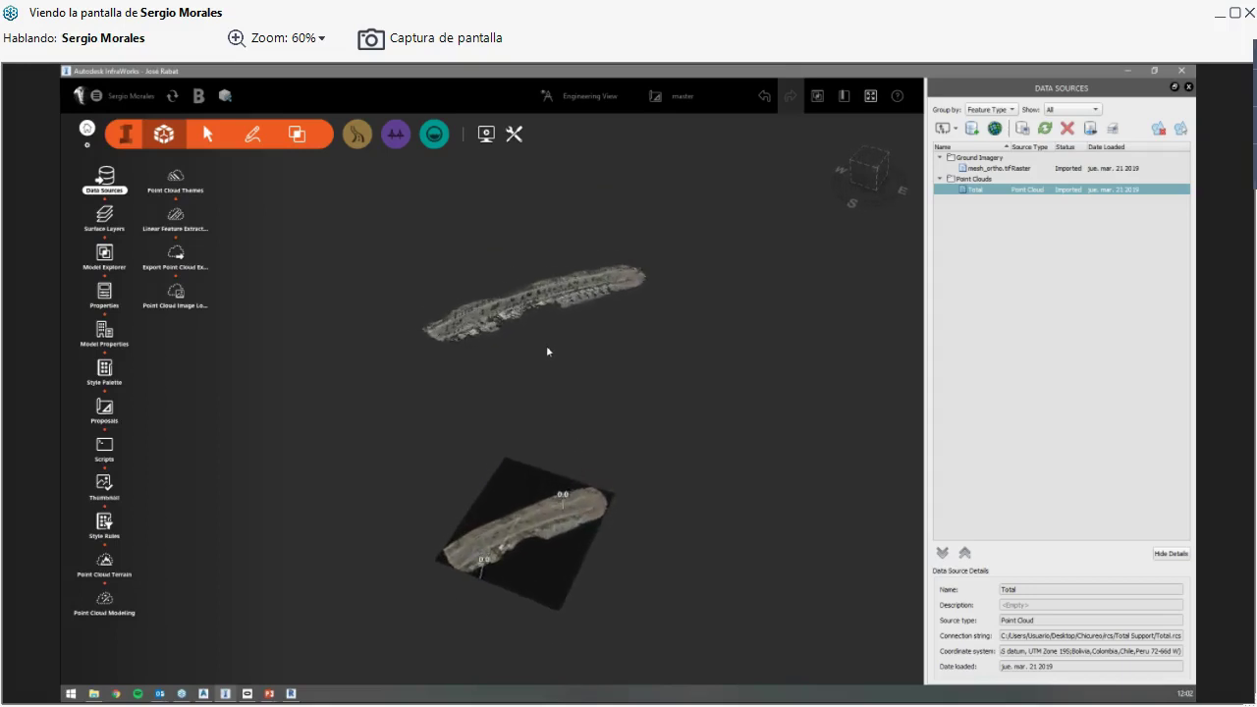
scroll(521, 292, "up", 5)
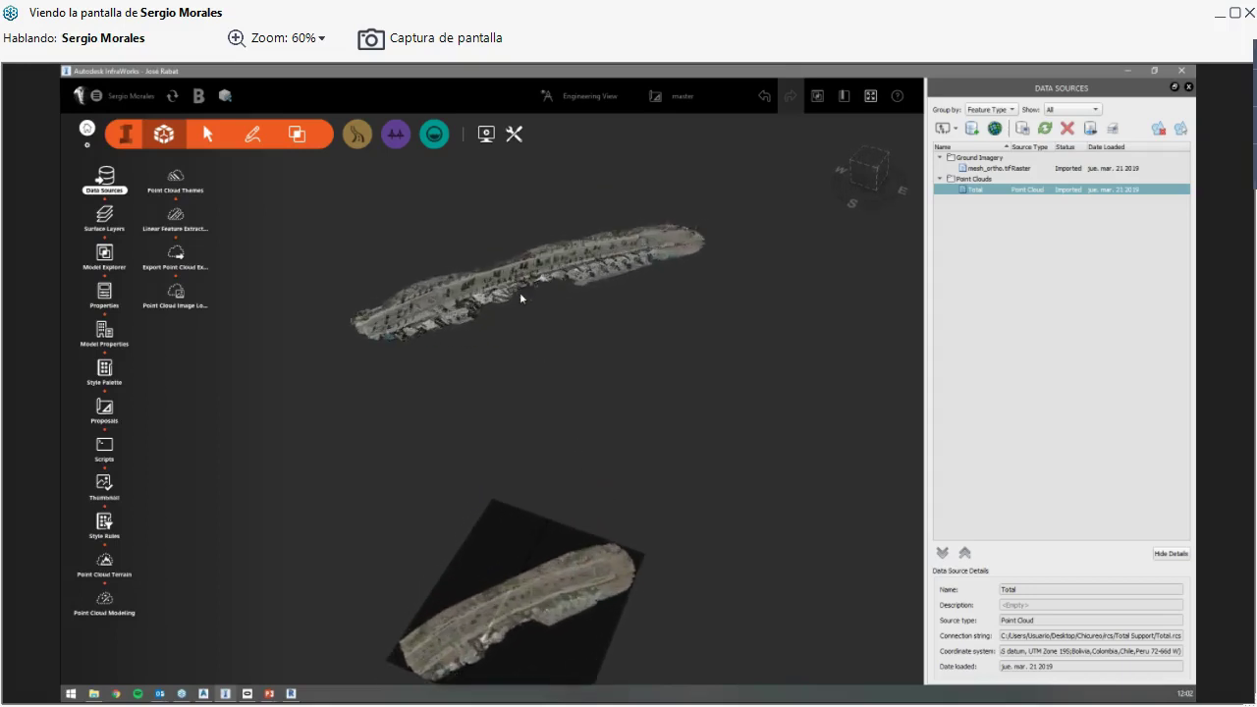
scroll(544, 371, "down", 3)
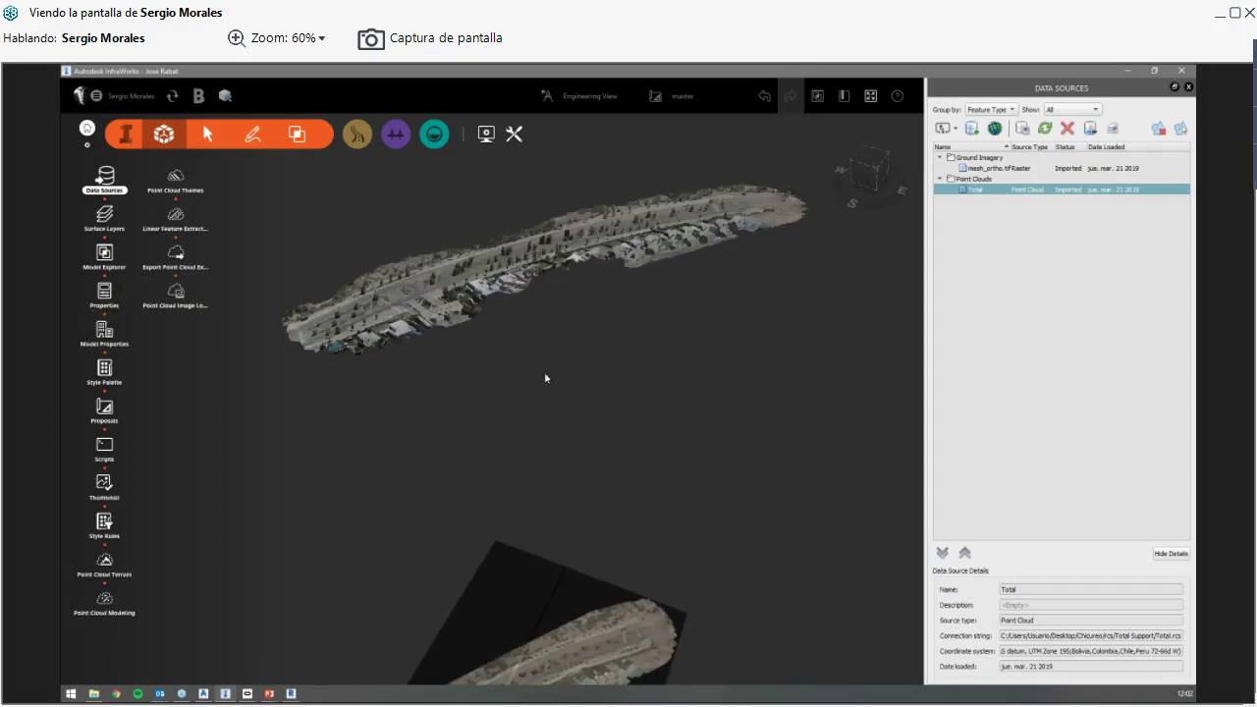
middle_click_drag(586, 483, 615, 477, "shift")
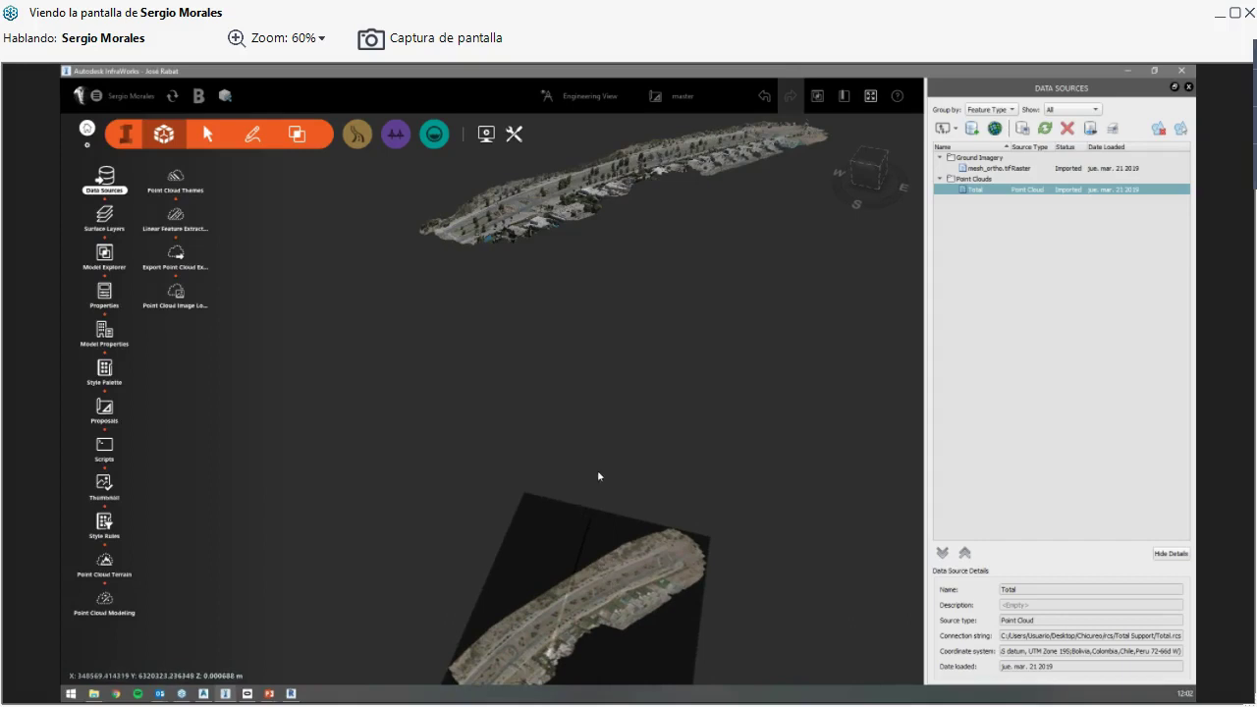
middle_click_drag(590, 469, 596, 565, "shift")
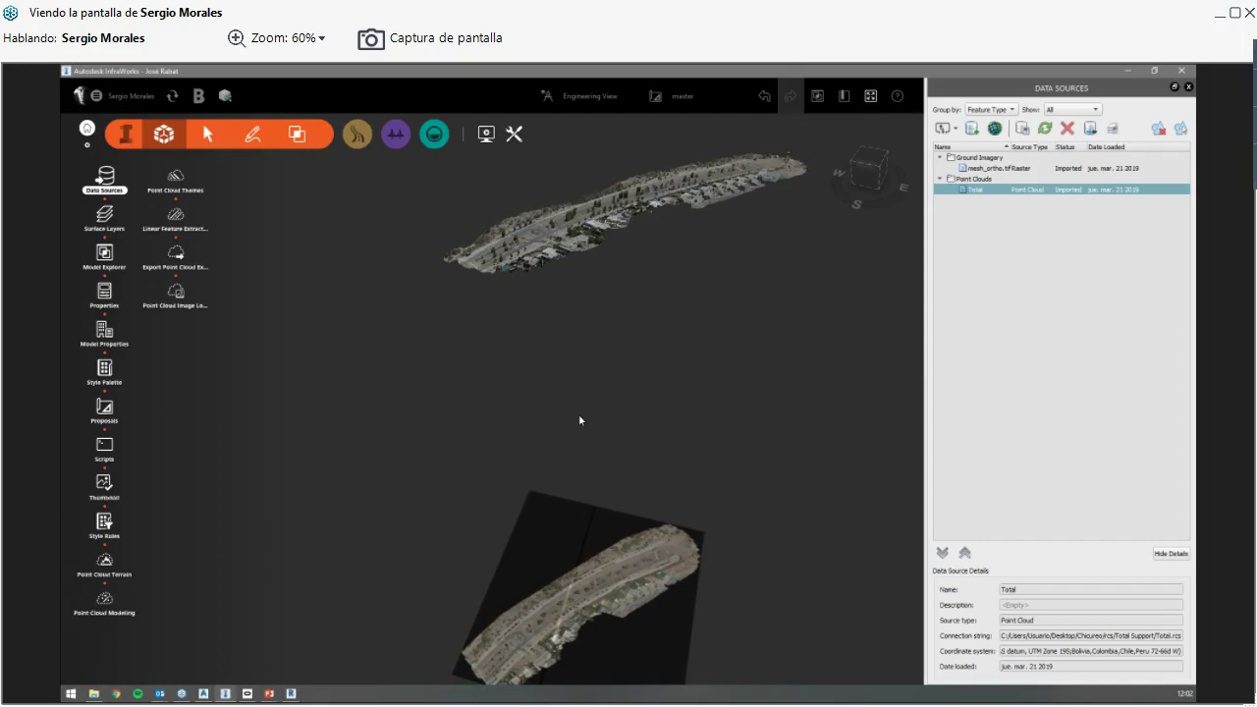
scroll(579, 414, "up", 2)
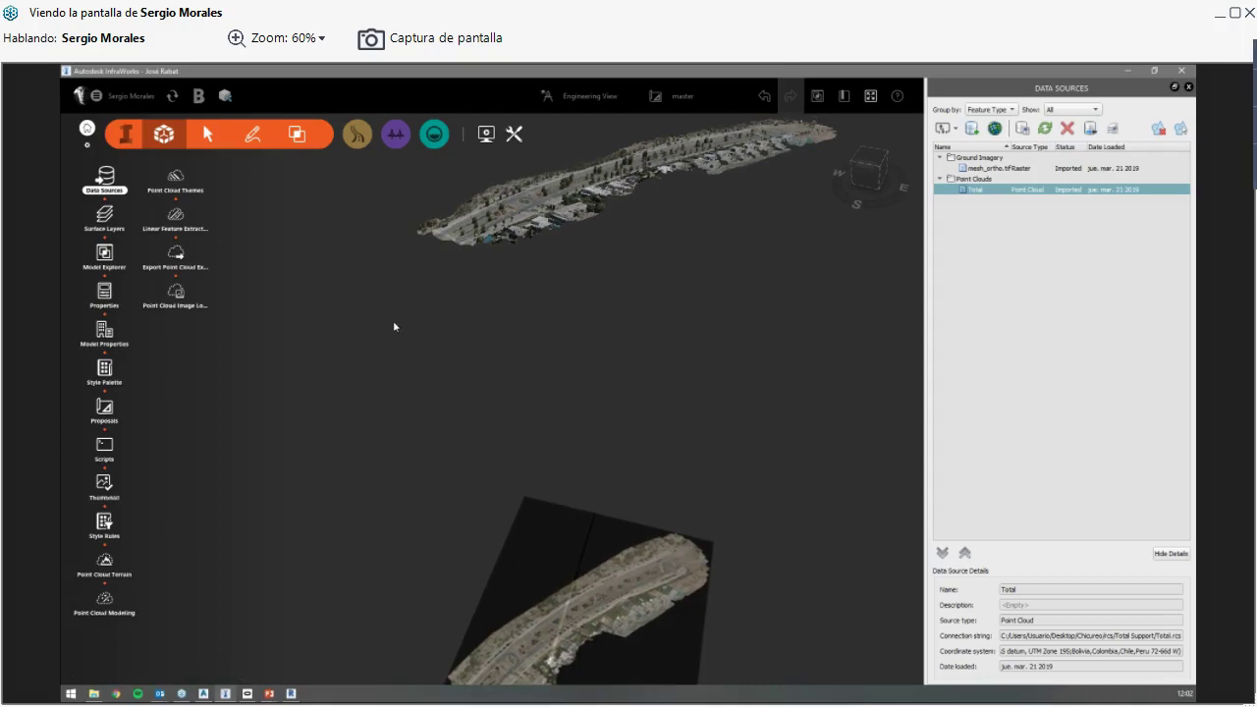
Step: Generate terrain from the Total point cloud with Ground at Less Detail, Linear Feature at Passive, and Vertical Feature at its first option
left_click(105, 603)
left_click(804, 416)
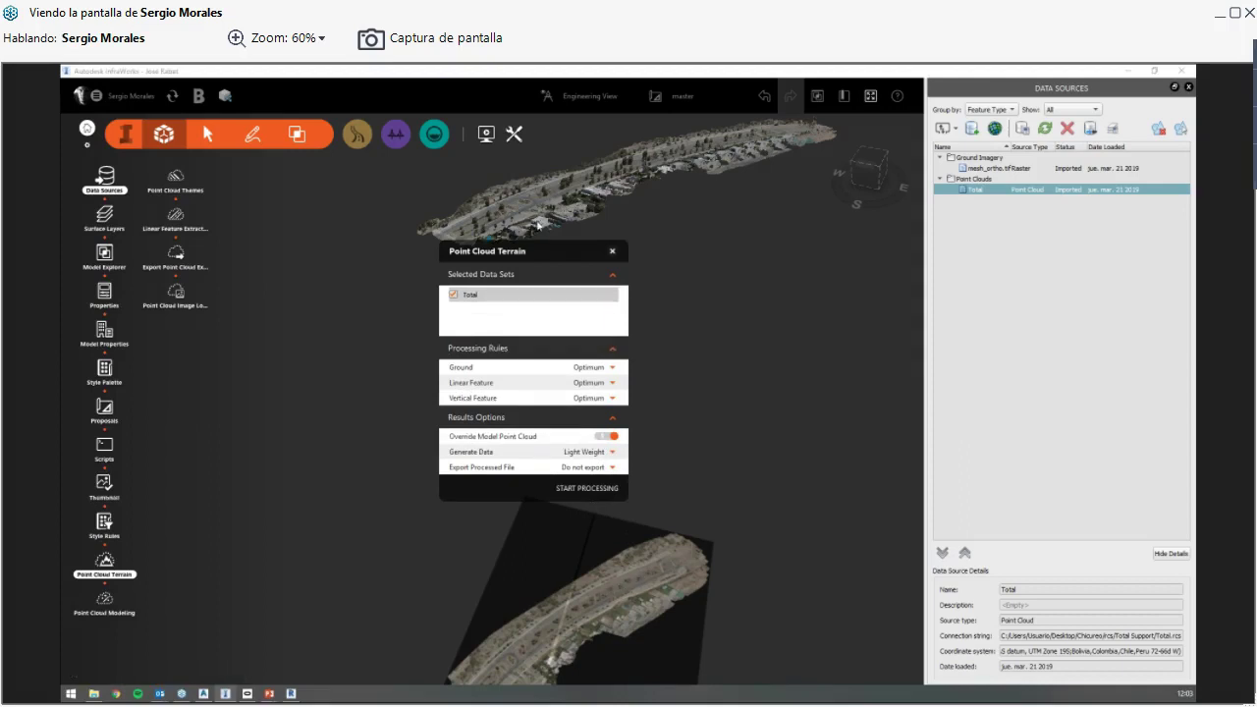
left_click(613, 367)
left_click(563, 386)
left_click(611, 383)
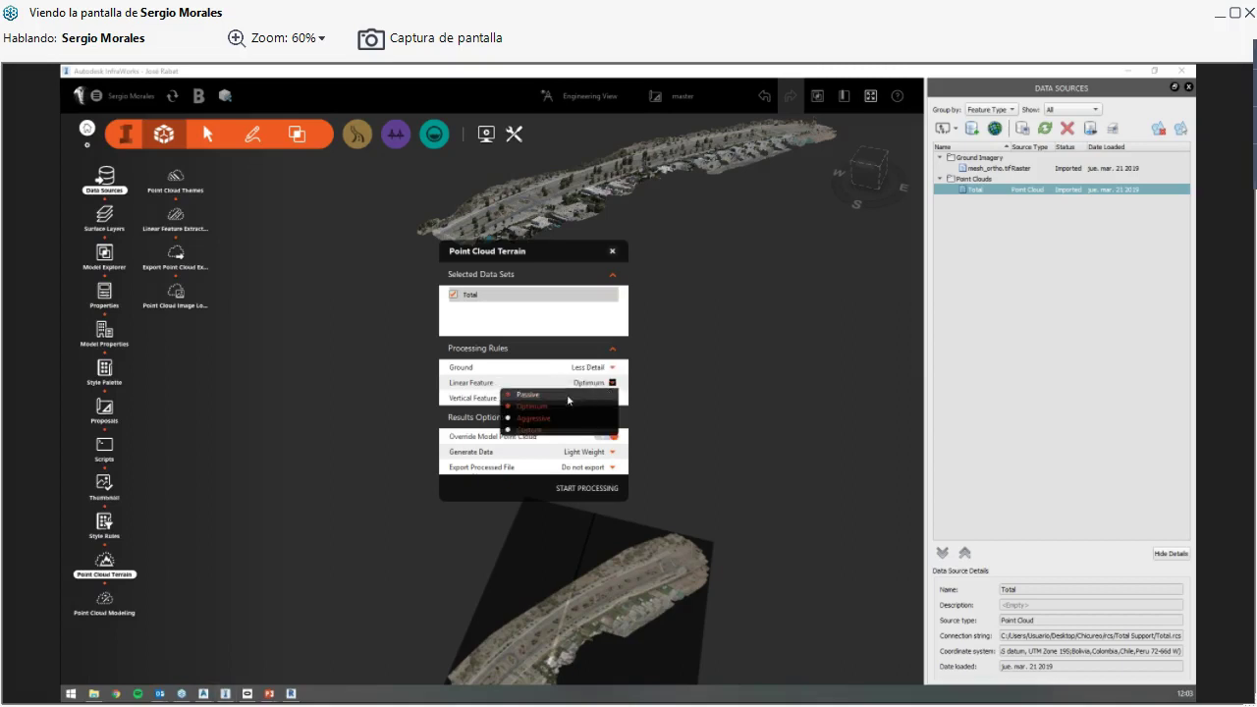
left_click(536, 396)
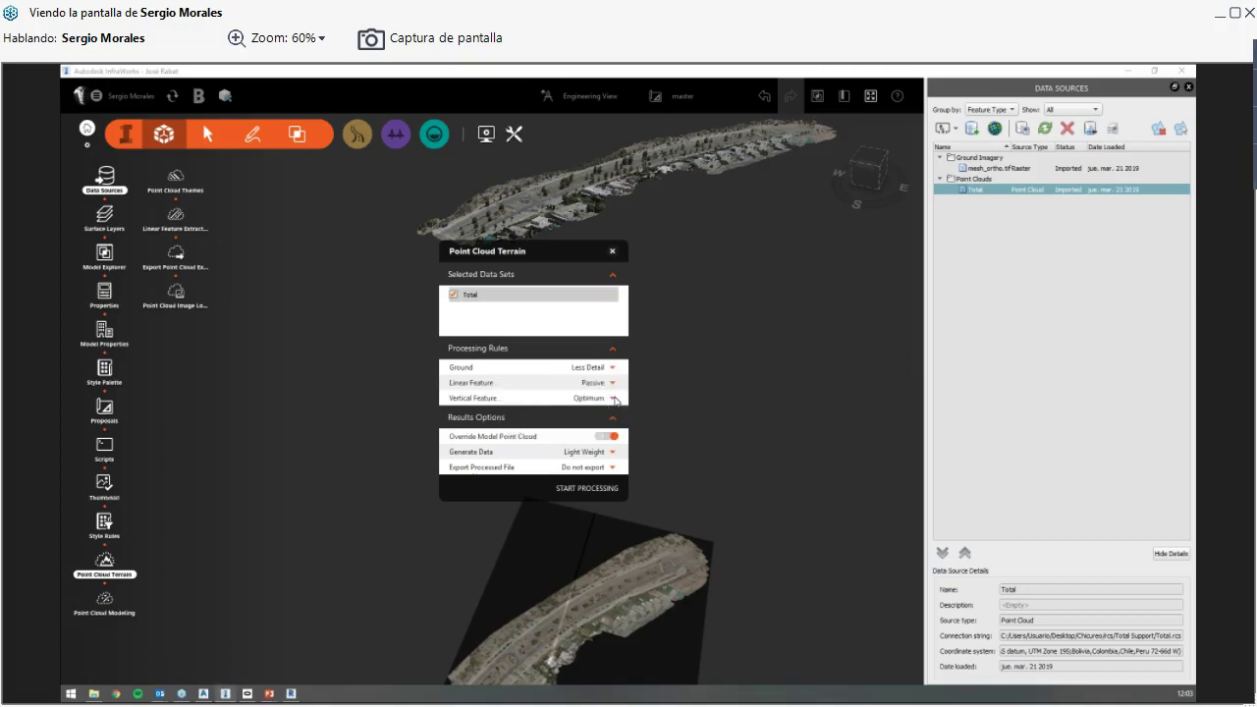
left_click(616, 399)
left_click(556, 413)
left_click(590, 489)
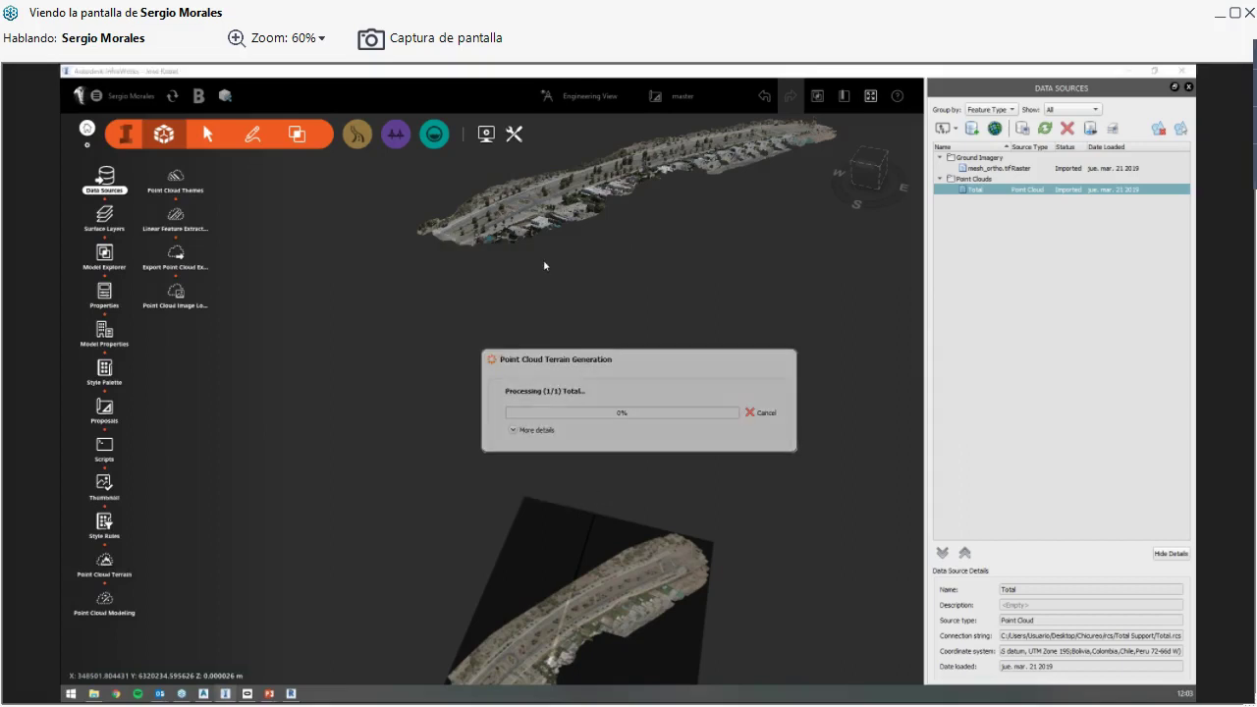
left_click(541, 601)
left_click(543, 604)
left_click(548, 604)
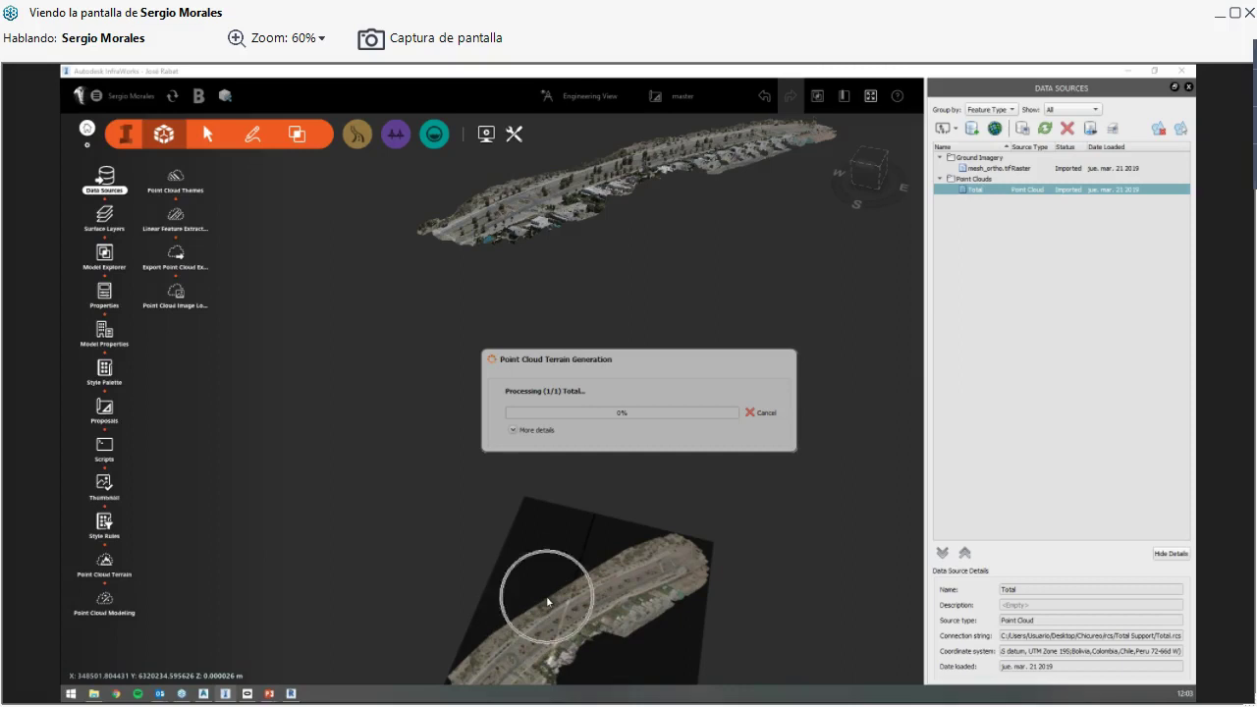
left_click(548, 605)
left_click(548, 602)
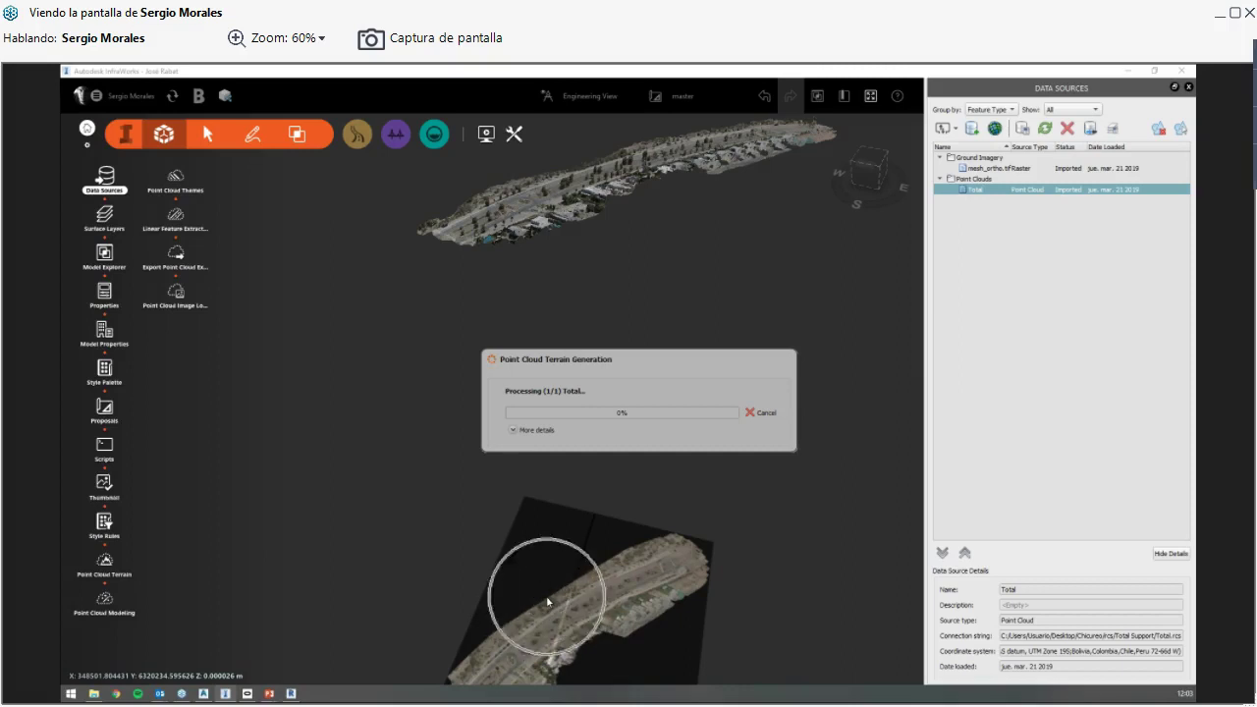
left_click(544, 214)
left_click(544, 214)
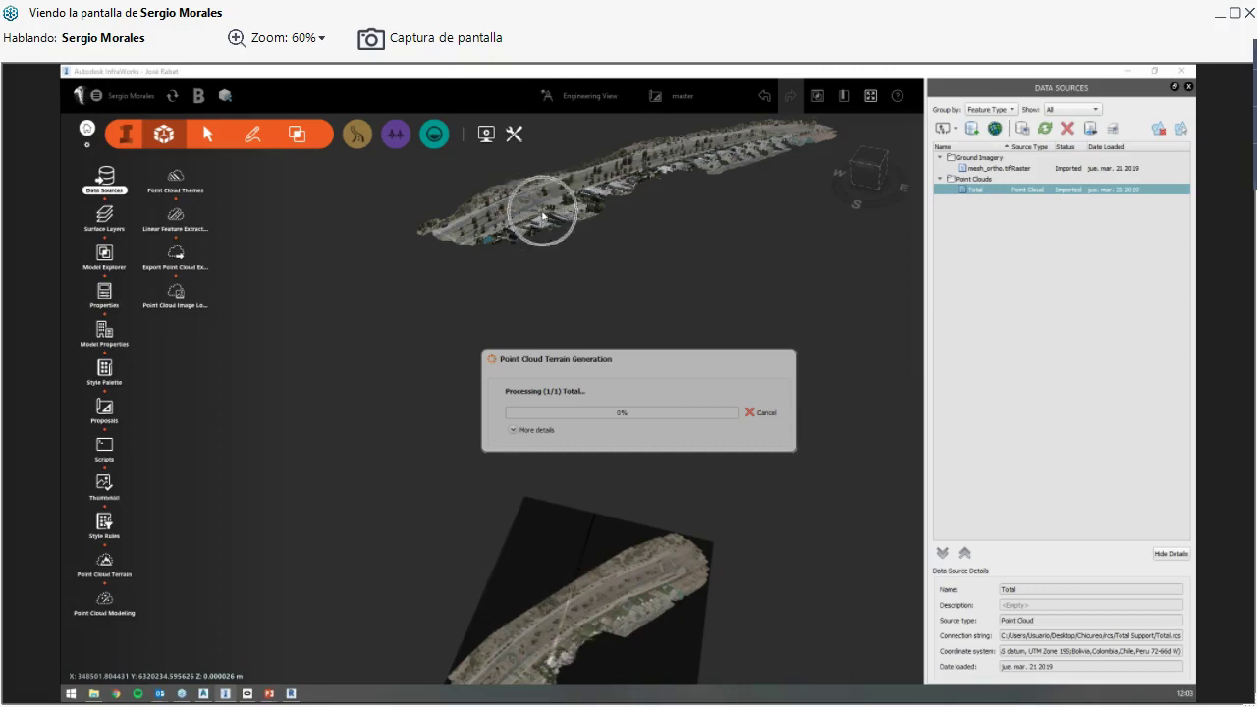
left_click(544, 214)
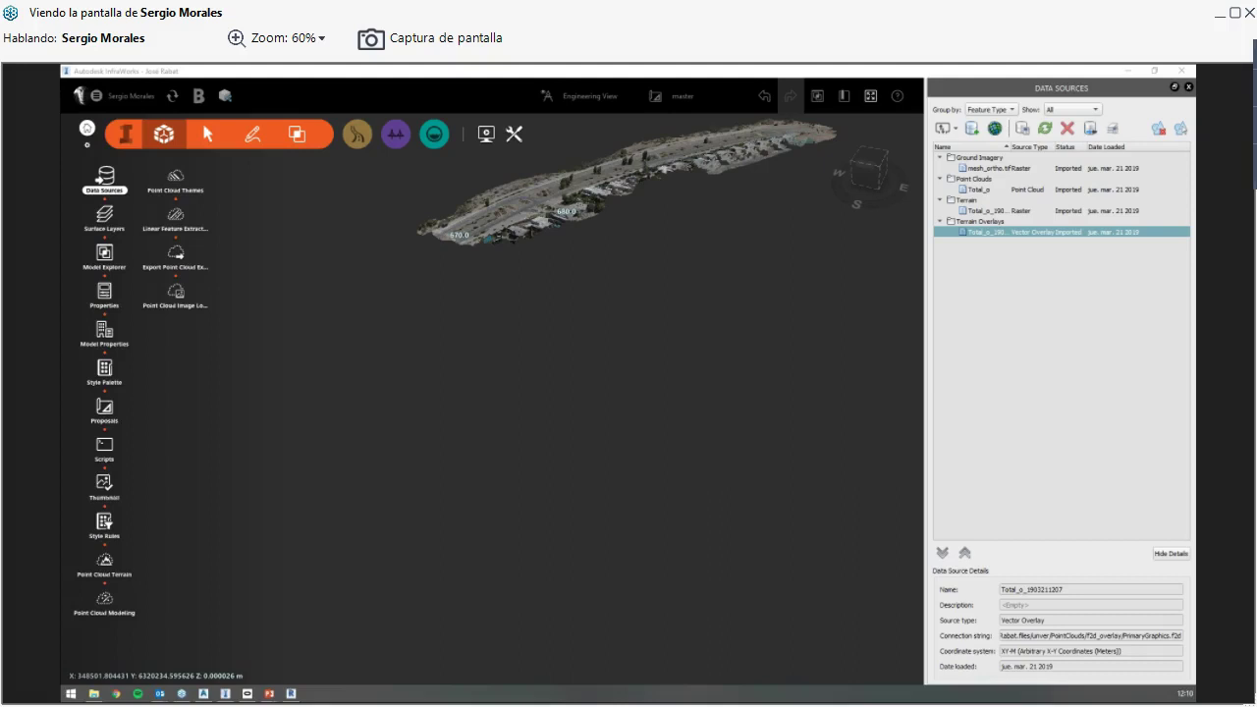
Step: Hide the point clouds in the Model Explorer so only the generated terrain and its contour overlay are displayed
left_click_drag(500, 365, 527, 457)
scroll(527, 457, "up", 5)
left_click_drag(689, 473, 671, 501)
middle_click_drag(671, 501, 789, 452)
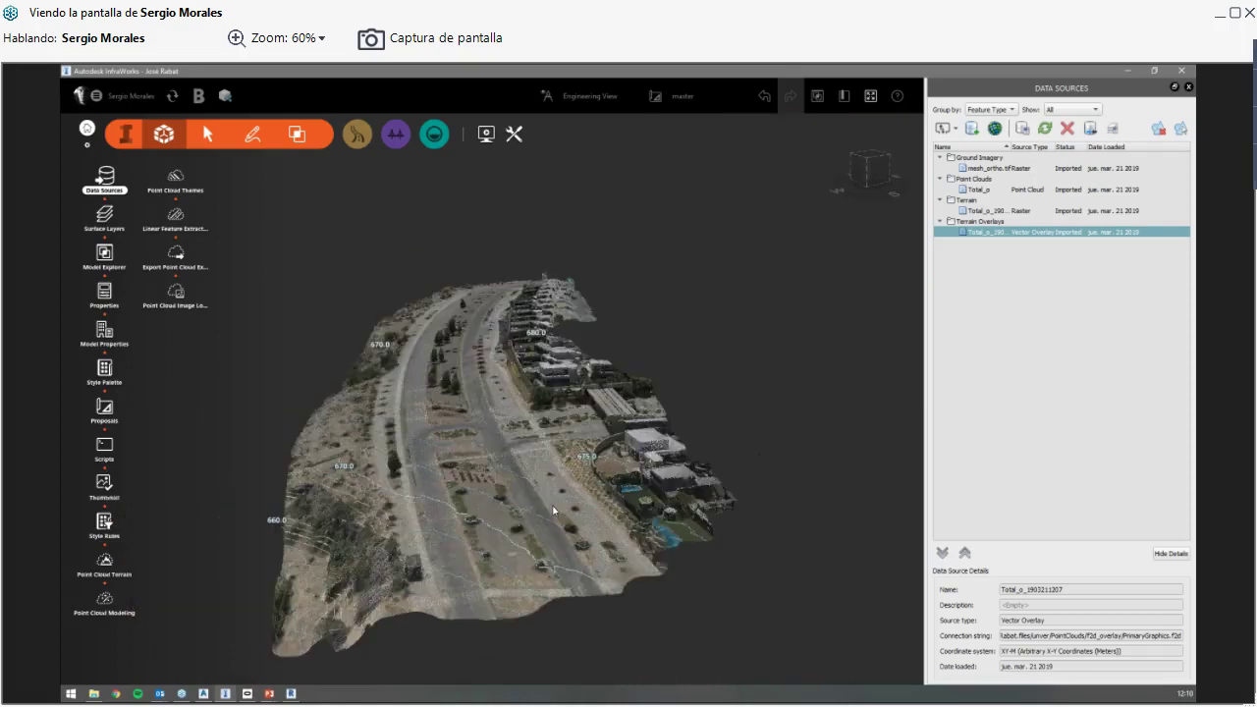
scroll(553, 510, "up", 2)
middle_click_drag(553, 510, 342, 474)
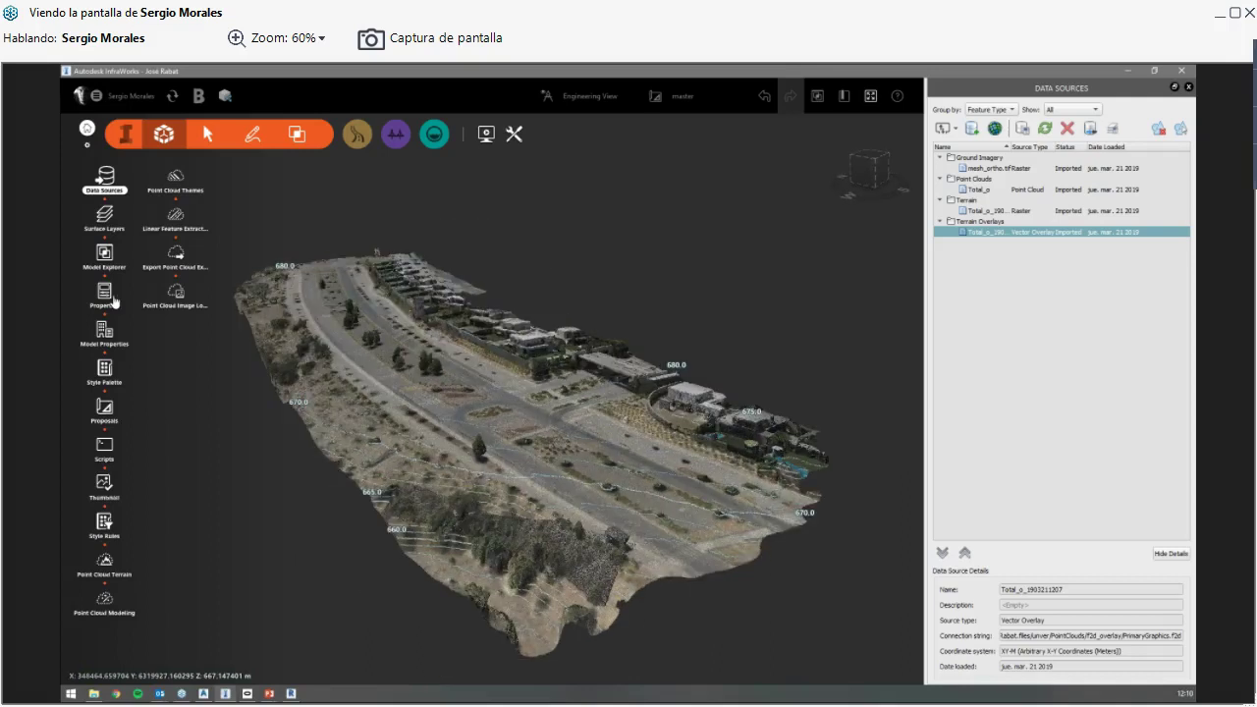
left_click(105, 213)
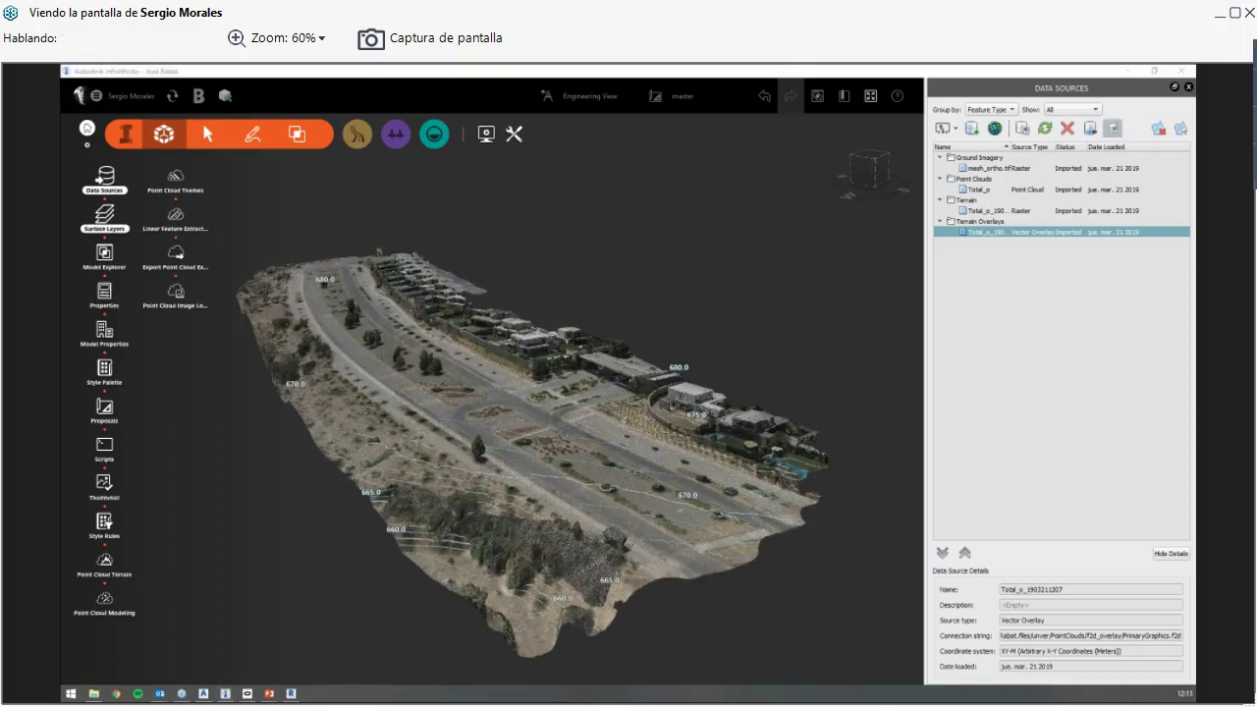
left_click(104, 256)
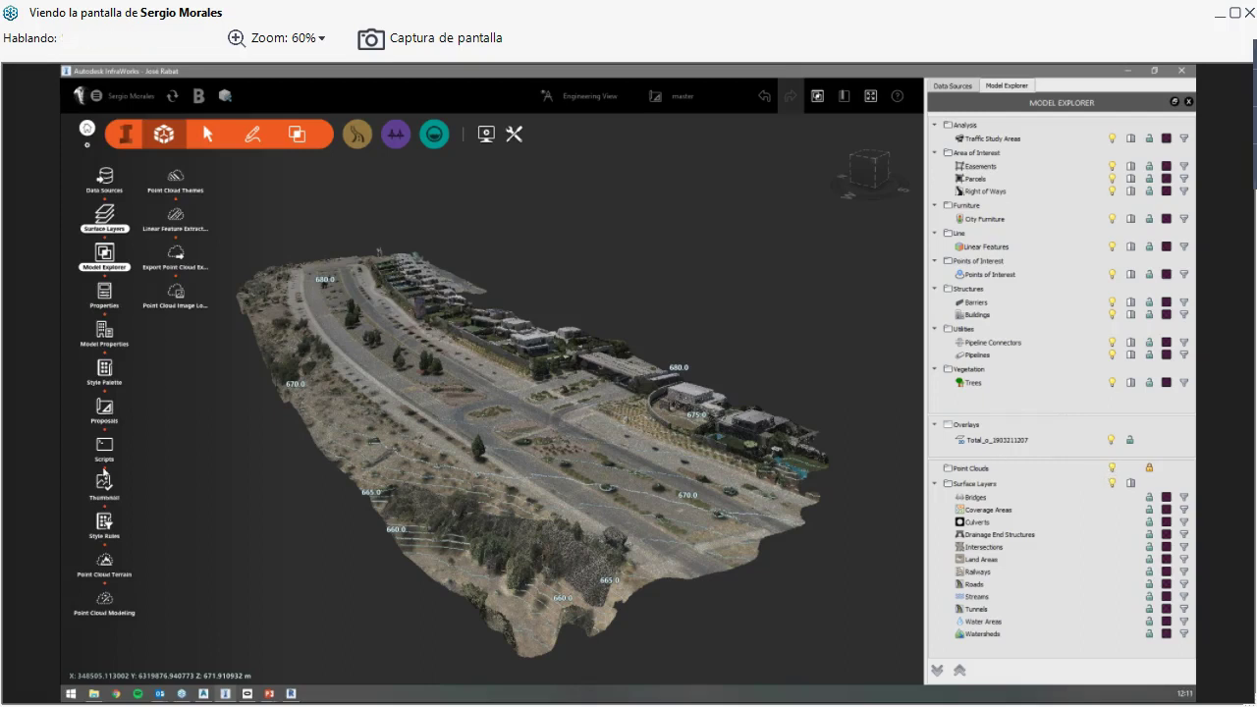
left_click(1112, 469)
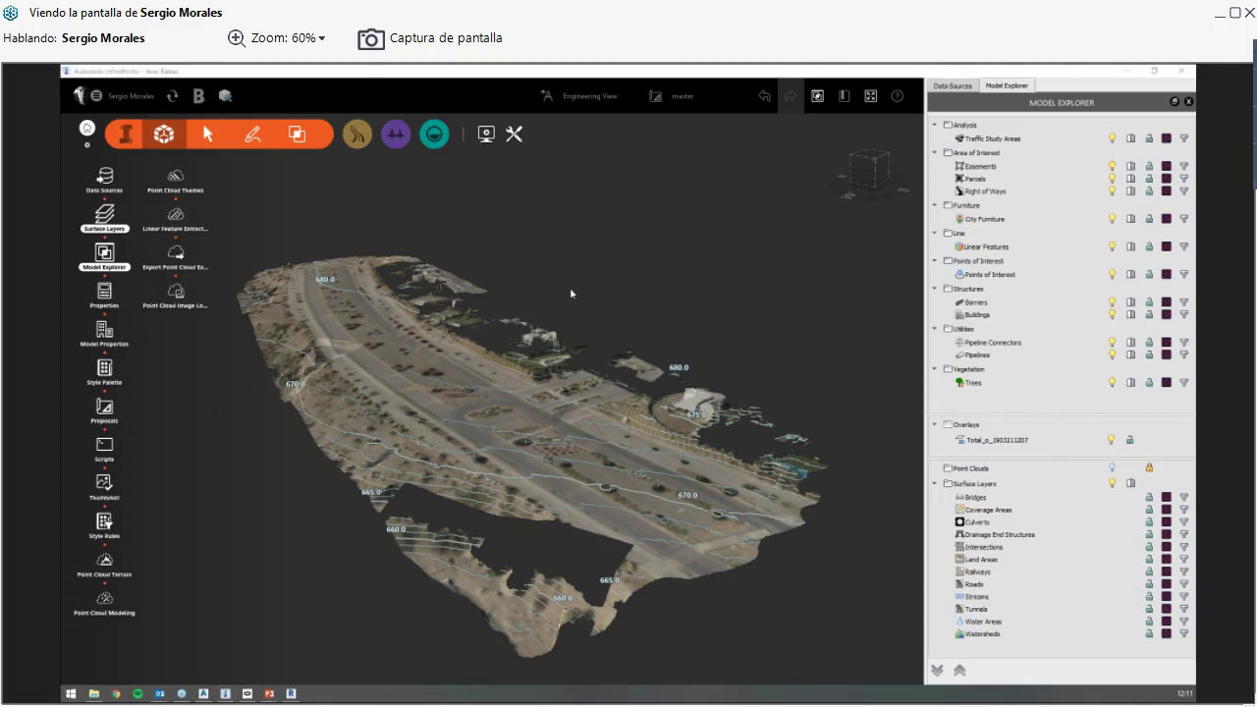
Step: Examine the generated terrain's contour lines and gaps along the road and its side slope
middle_click_drag(566, 287, 571, 290)
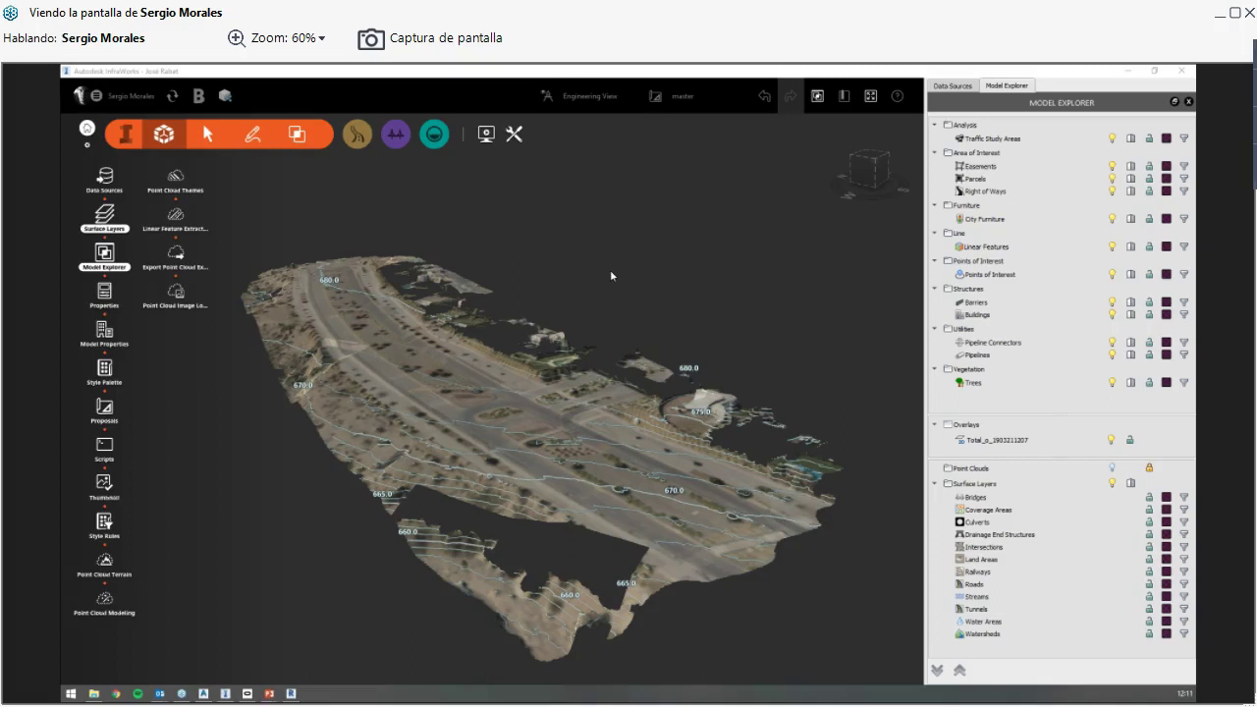
middle_click_drag(601, 281, 575, 461)
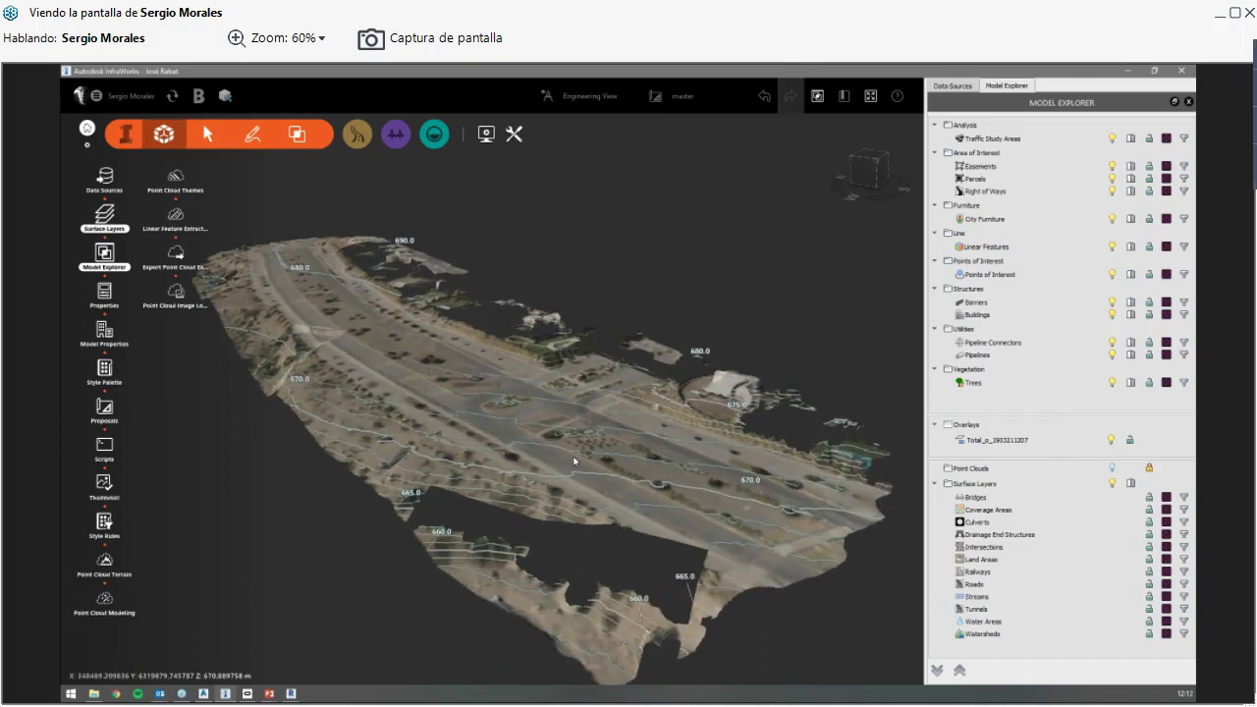
scroll(514, 469, "up", 2)
scroll(356, 442, "up", 2)
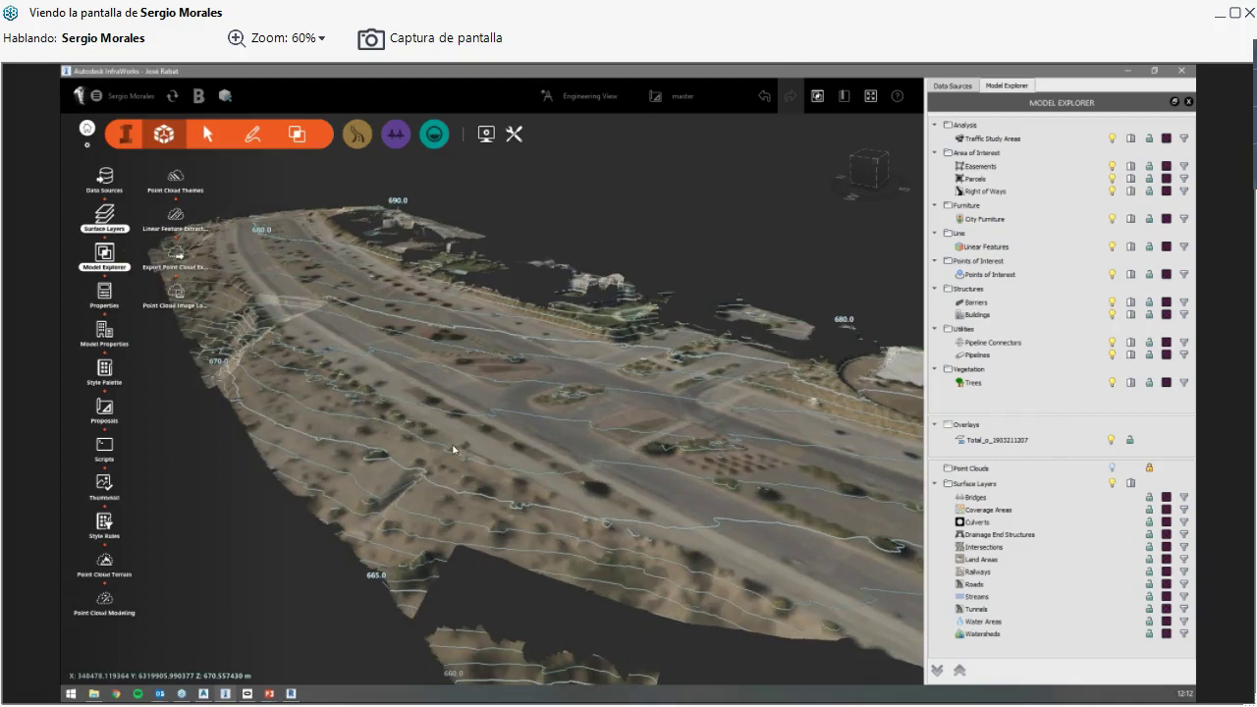
scroll(453, 449, "up", 2)
scroll(593, 458, "up", 2)
scroll(380, 438, "up", 1)
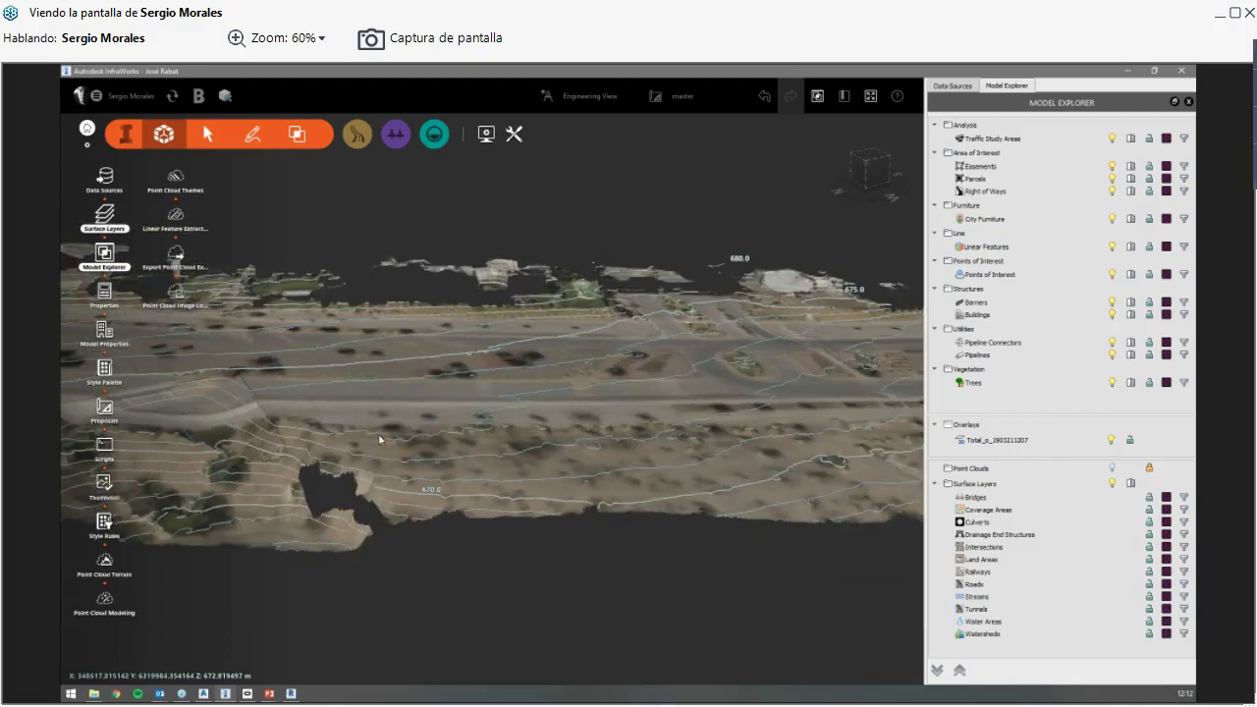
middle_click_drag(380, 439, 322, 483)
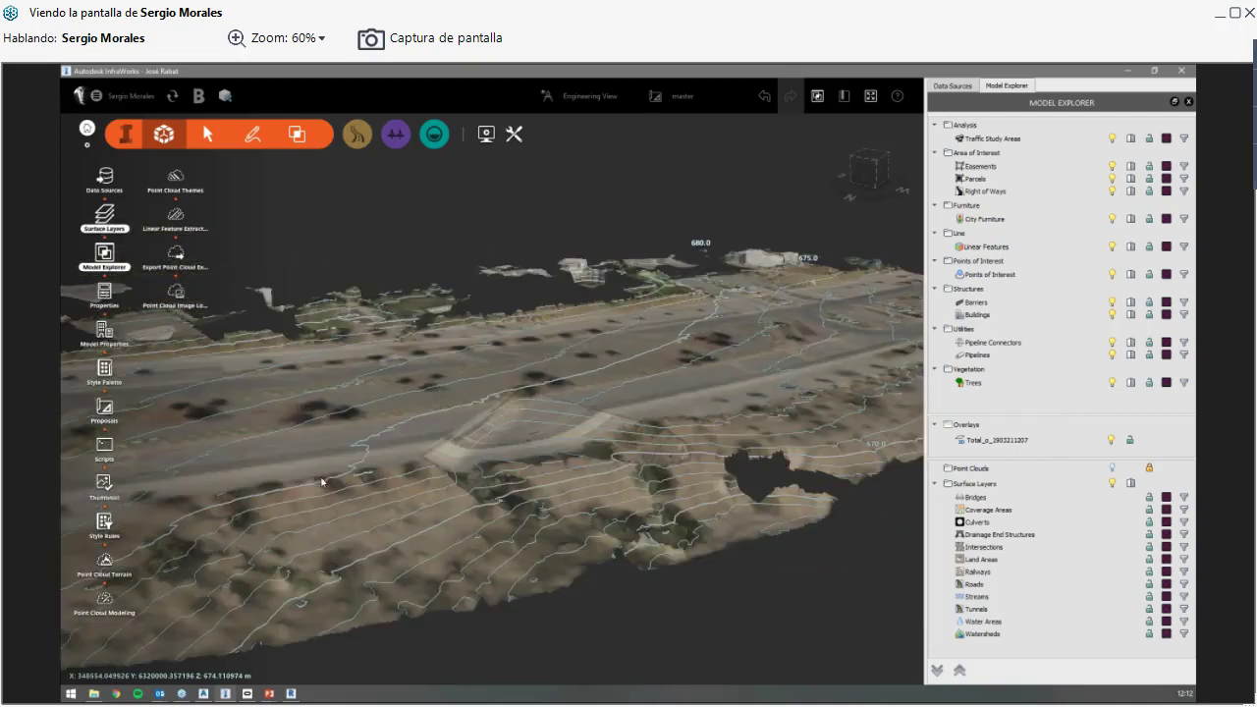
scroll(334, 485, "up", 2)
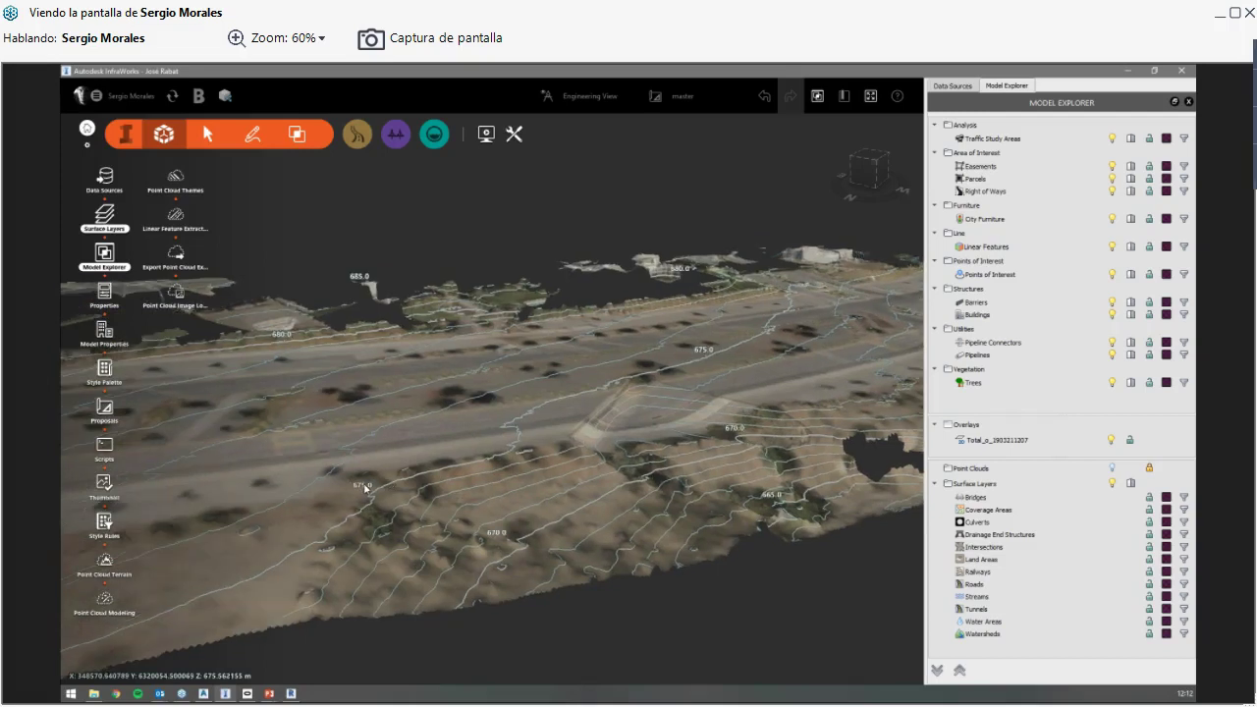
scroll(365, 488, "up", 1)
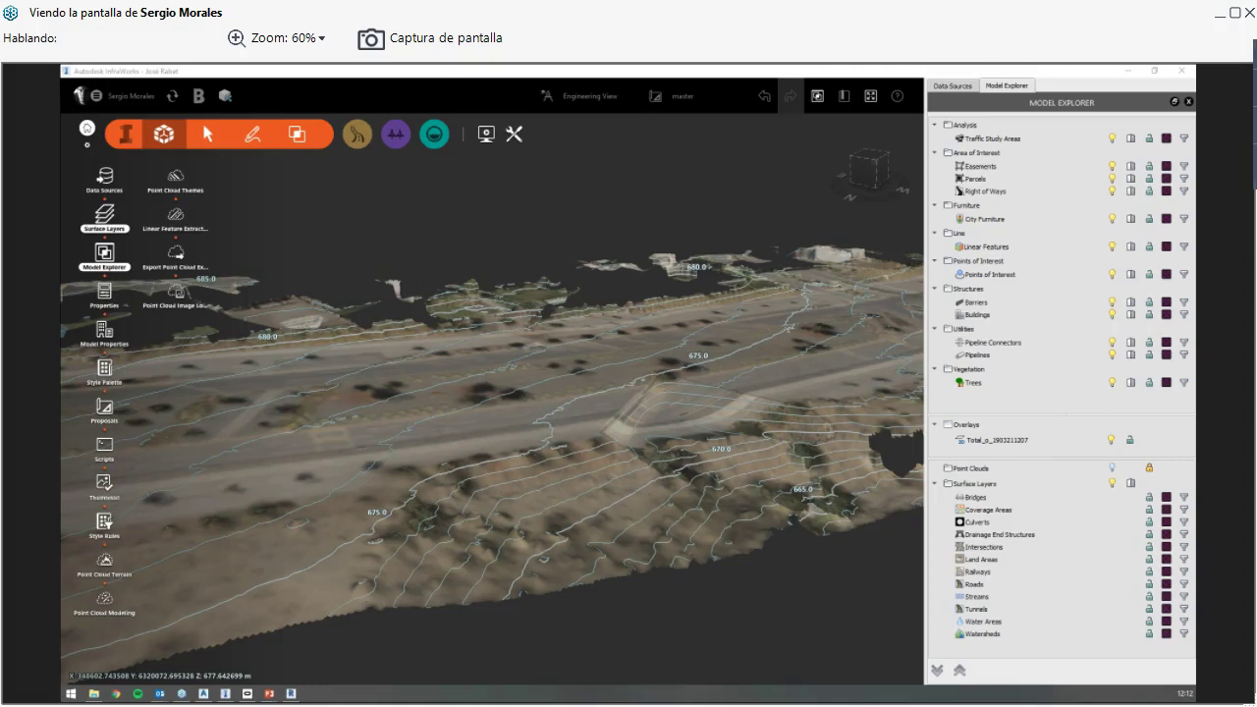
Step: Inspect the terrain surface around the roadside platform and the road's medians from several angles
middle_click_drag(640, 428, 435, 429)
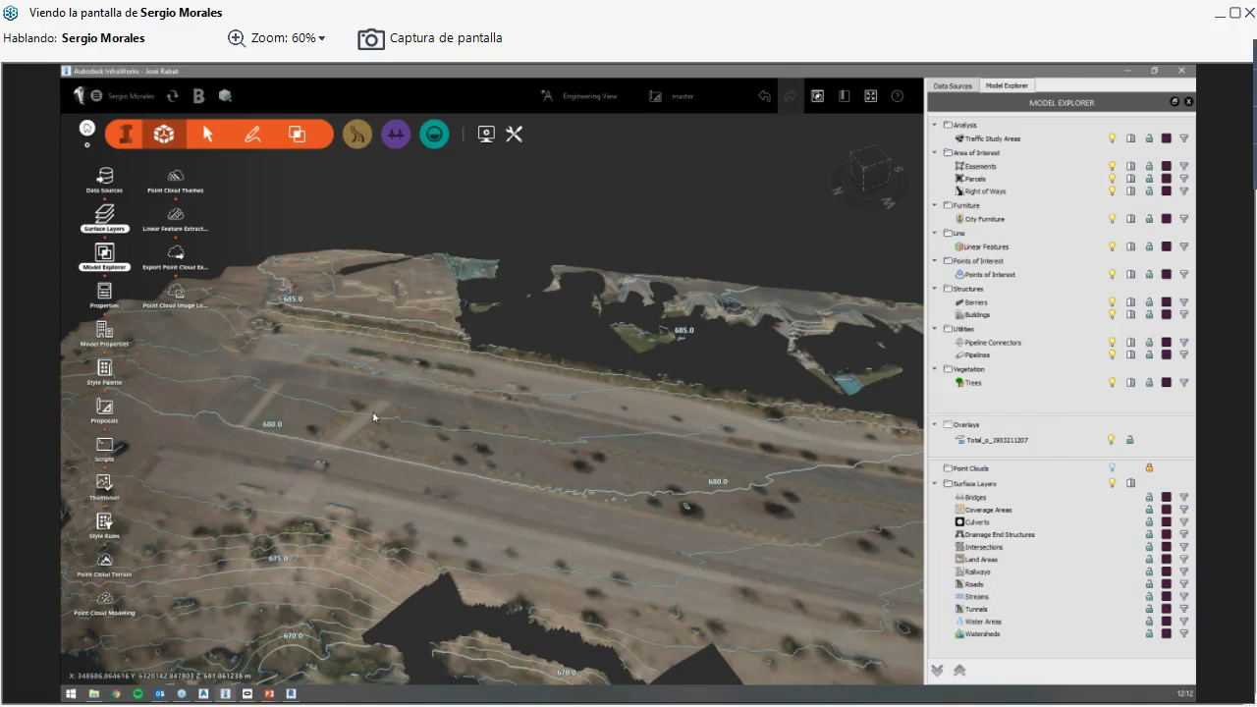
middle_click_drag(567, 457, 730, 458)
scroll(609, 459, "up", 2)
middle_click_drag(609, 459, 351, 480)
scroll(351, 480, "up", 2)
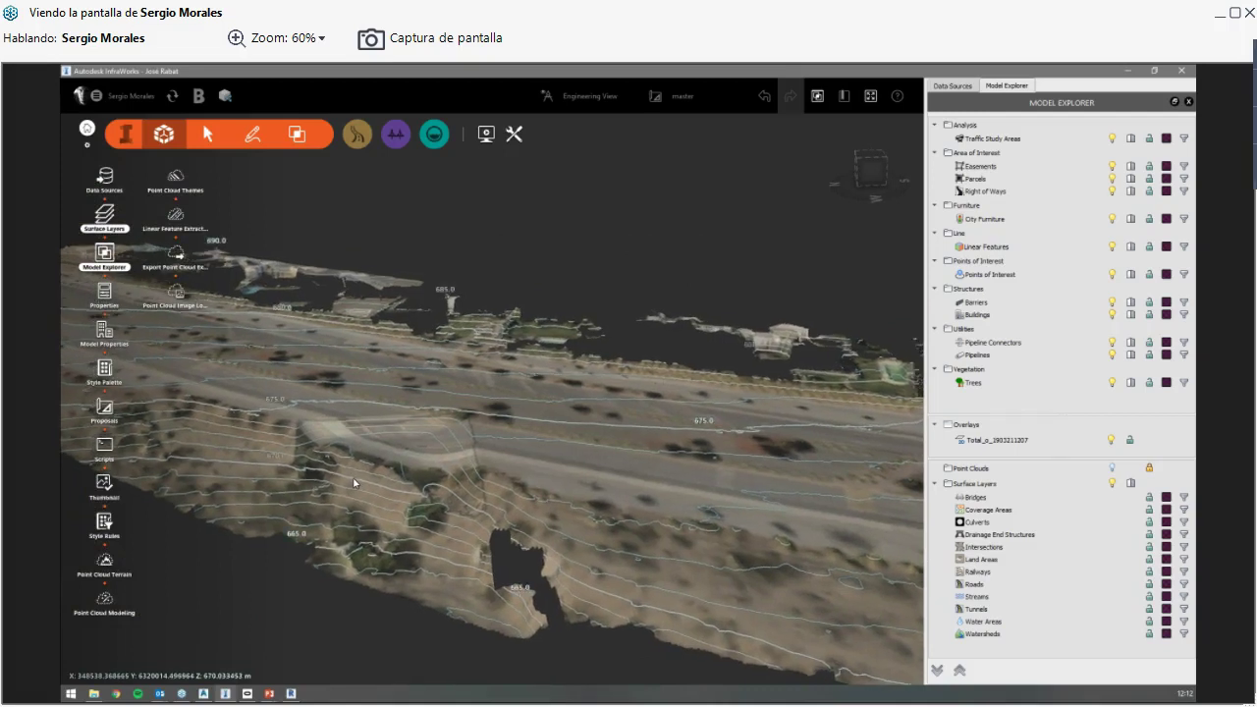
middle_click_drag(354, 483, 359, 488)
middle_click_drag(441, 514, 511, 501)
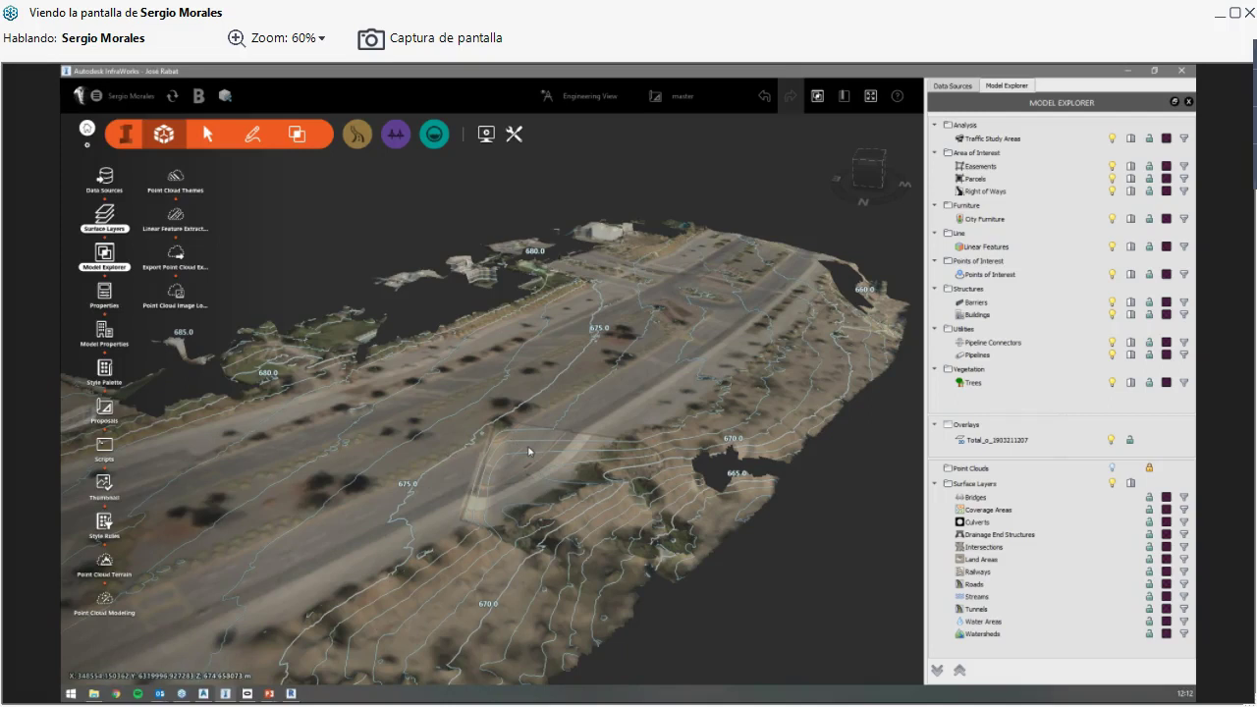
left_click_drag(528, 451, 571, 480)
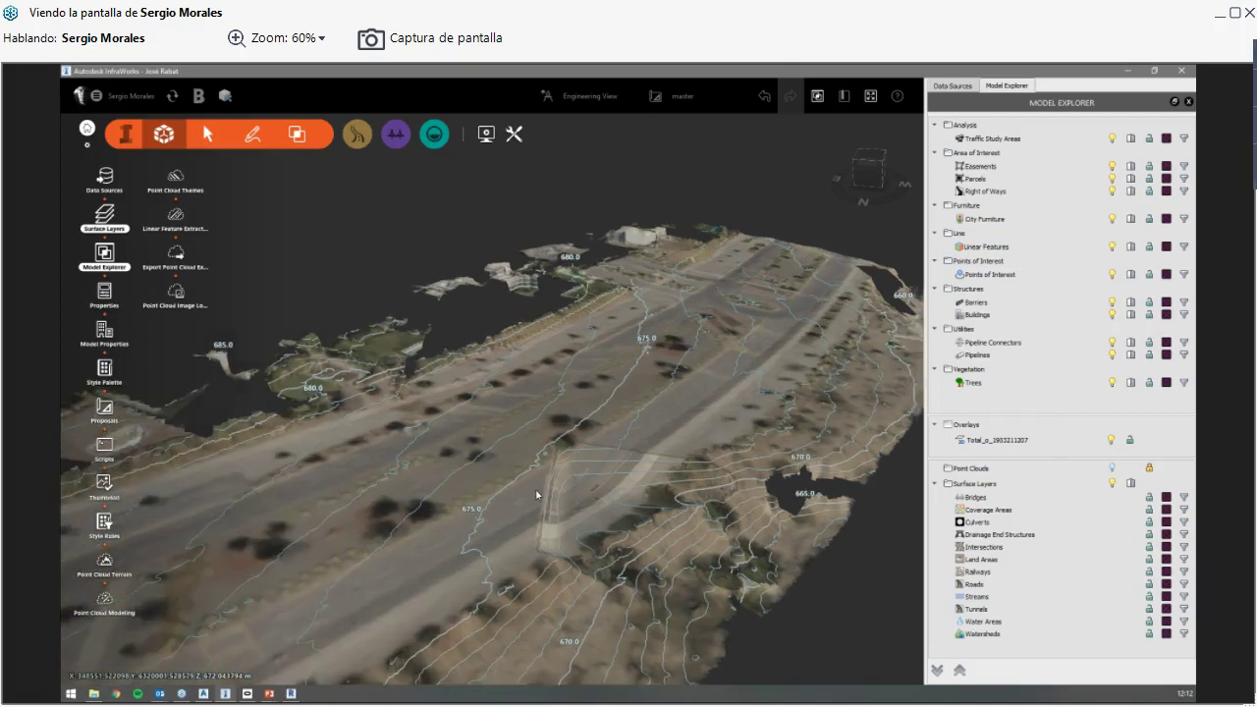
scroll(539, 495, "up", 3)
middle_click_drag(512, 498, 384, 453)
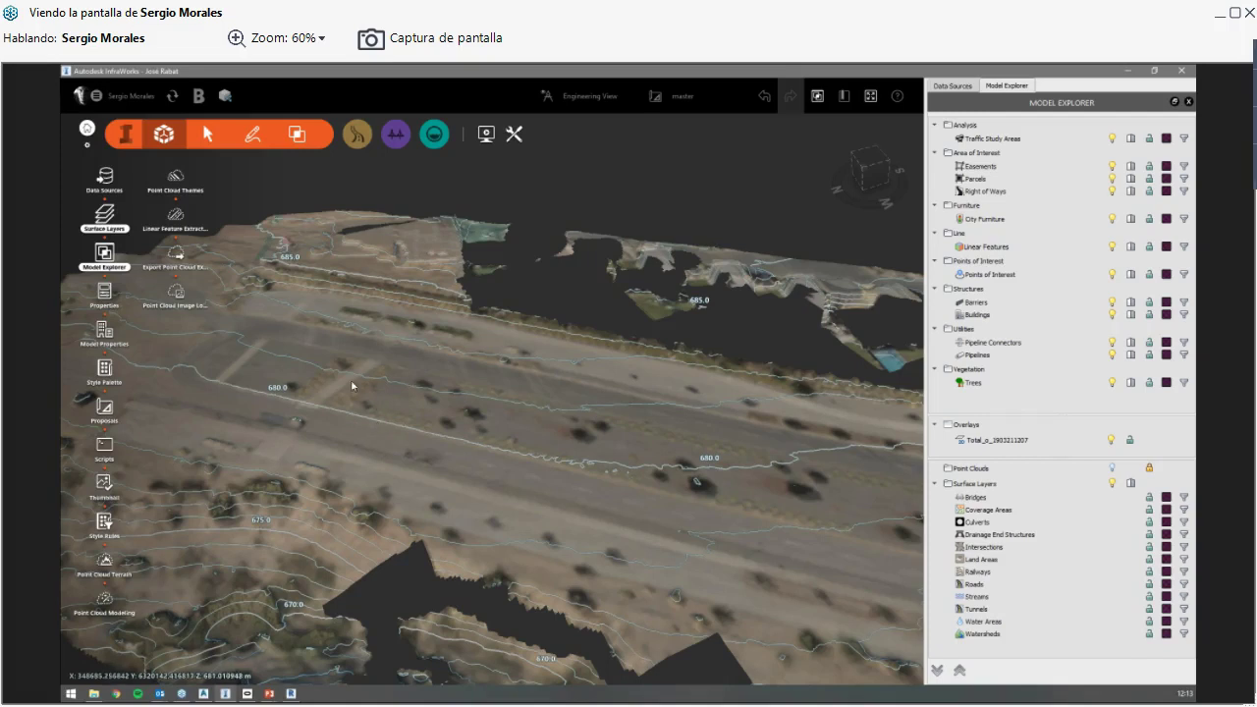
scroll(436, 452, "up", 3)
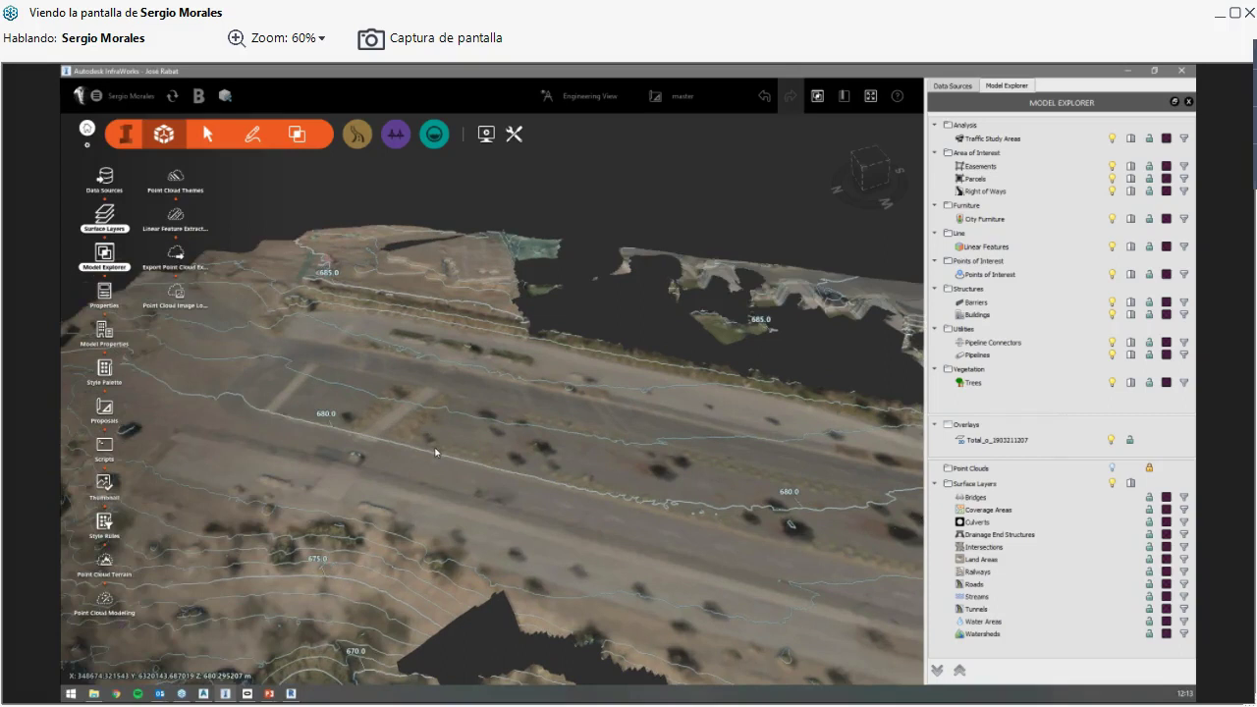
Step: Draw a road in the Street/Sidewalks with Lamps style along the existing upper carriageway, ending near the terrain's far edge
mouse_move(501, 471)
middle_mouse_down()
mouse_move(548, 448)
mouse_move(353, 321)
mouse_move(499, 514)
mouse_move(450, 442)
mouse_move(431, 447)
mouse_move(323, 284)
middle_mouse_up()
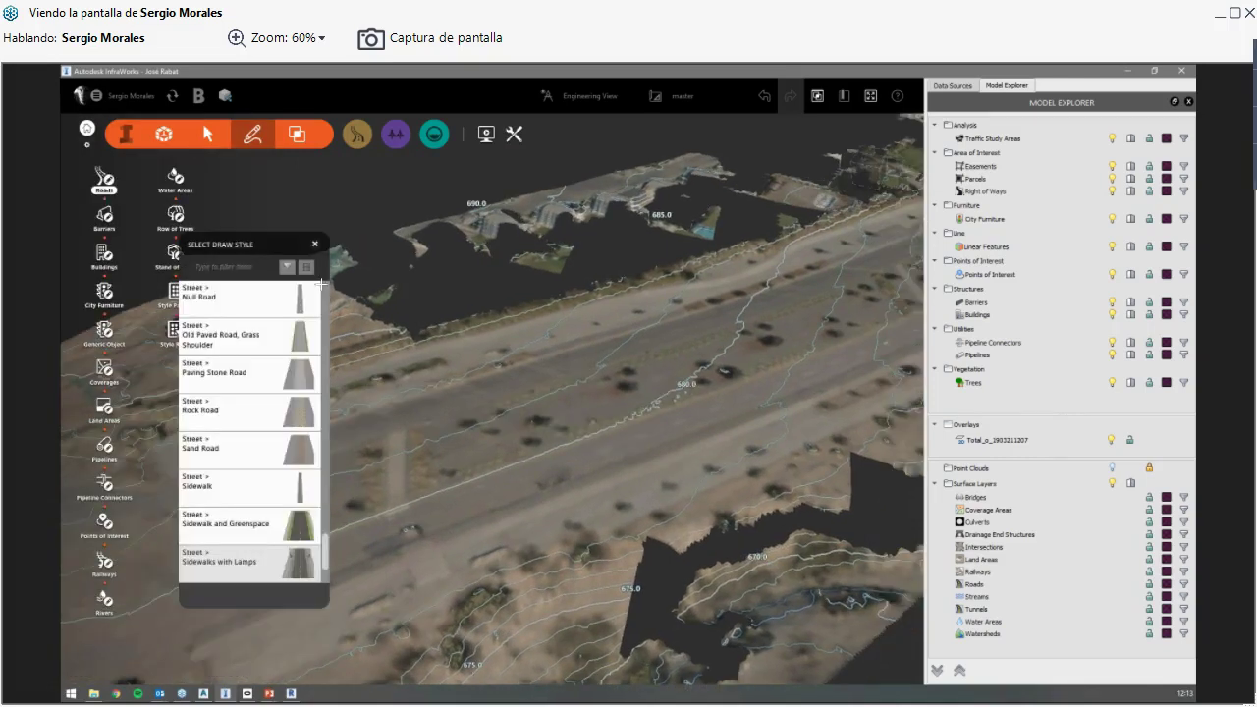
left_click(322, 285)
left_click(250, 463)
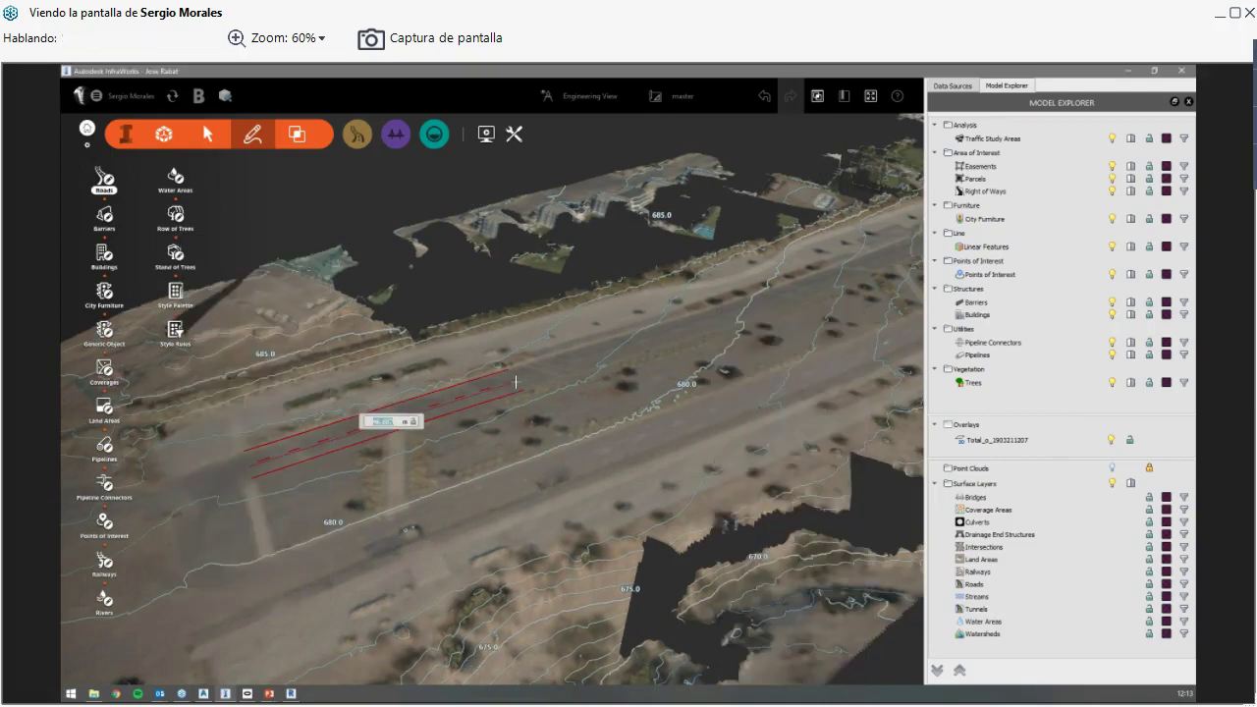
middle_click_drag(516, 381, 505, 365)
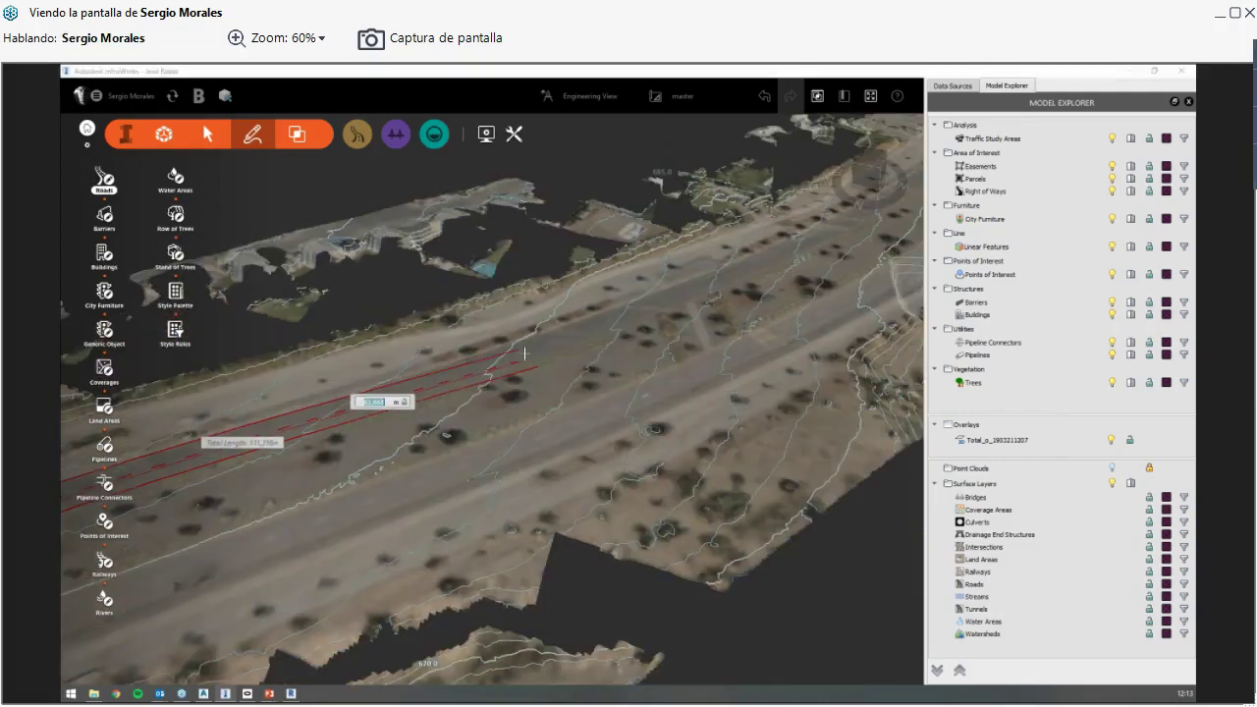
scroll(547, 455, "up", 1)
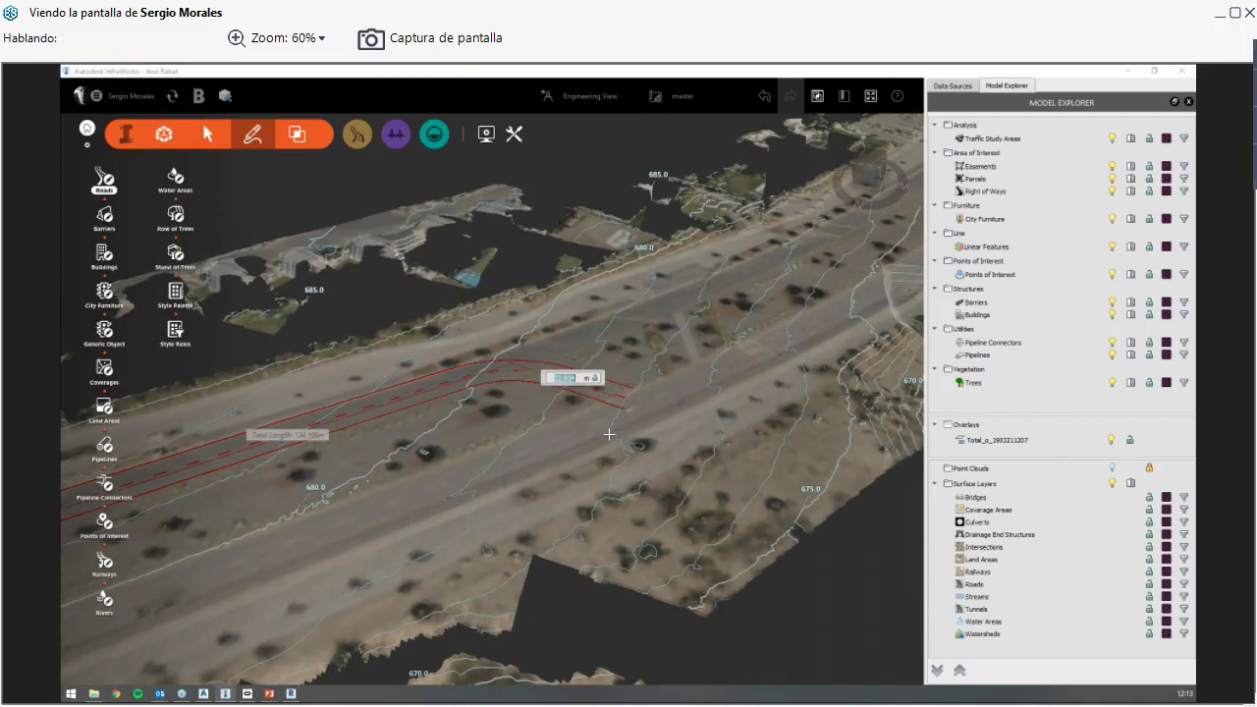
scroll(610, 435, "up", 1)
middle_click_drag(610, 435, 649, 391)
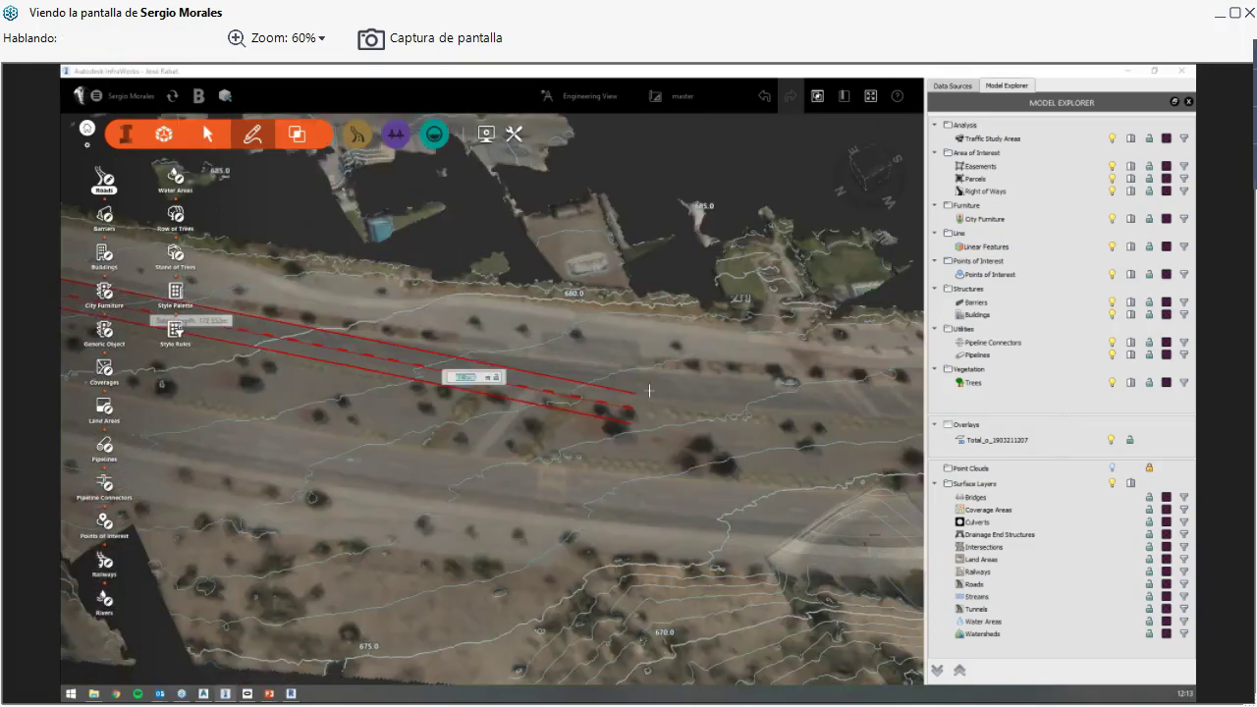
scroll(555, 385, "down", 2)
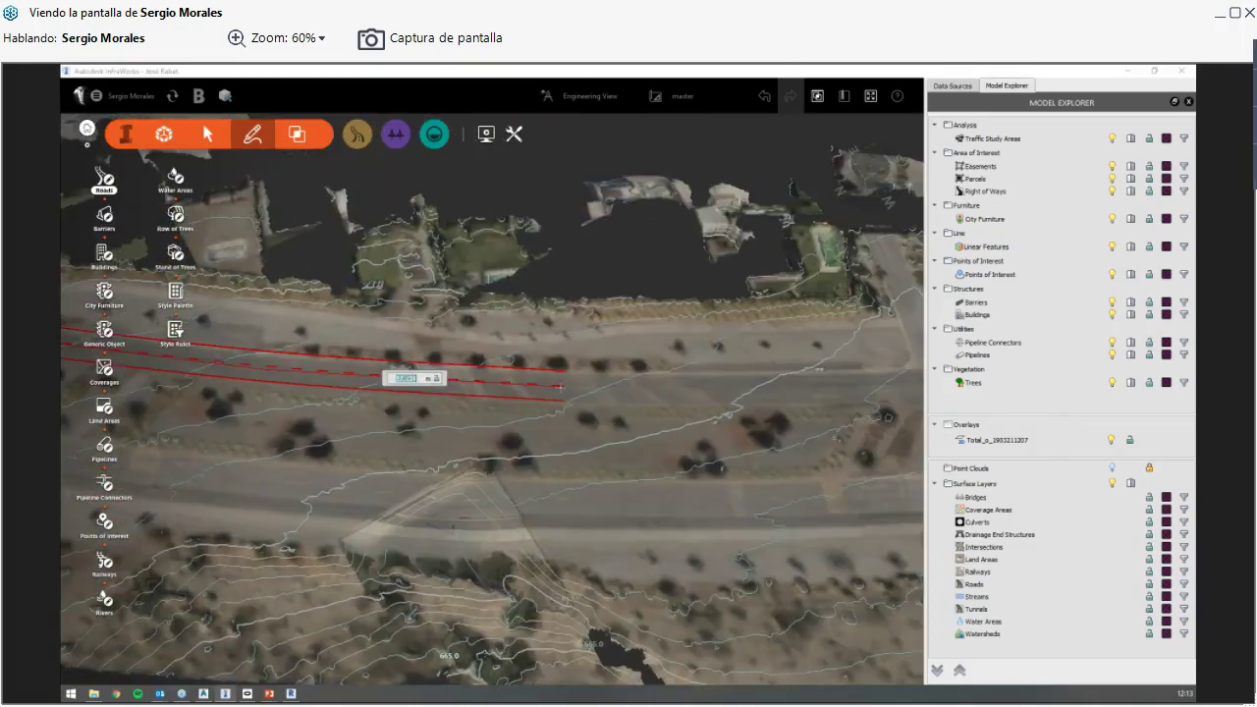
scroll(499, 385, "down", 1)
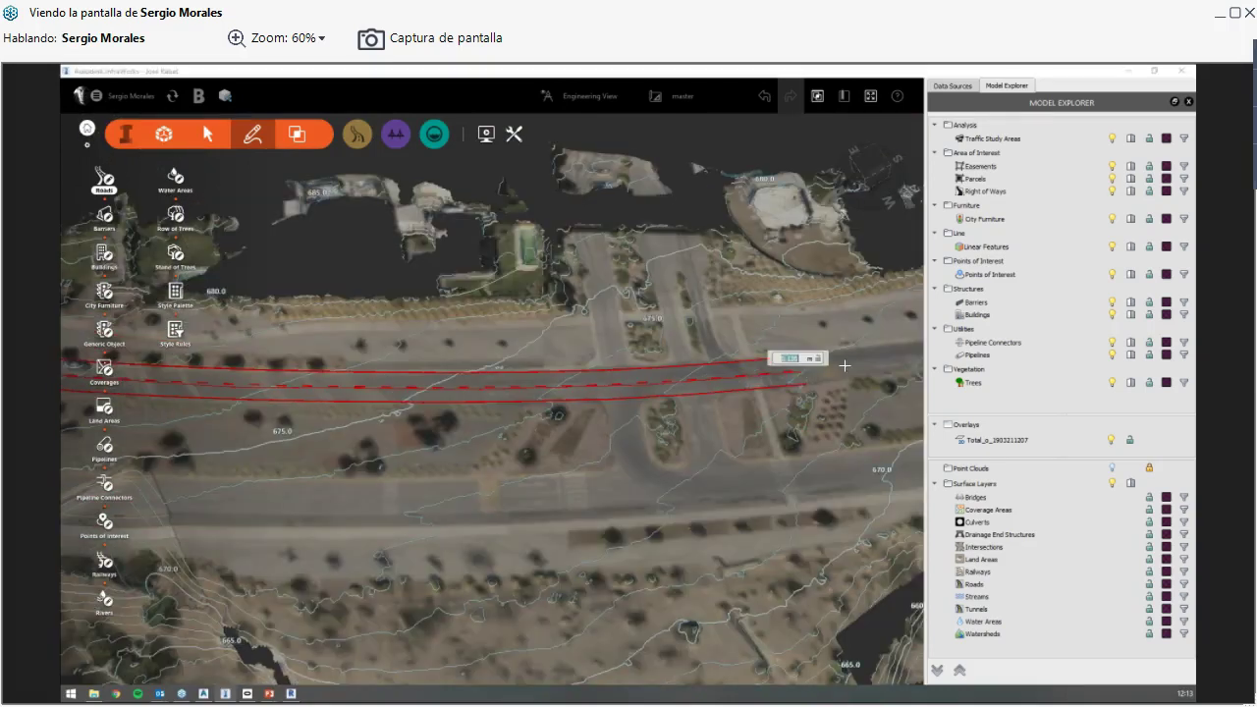
scroll(464, 396, "up", 1)
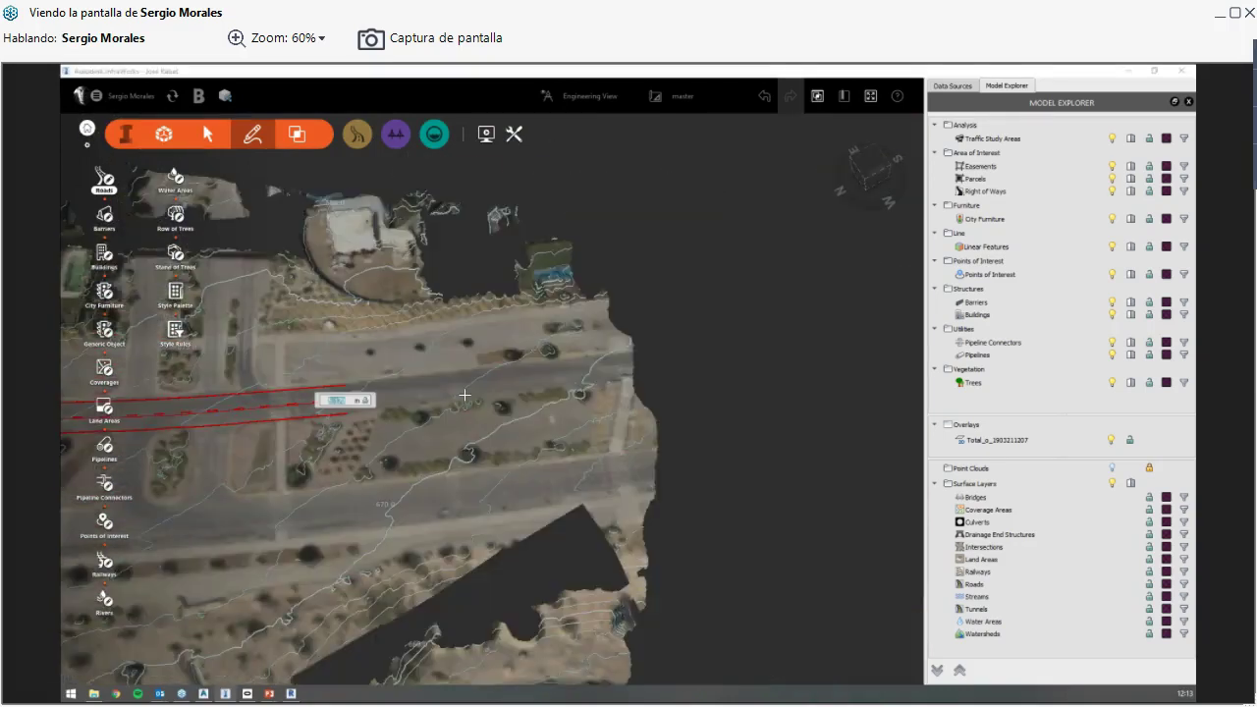
double_click(573, 375)
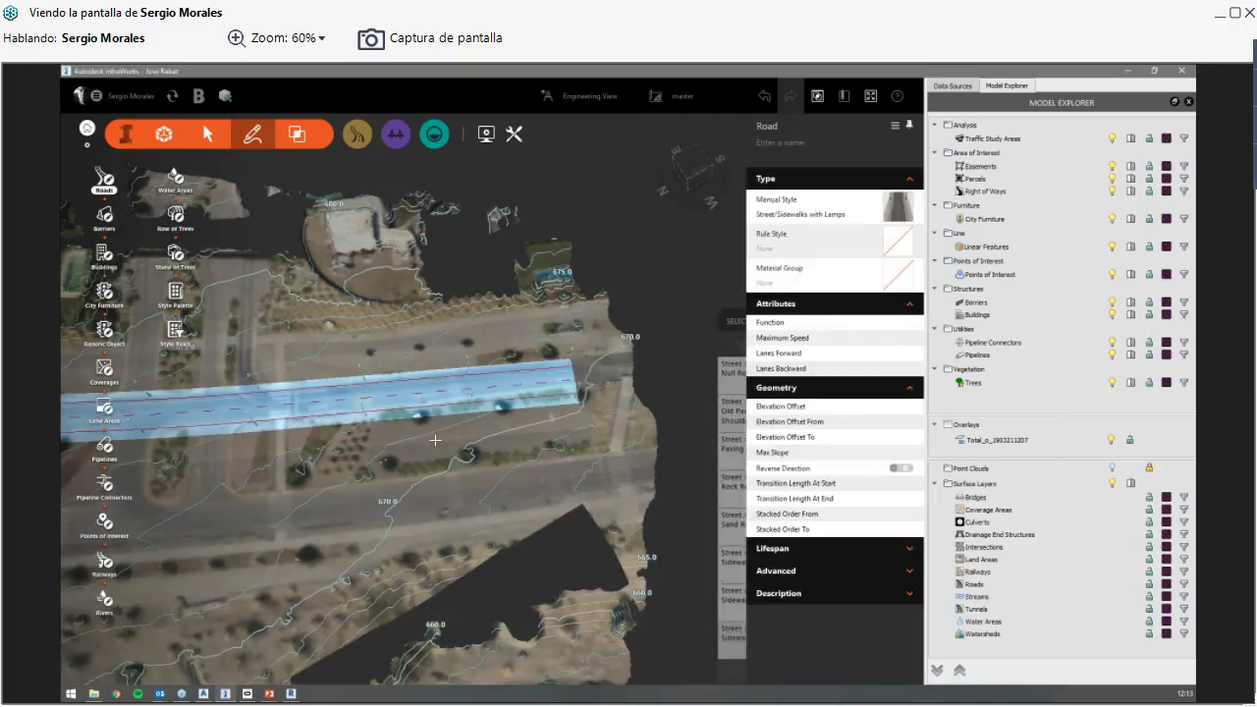
left_click(386, 460)
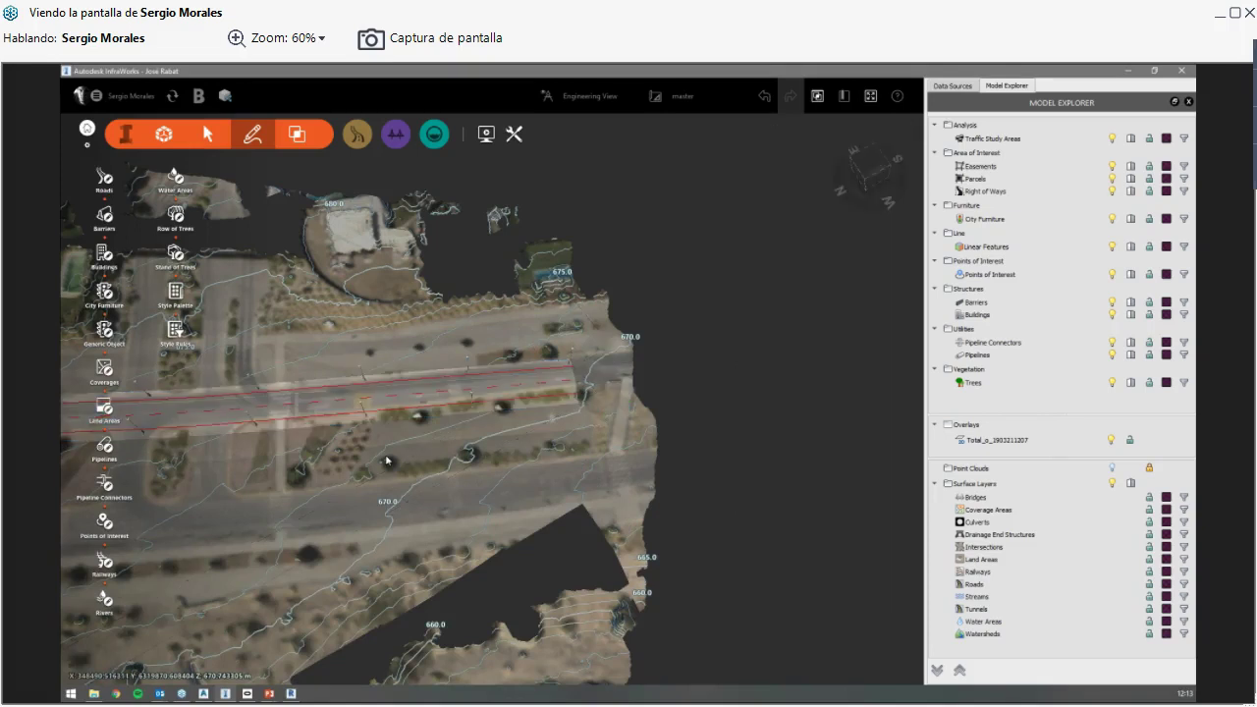
Step: Change the drawn road's manual style to Street/Street w_Sidewalk
middle_click_drag(507, 553, 521, 496)
left_click(521, 496)
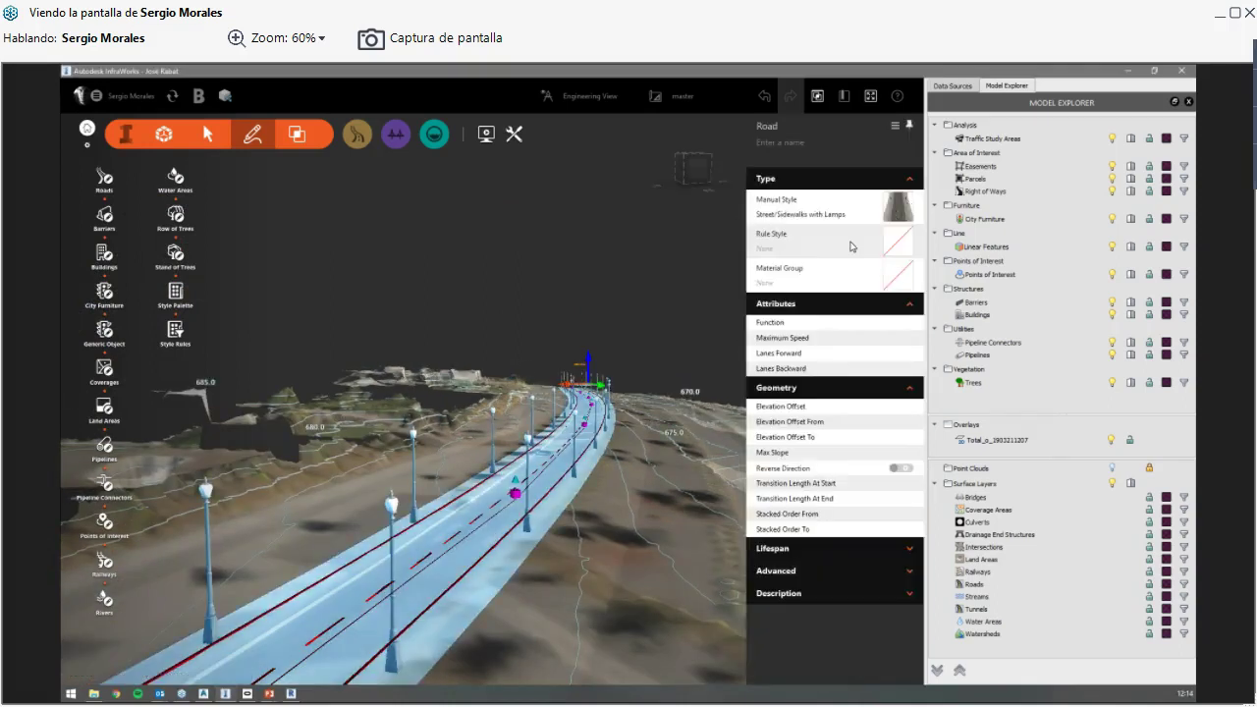
key("ctrl+z")
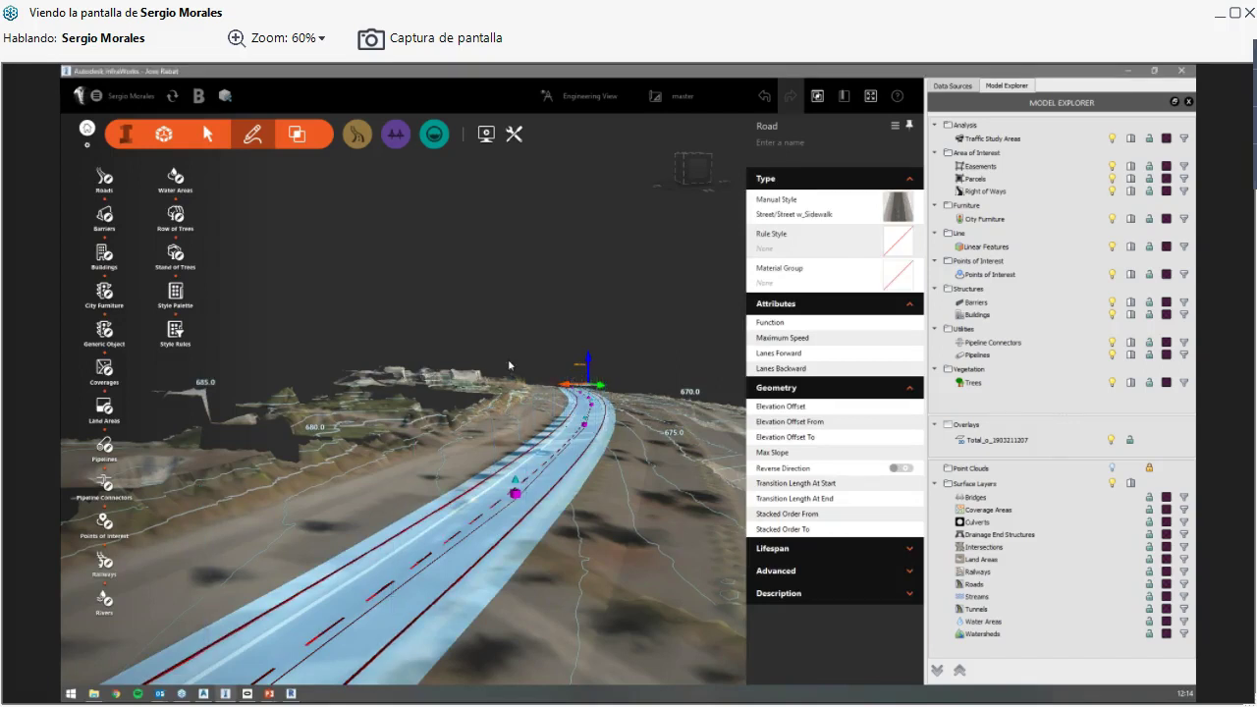
left_click(515, 281)
middle_click_drag(515, 281, 335, 403)
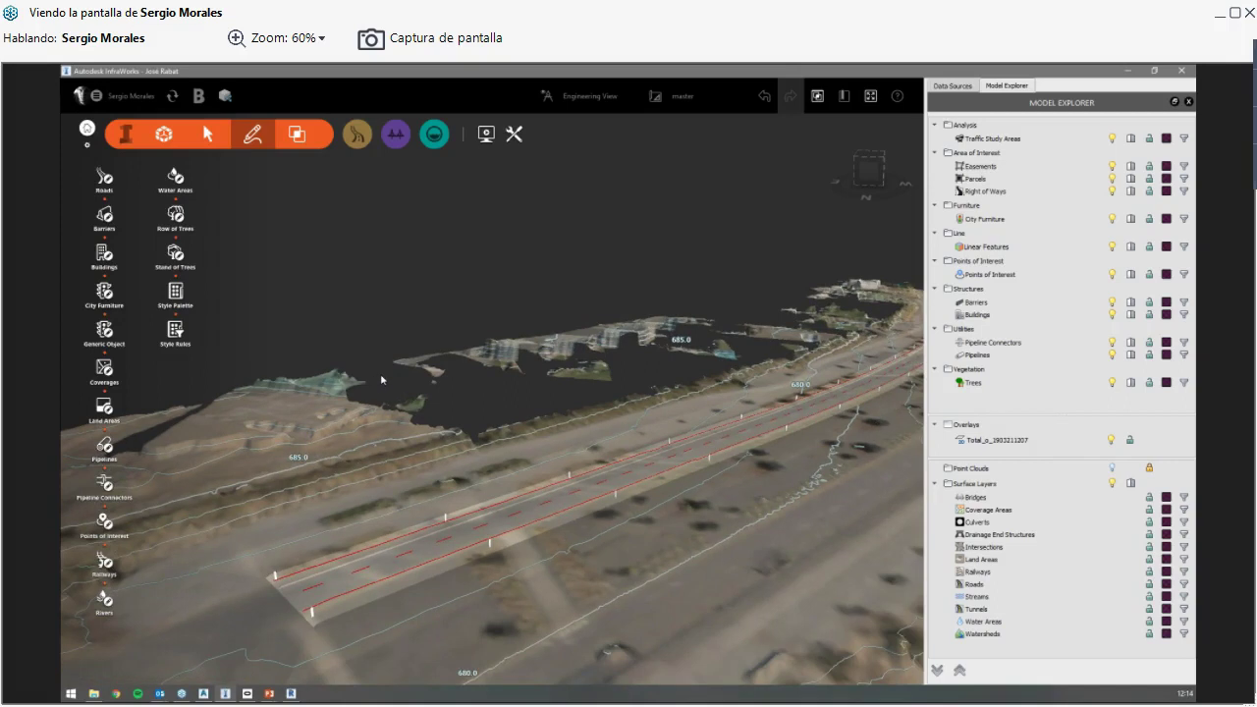
Step: Convert the drawn road to a component road
middle_click_drag(319, 513, 337, 573)
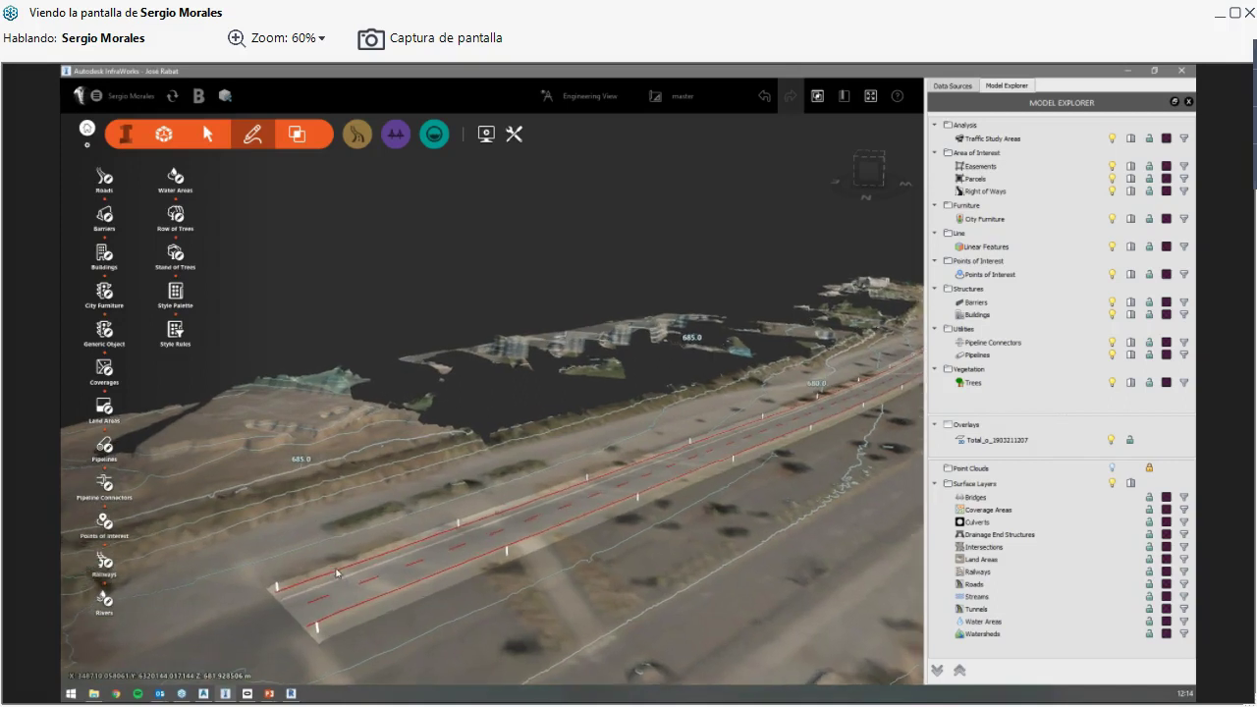
right_click(349, 587)
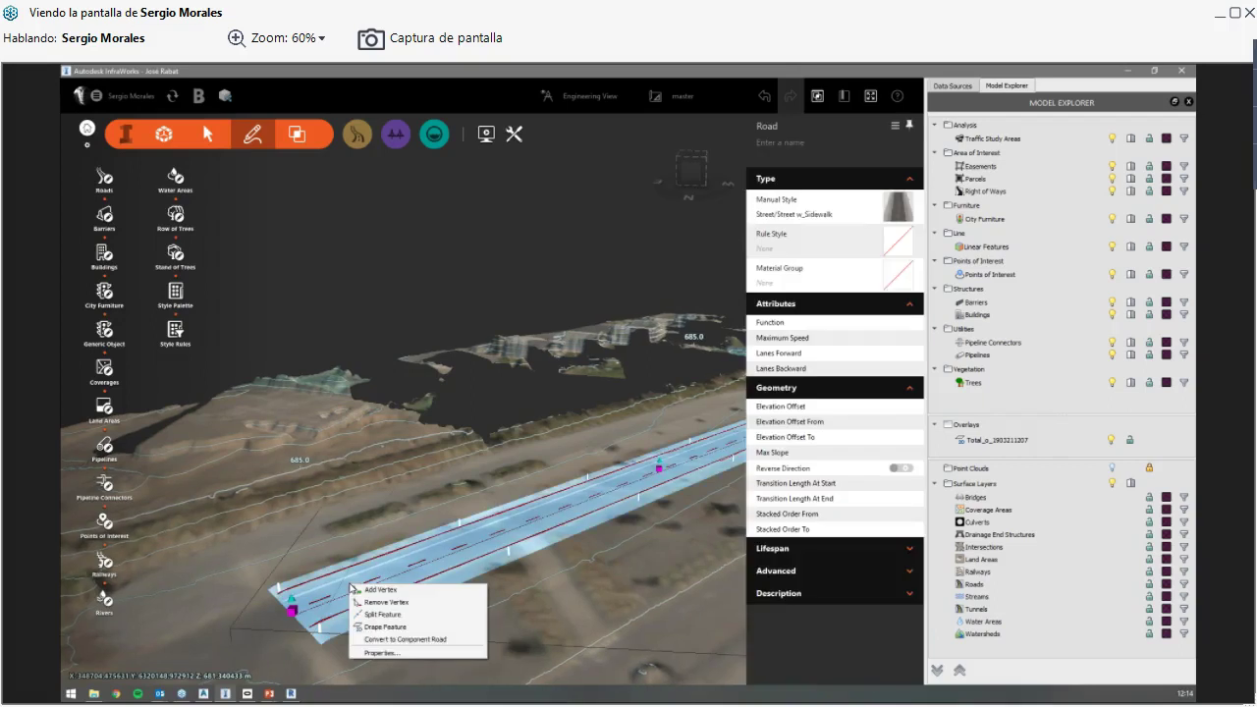
left_click(400, 640)
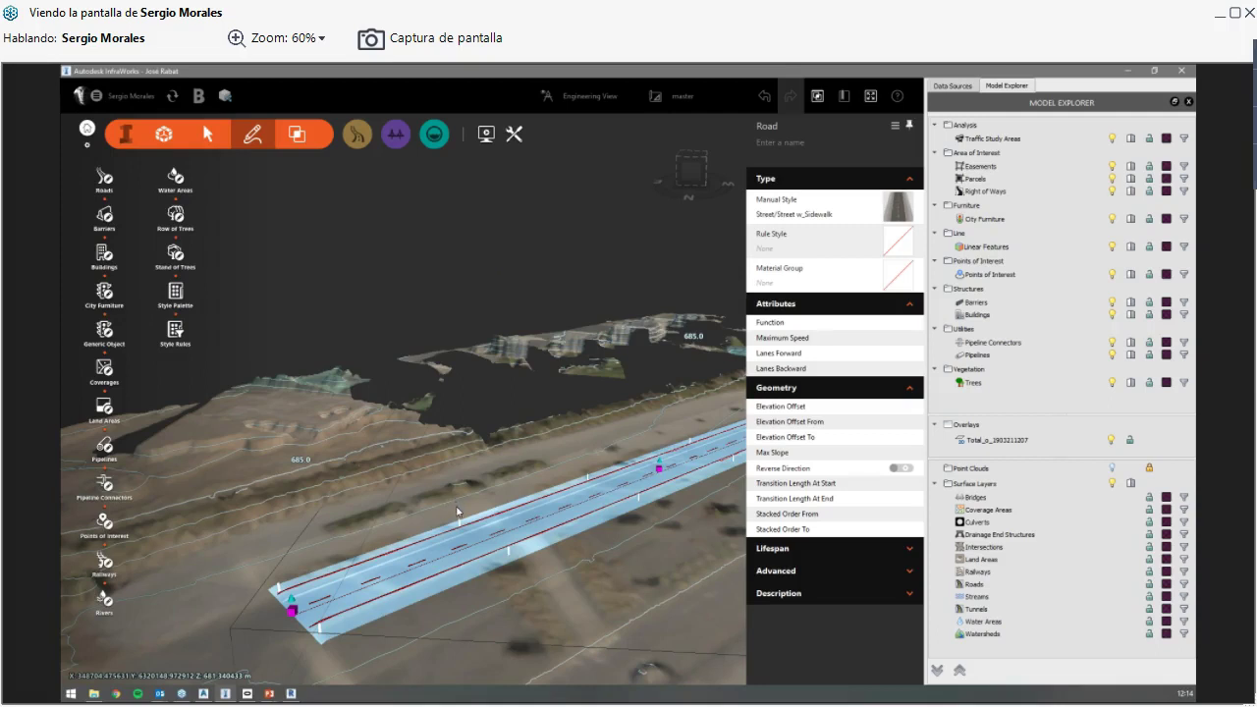
left_click(418, 286)
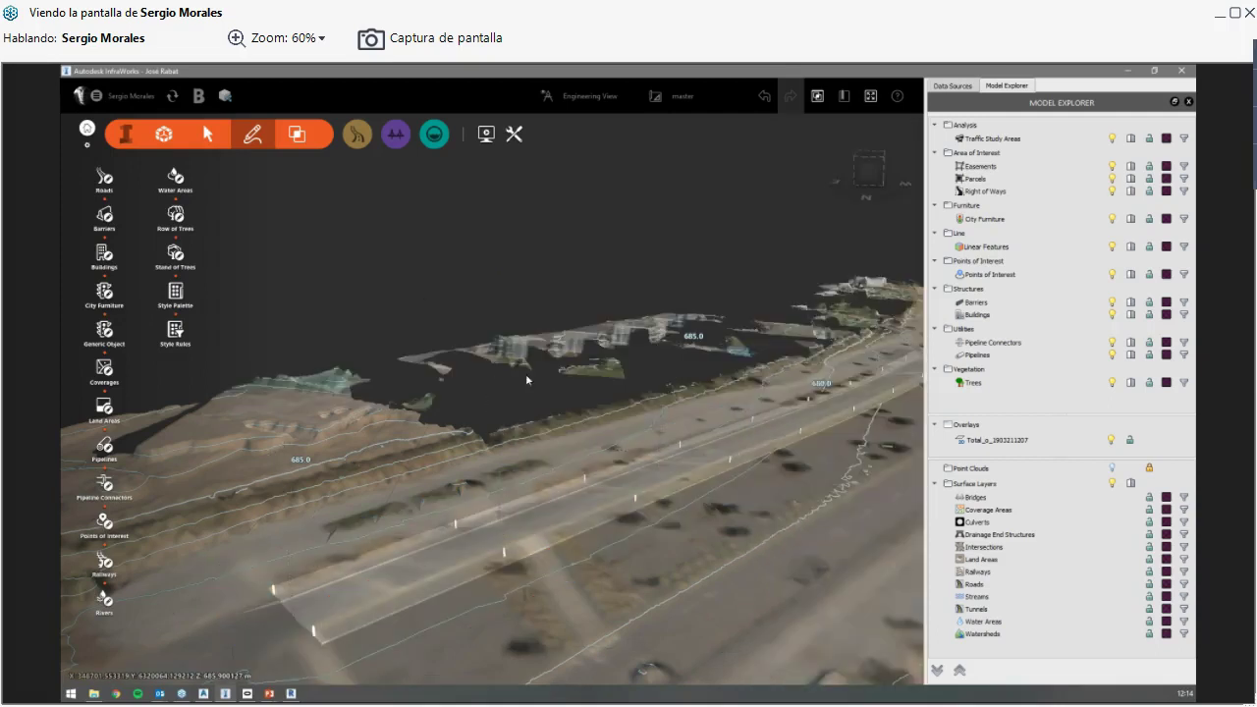
Step: Examine the component road's vertical alignment in an enlarged profile view and close the profile
left_click(543, 480)
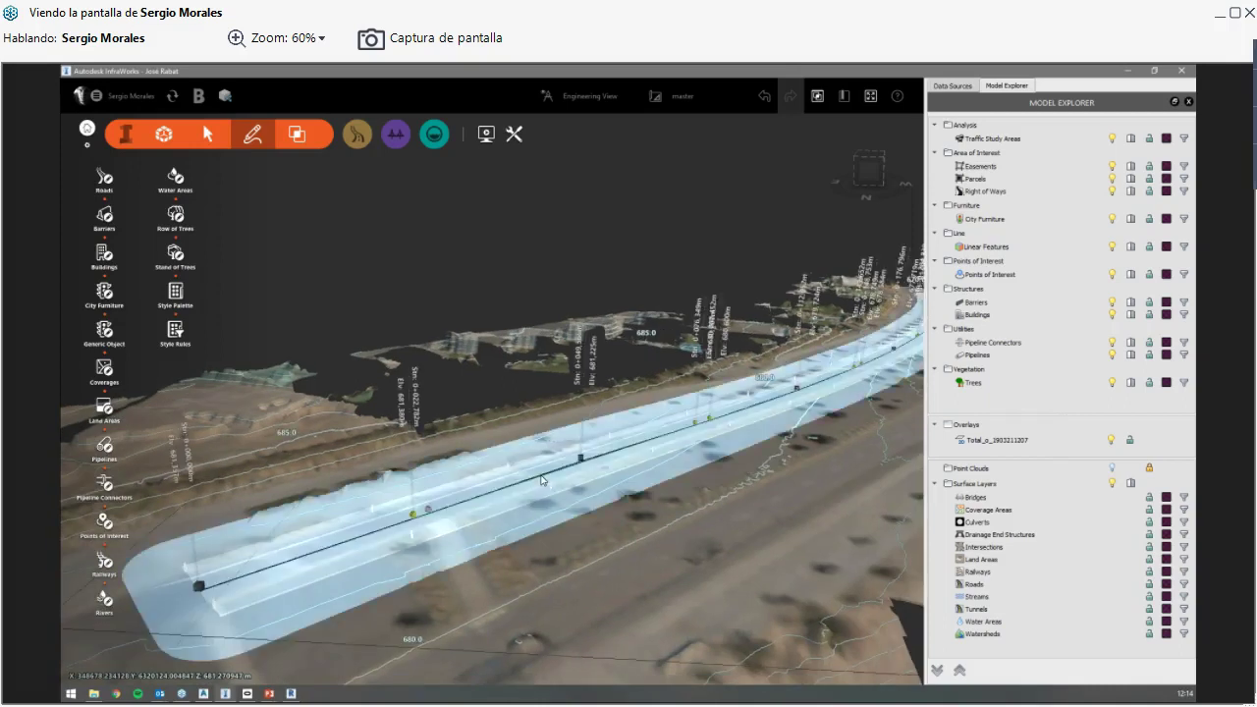
right_click(543, 480)
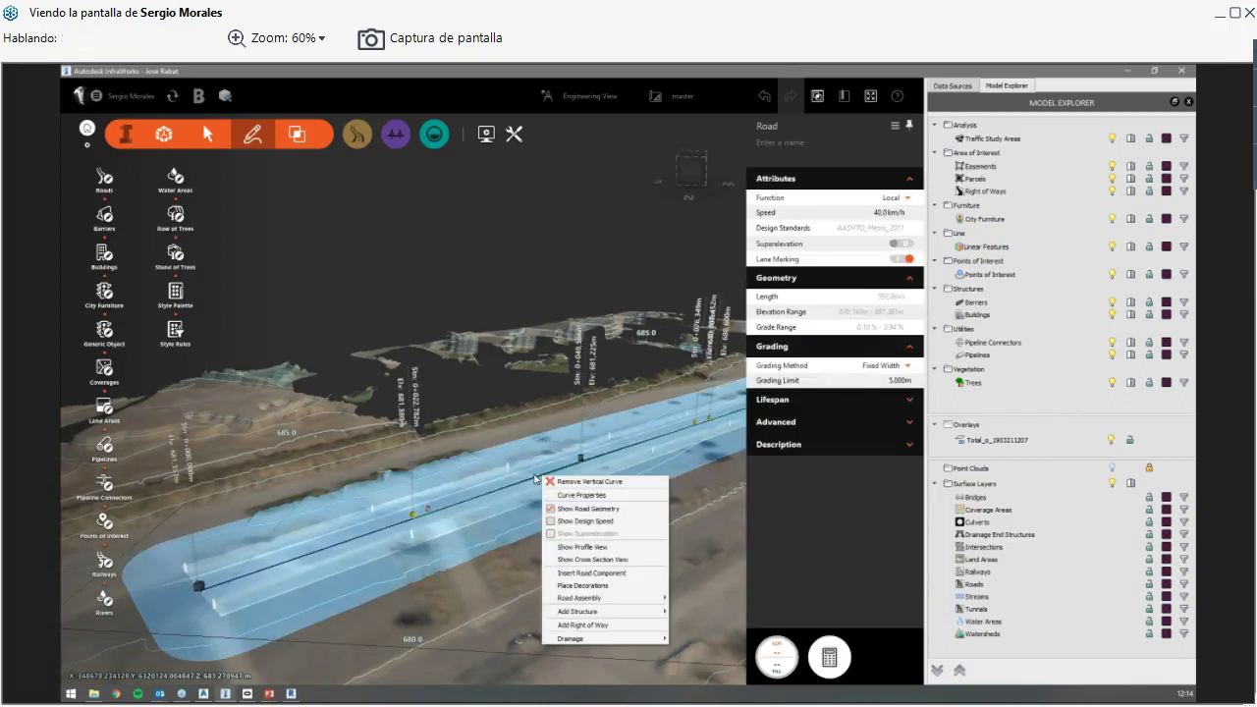
left_click(584, 548)
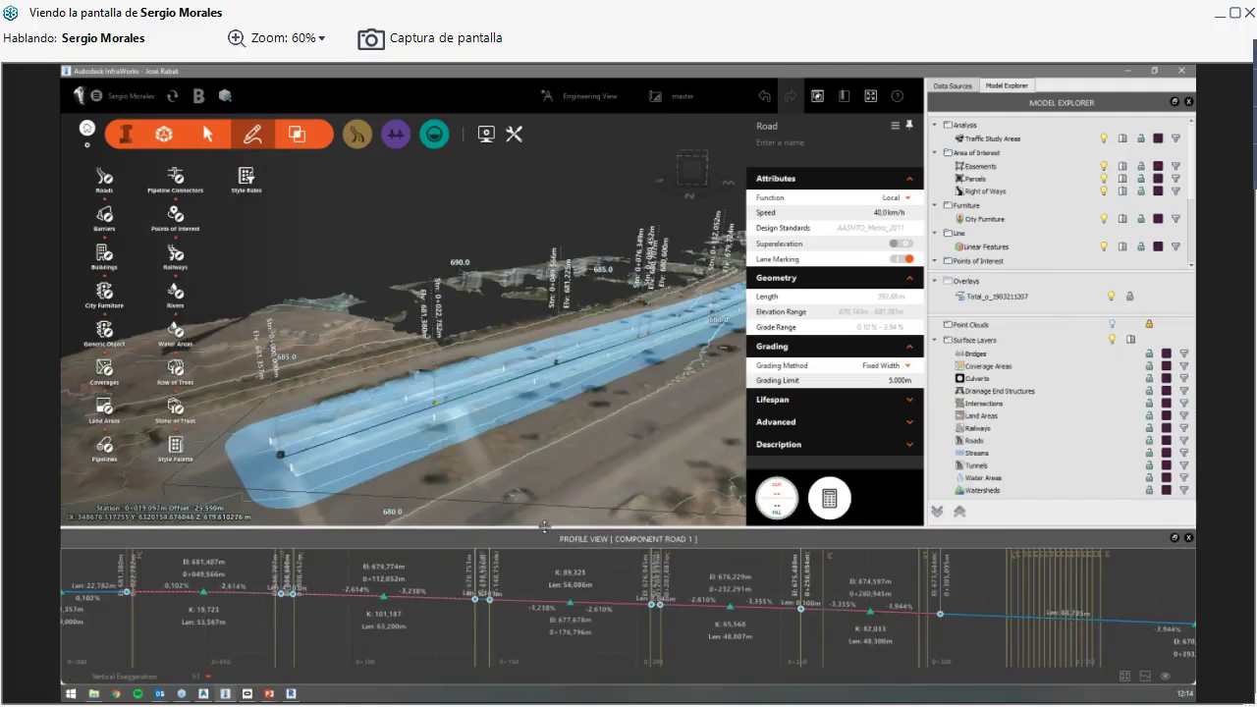
left_click_drag(545, 528, 528, 422)
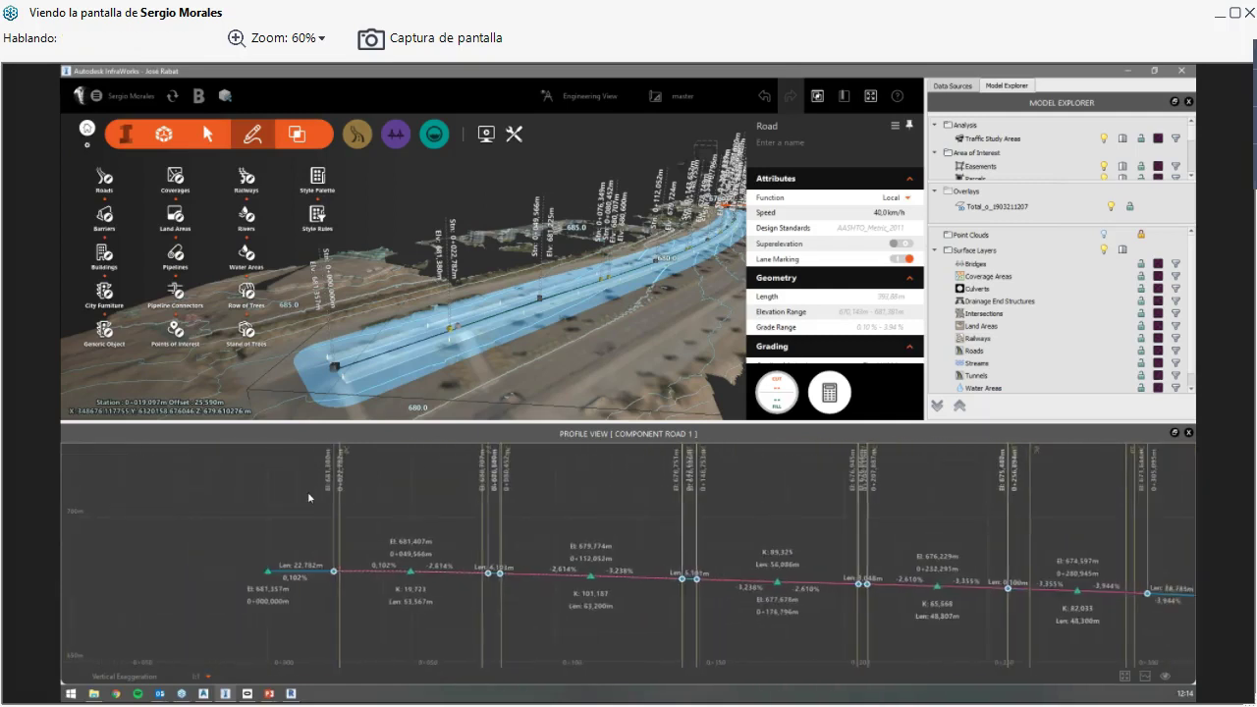
left_click(1188, 433)
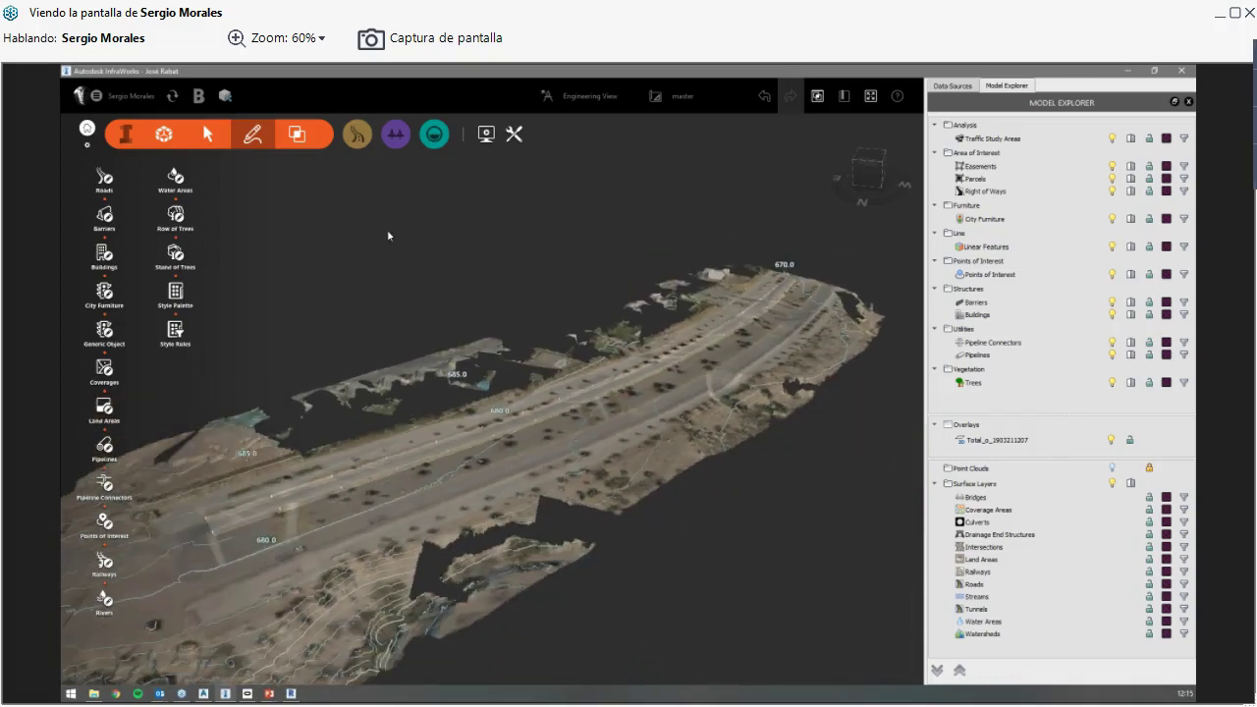
Step: Leave the model for the InfraWorks home screen and start a new drawing in Civil 3D
left_click(125, 138)
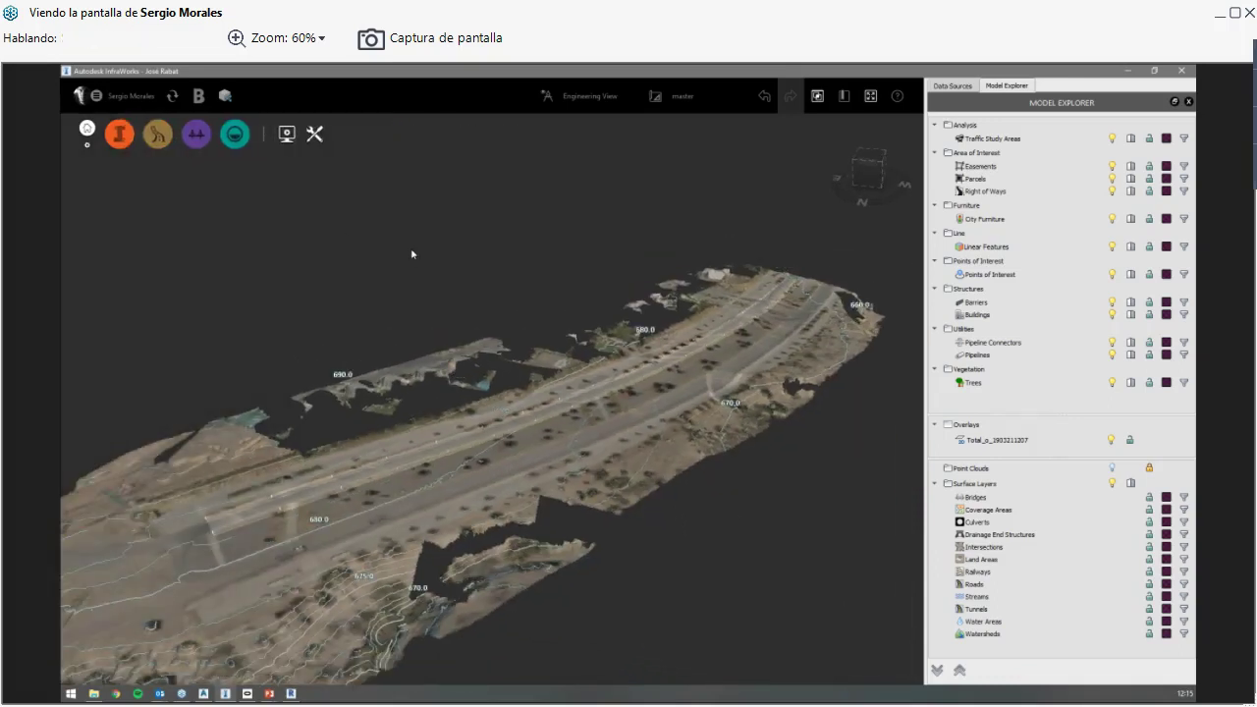
left_click(82, 135)
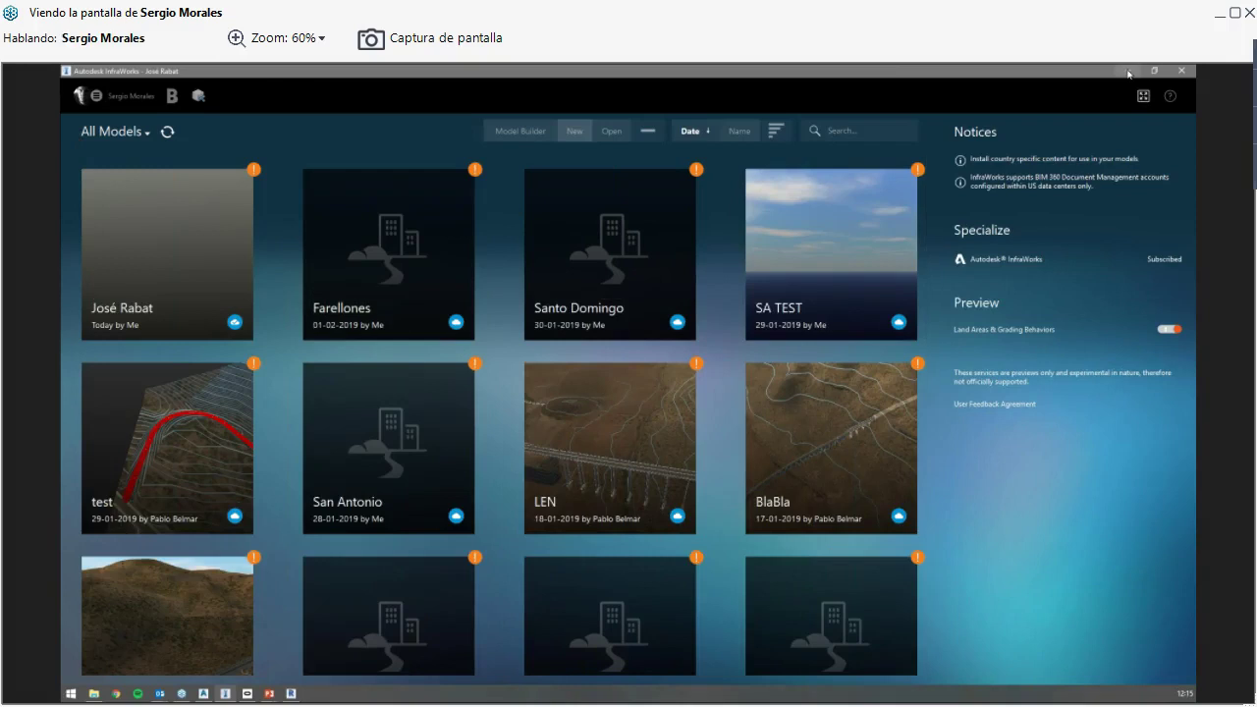
key("alt+Tab")
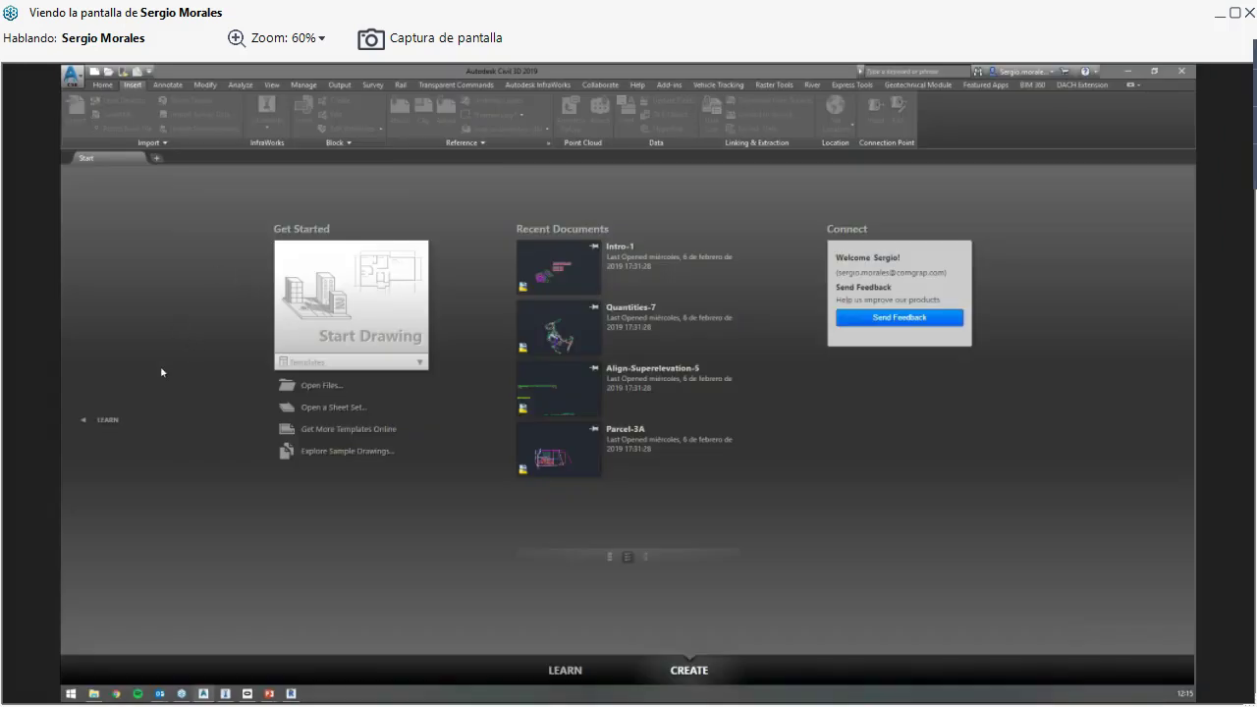
left_click(387, 340)
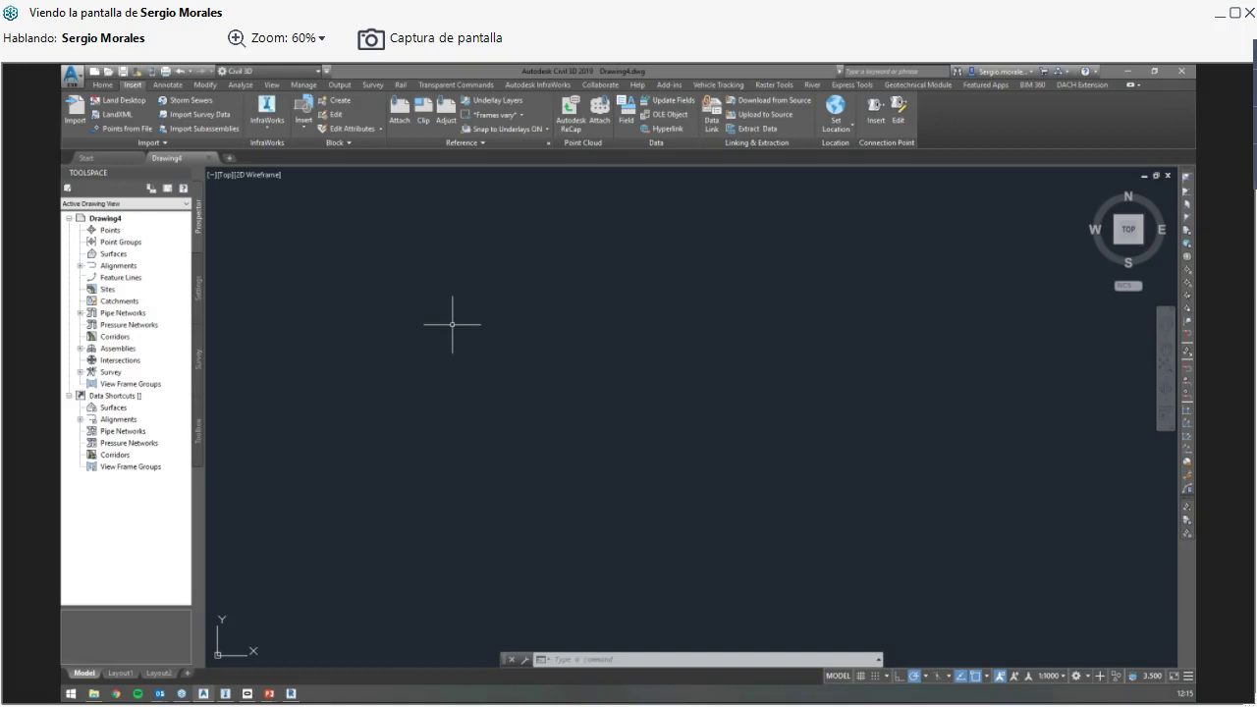
Step: Try to open the InfraWorks model in the Civil 3D drawing using the model's own coordinate system
left_click(532, 85)
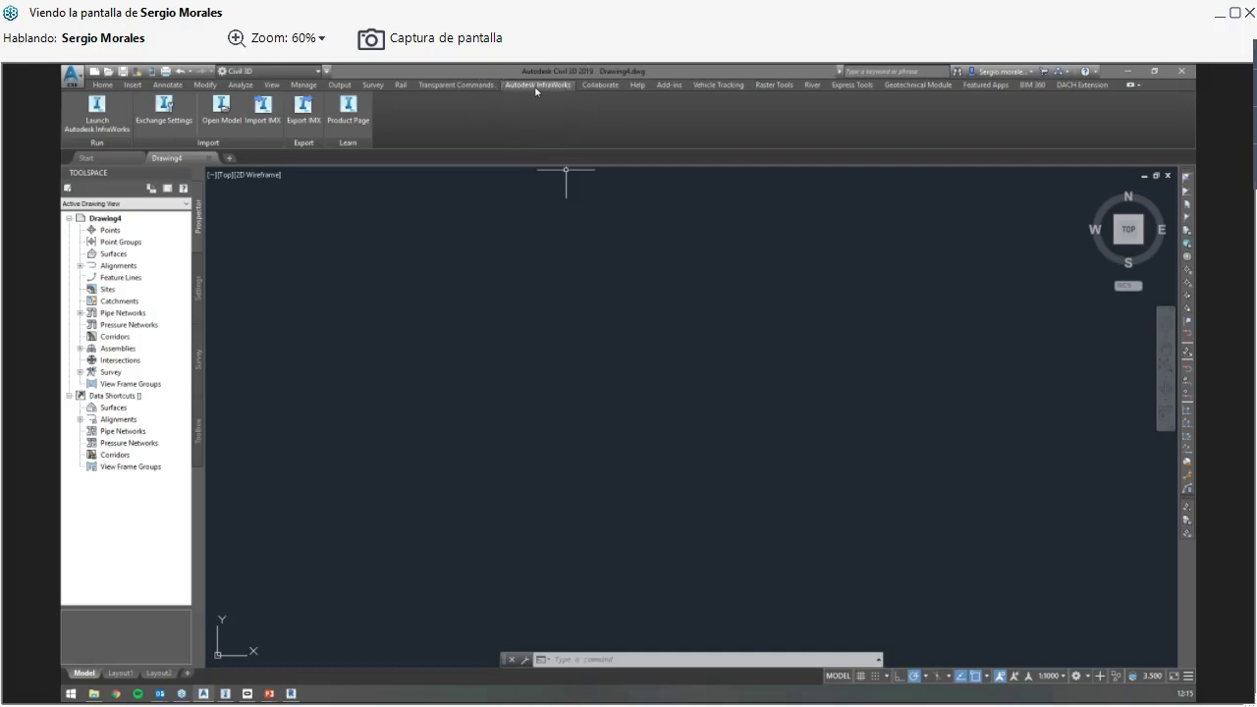
left_click(224, 122)
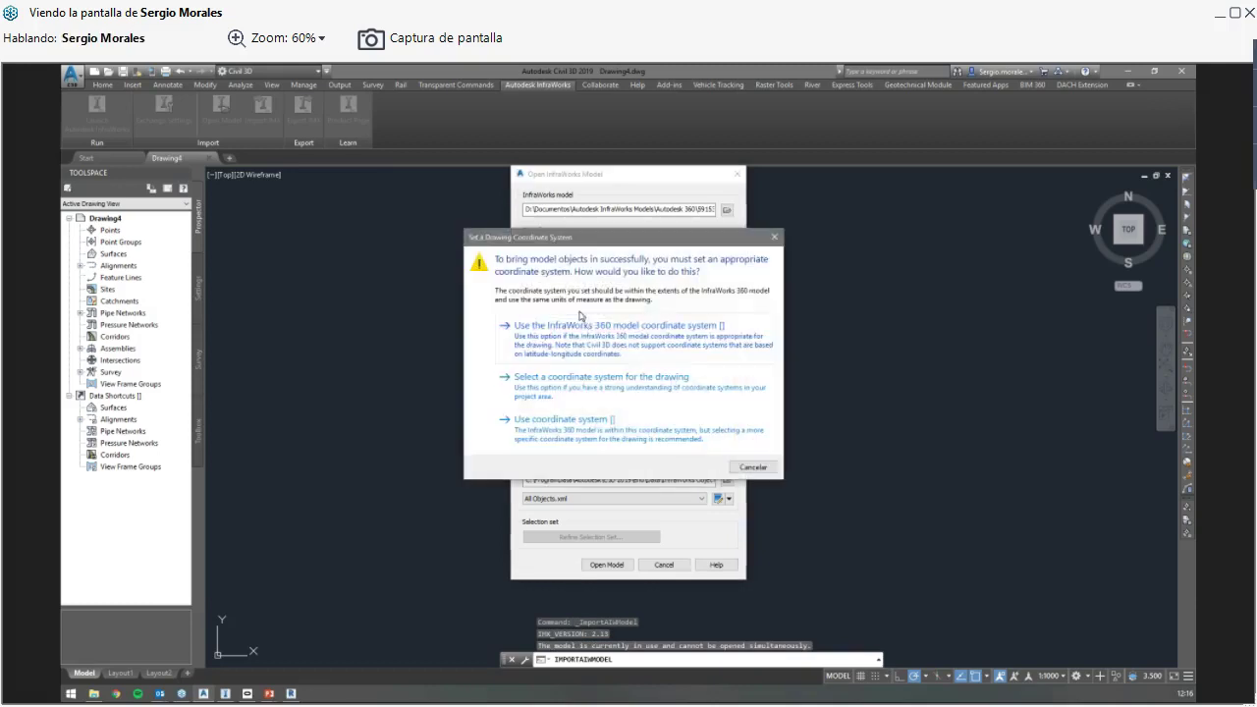
left_click(597, 349)
left_click_drag(612, 174, 521, 174)
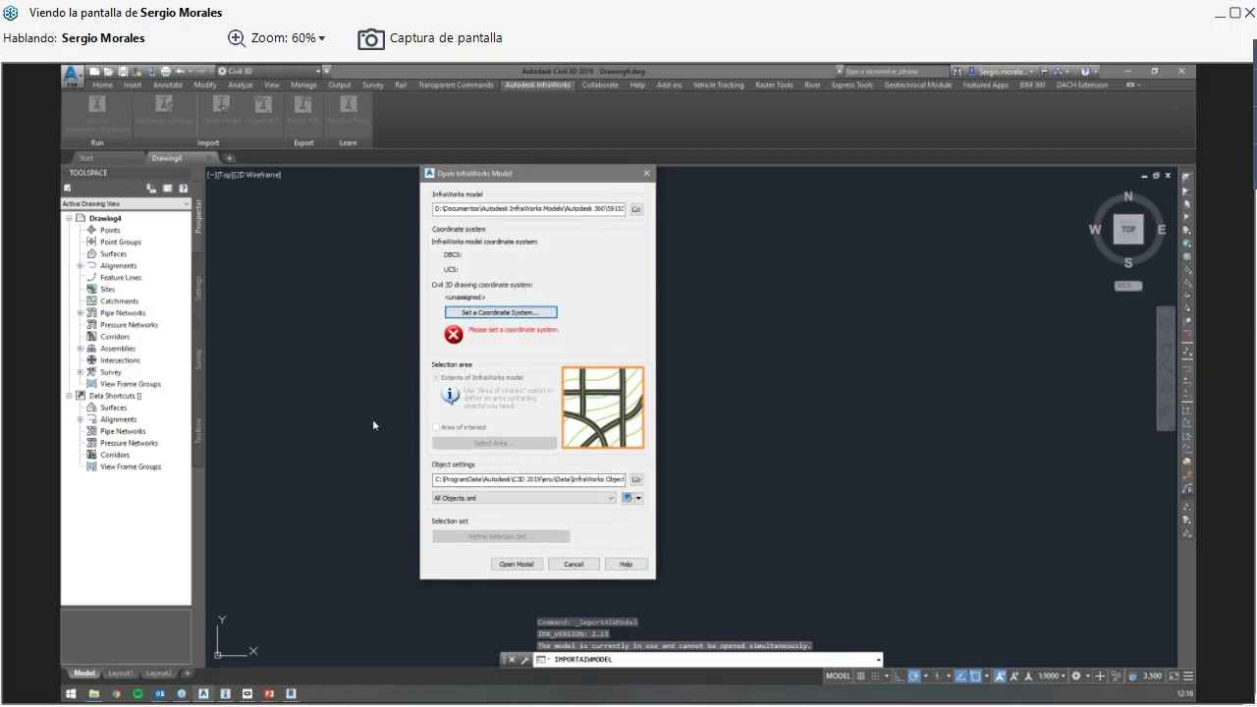
left_click(570, 568)
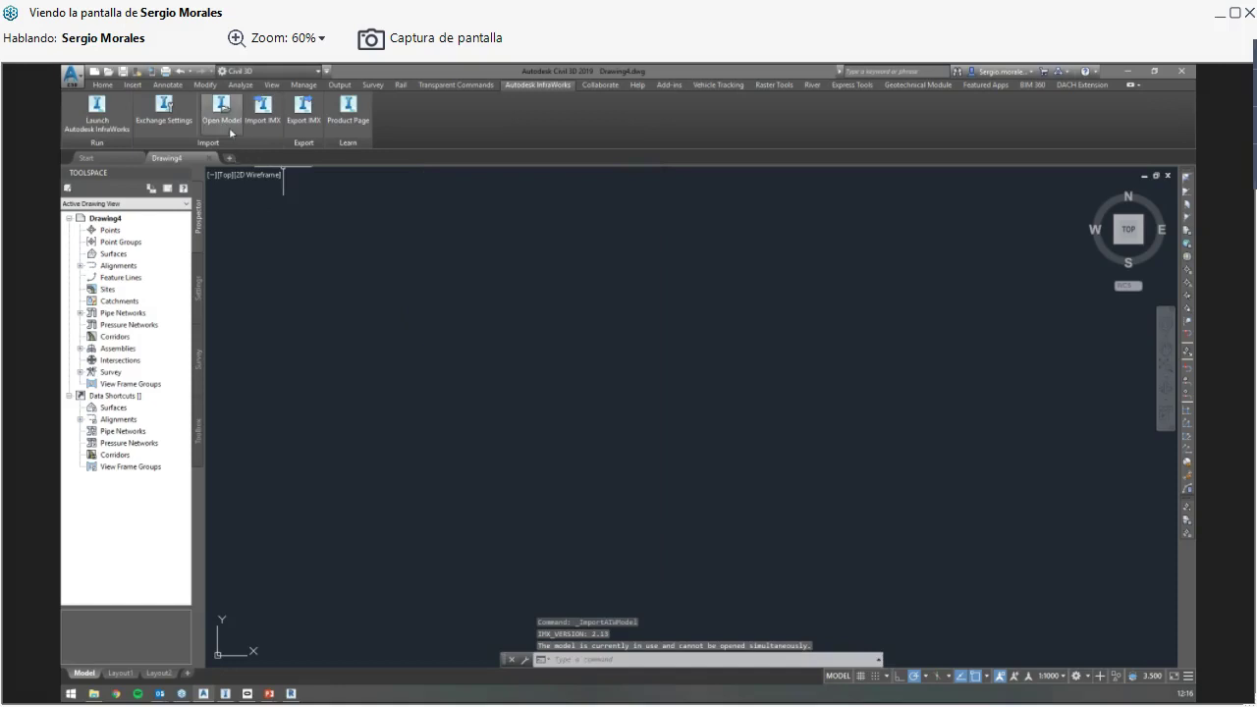
Step: Try again to open the InfraWorks model by selecting its SQLite file, and check its coordinate system information
left_click(228, 128)
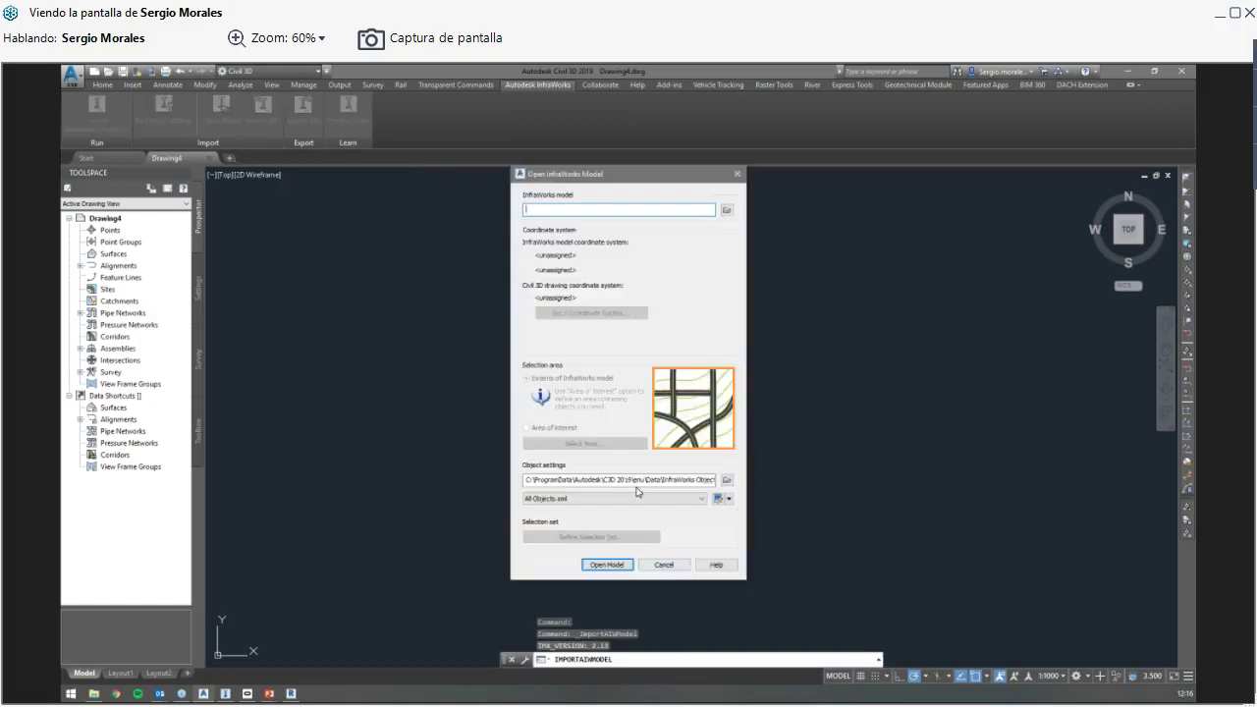
left_click(727, 210)
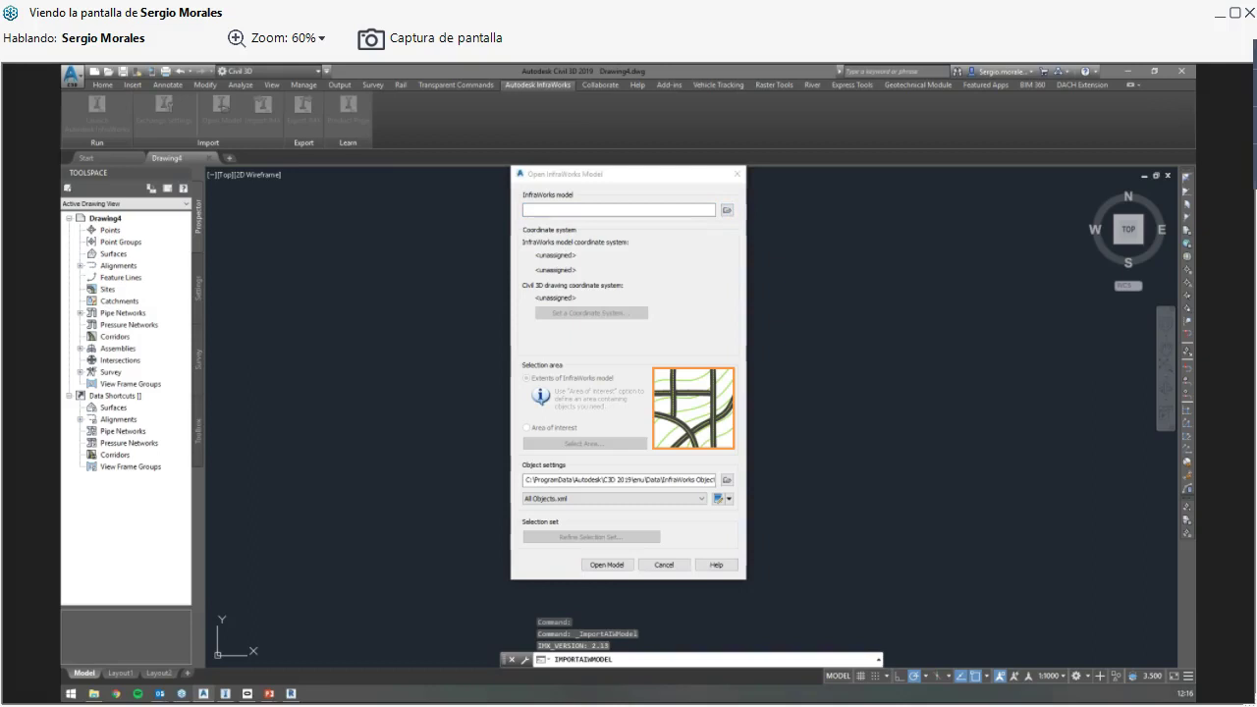
left_click(202, 391)
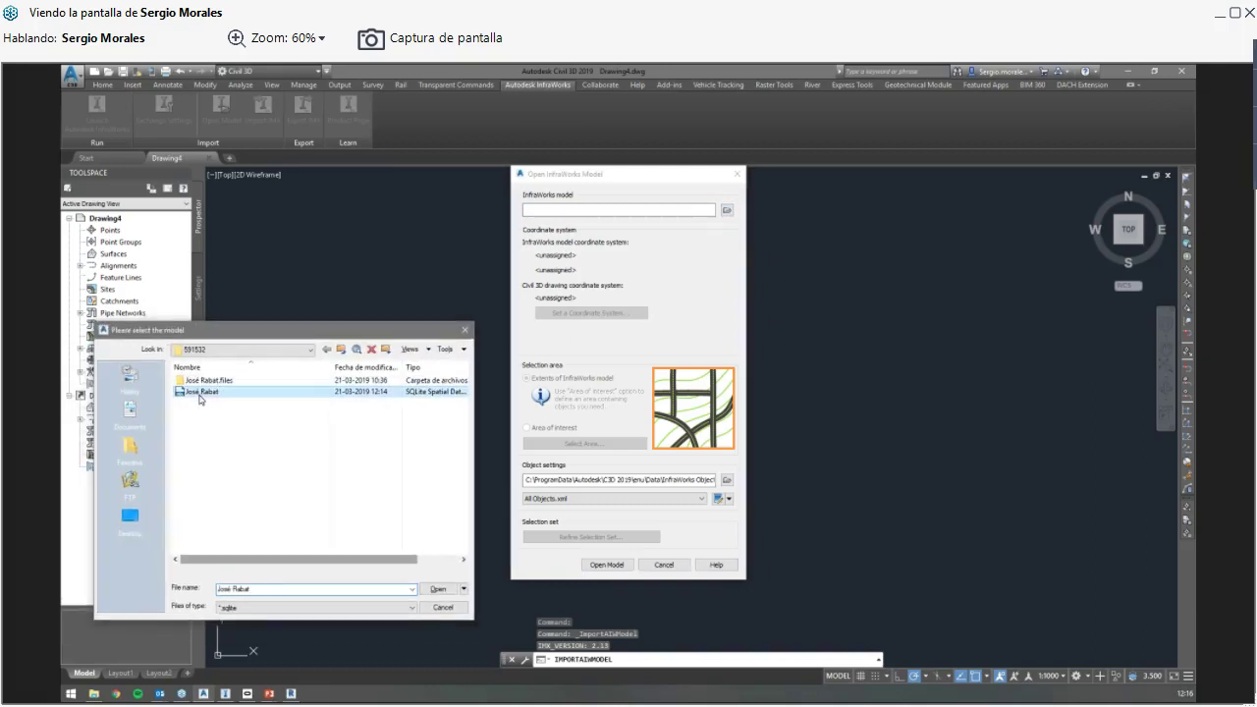
left_click(438, 588)
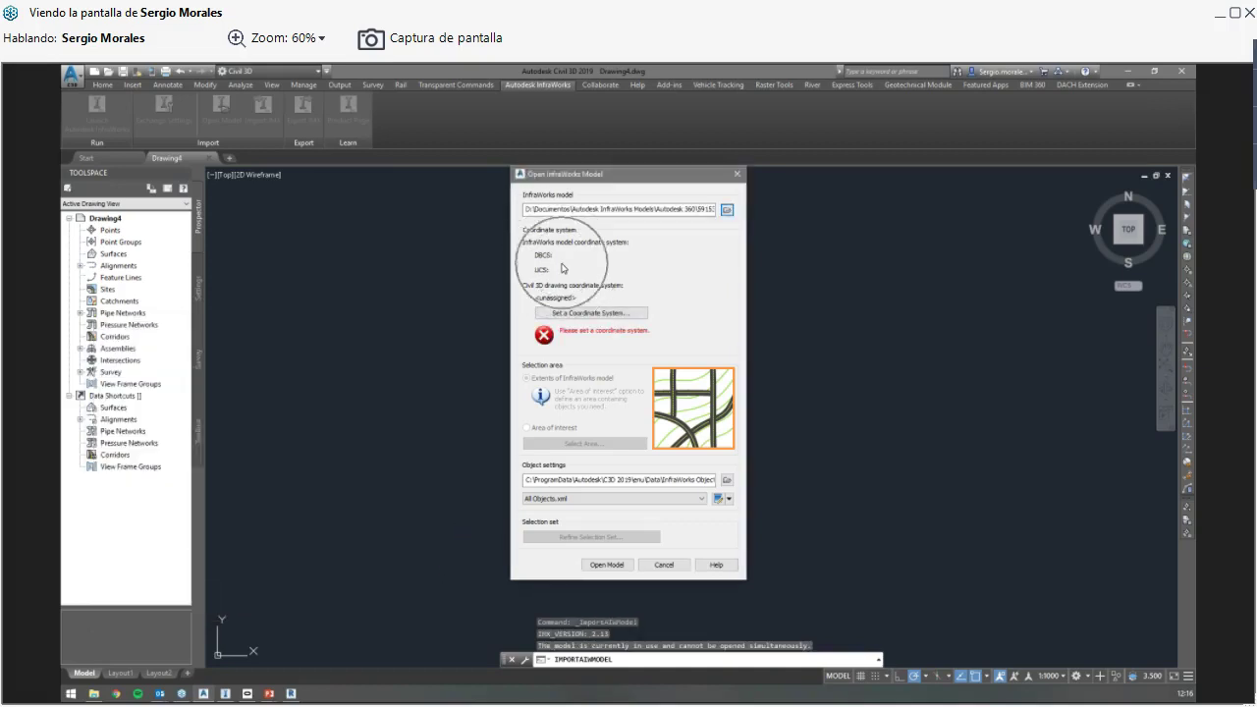
left_click(665, 566)
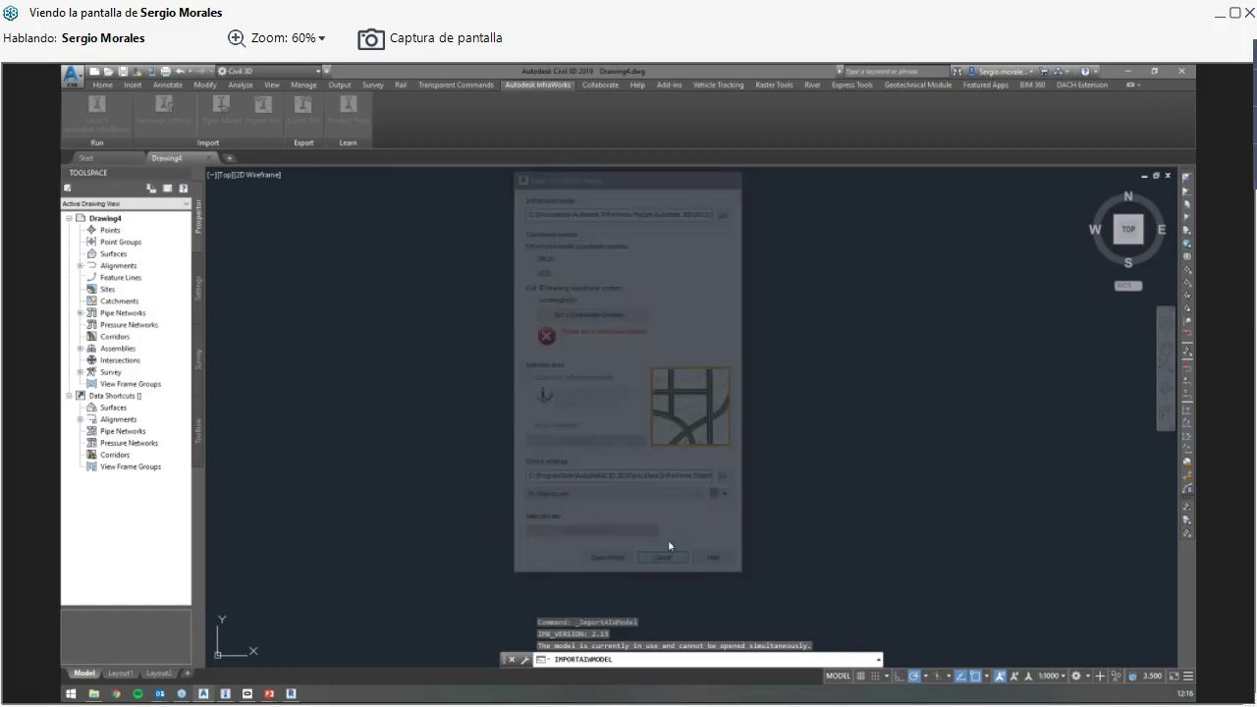
Step: Switch back to InfraWorks and export the entire model to IM_Export.imx on the desktop with the SA-SIR-19S coordinate system
left_click(226, 694)
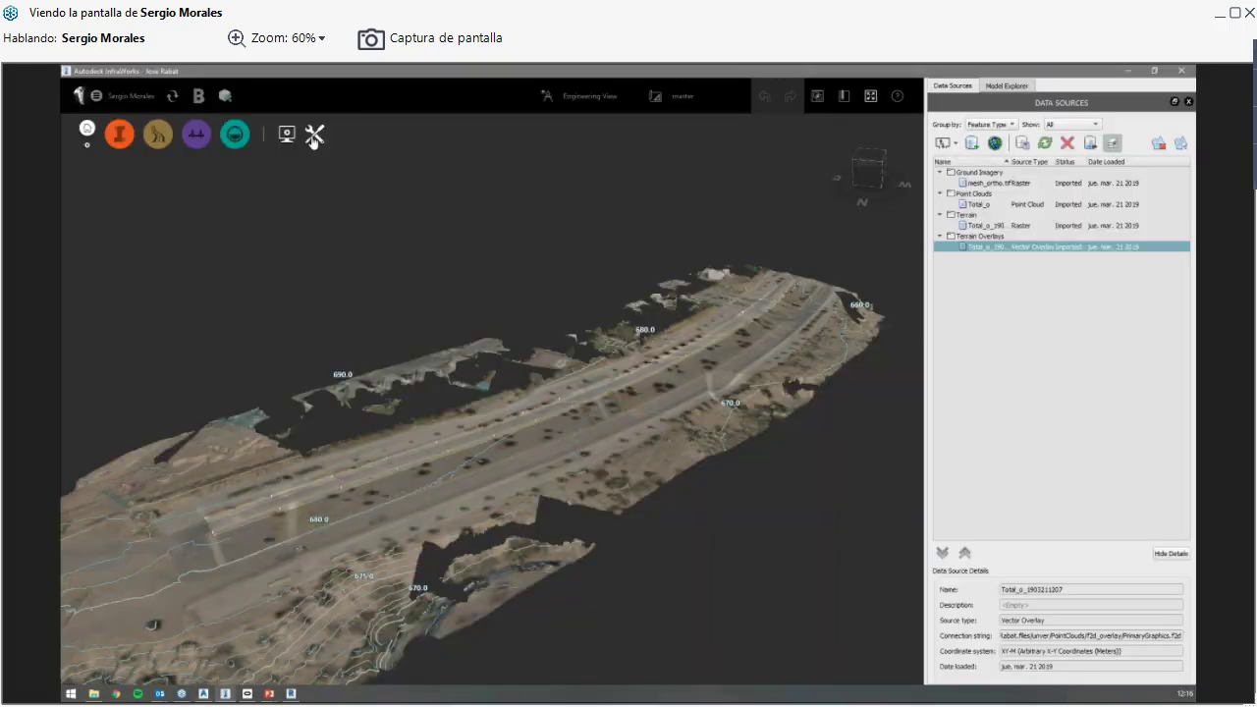
left_click(313, 137)
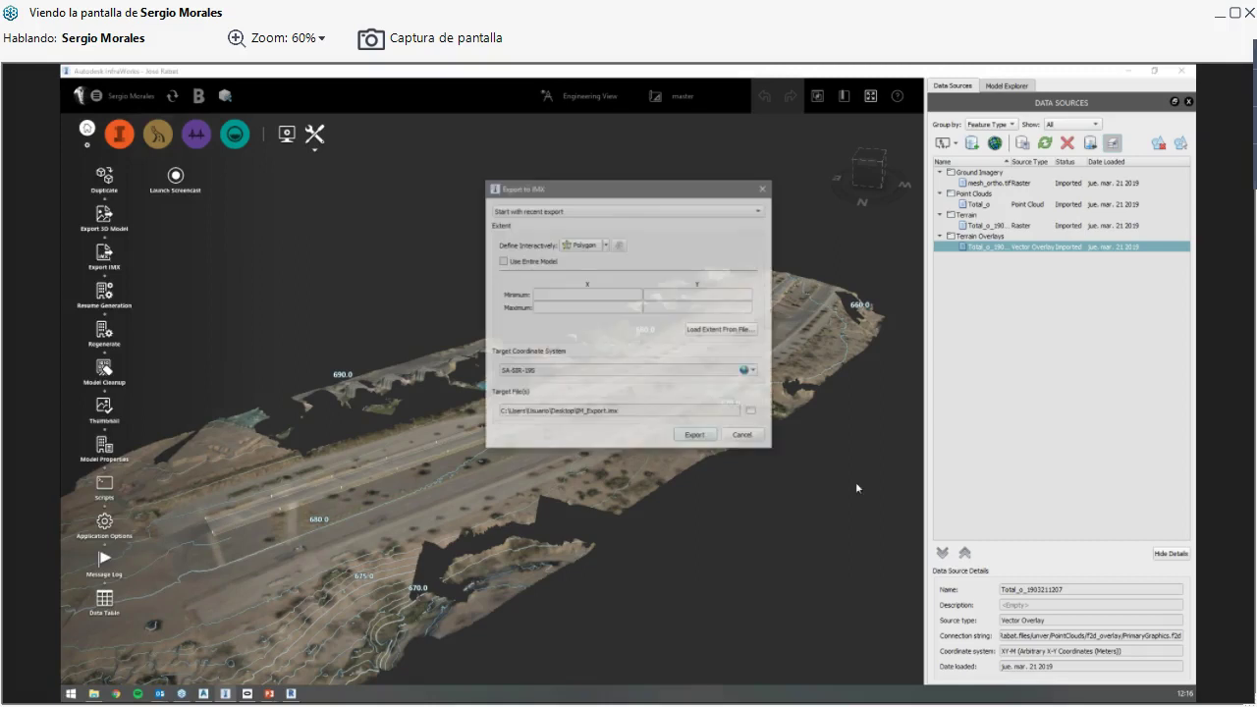
left_click(696, 436)
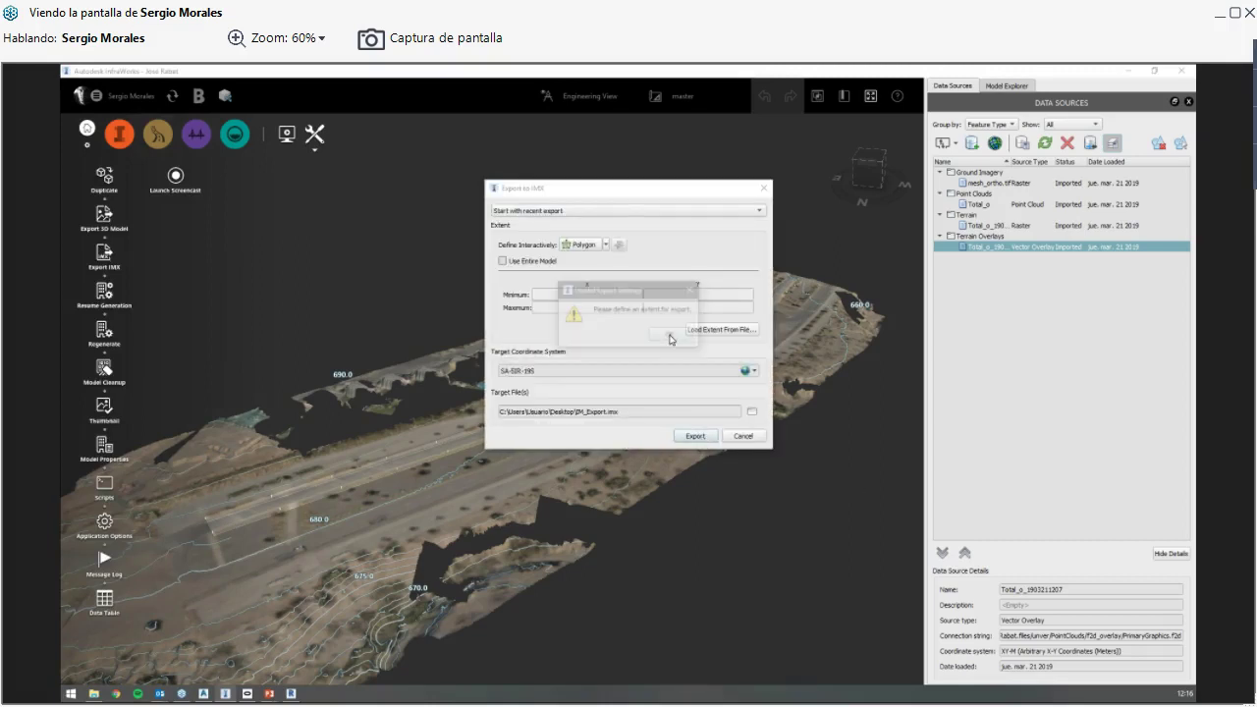
left_click(673, 336)
left_click(525, 261)
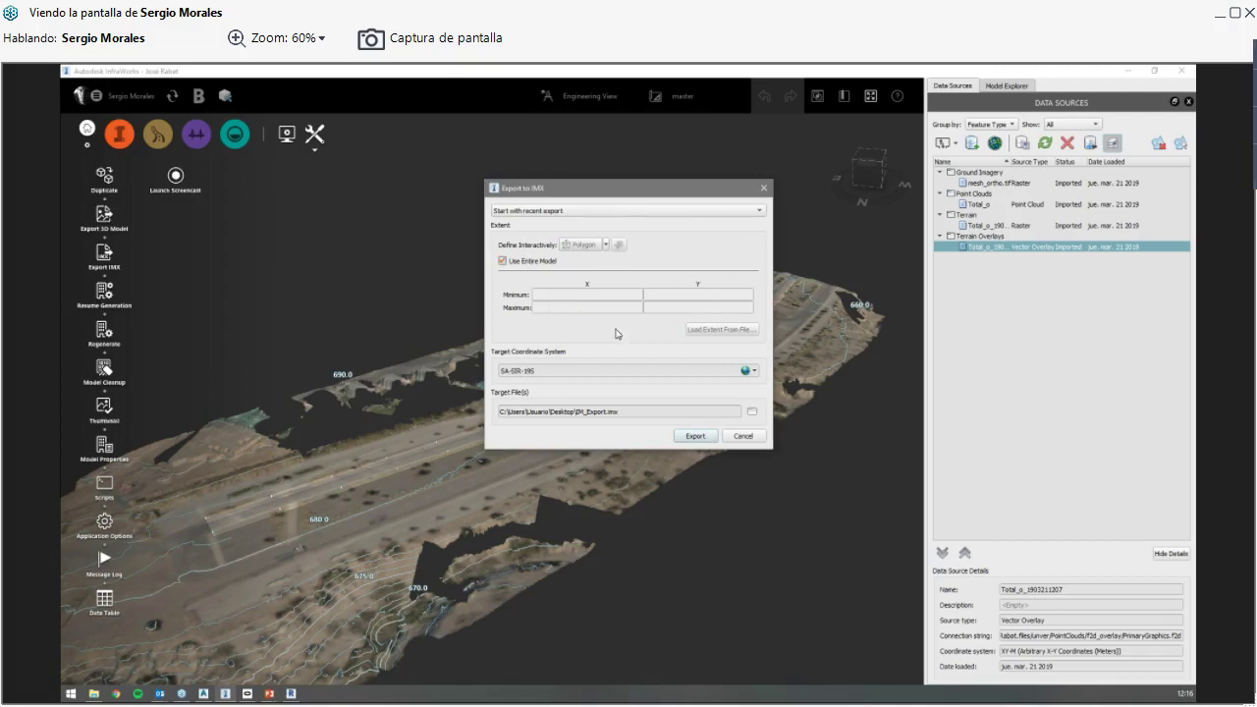
left_click(697, 436)
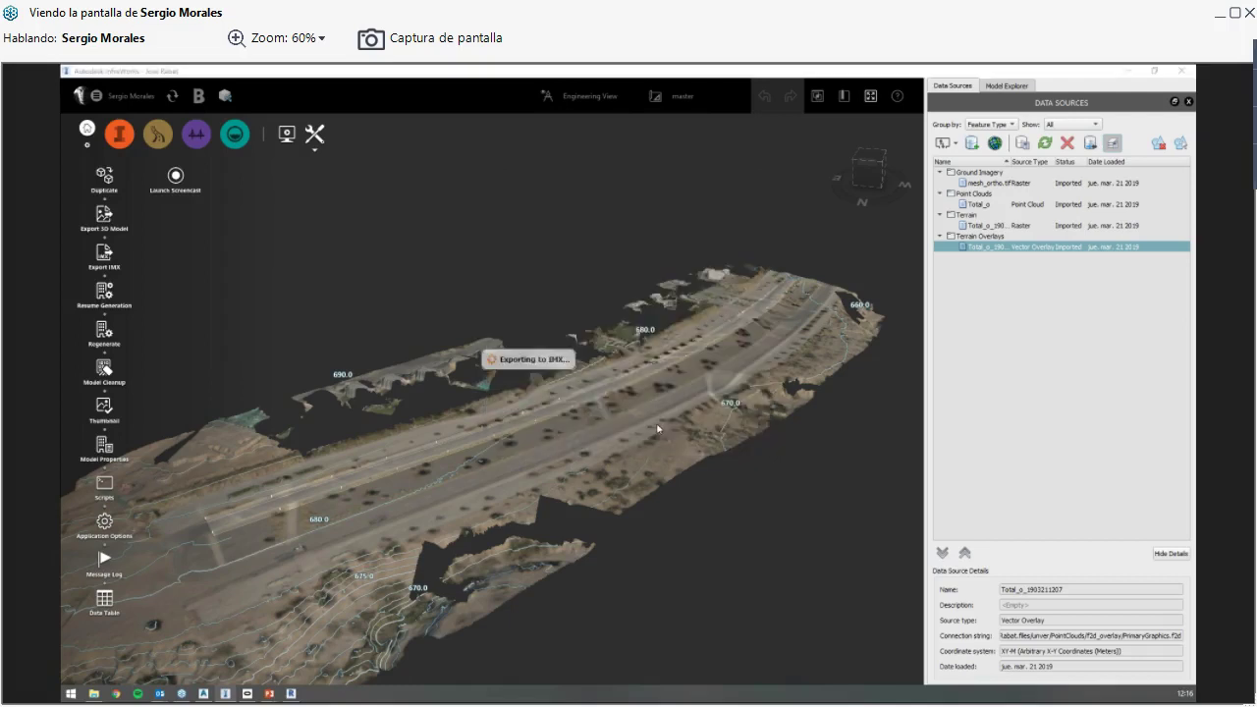